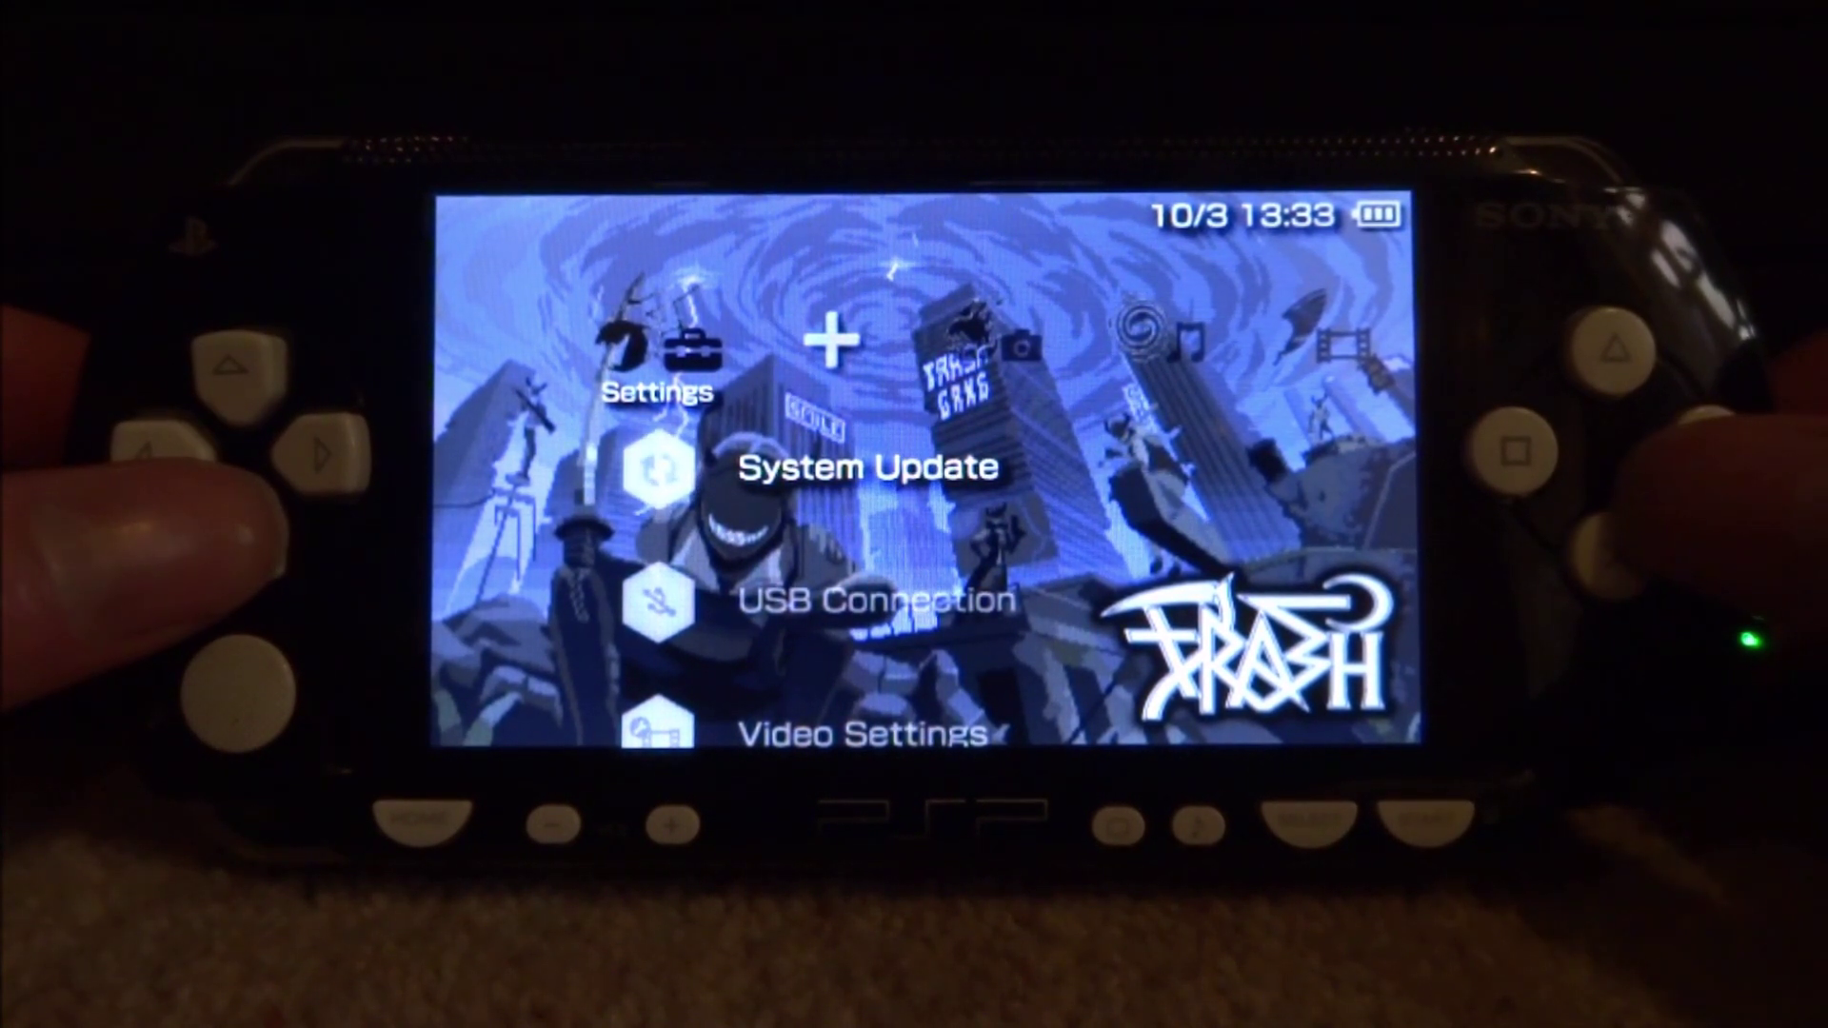
pyautogui.press('Down')
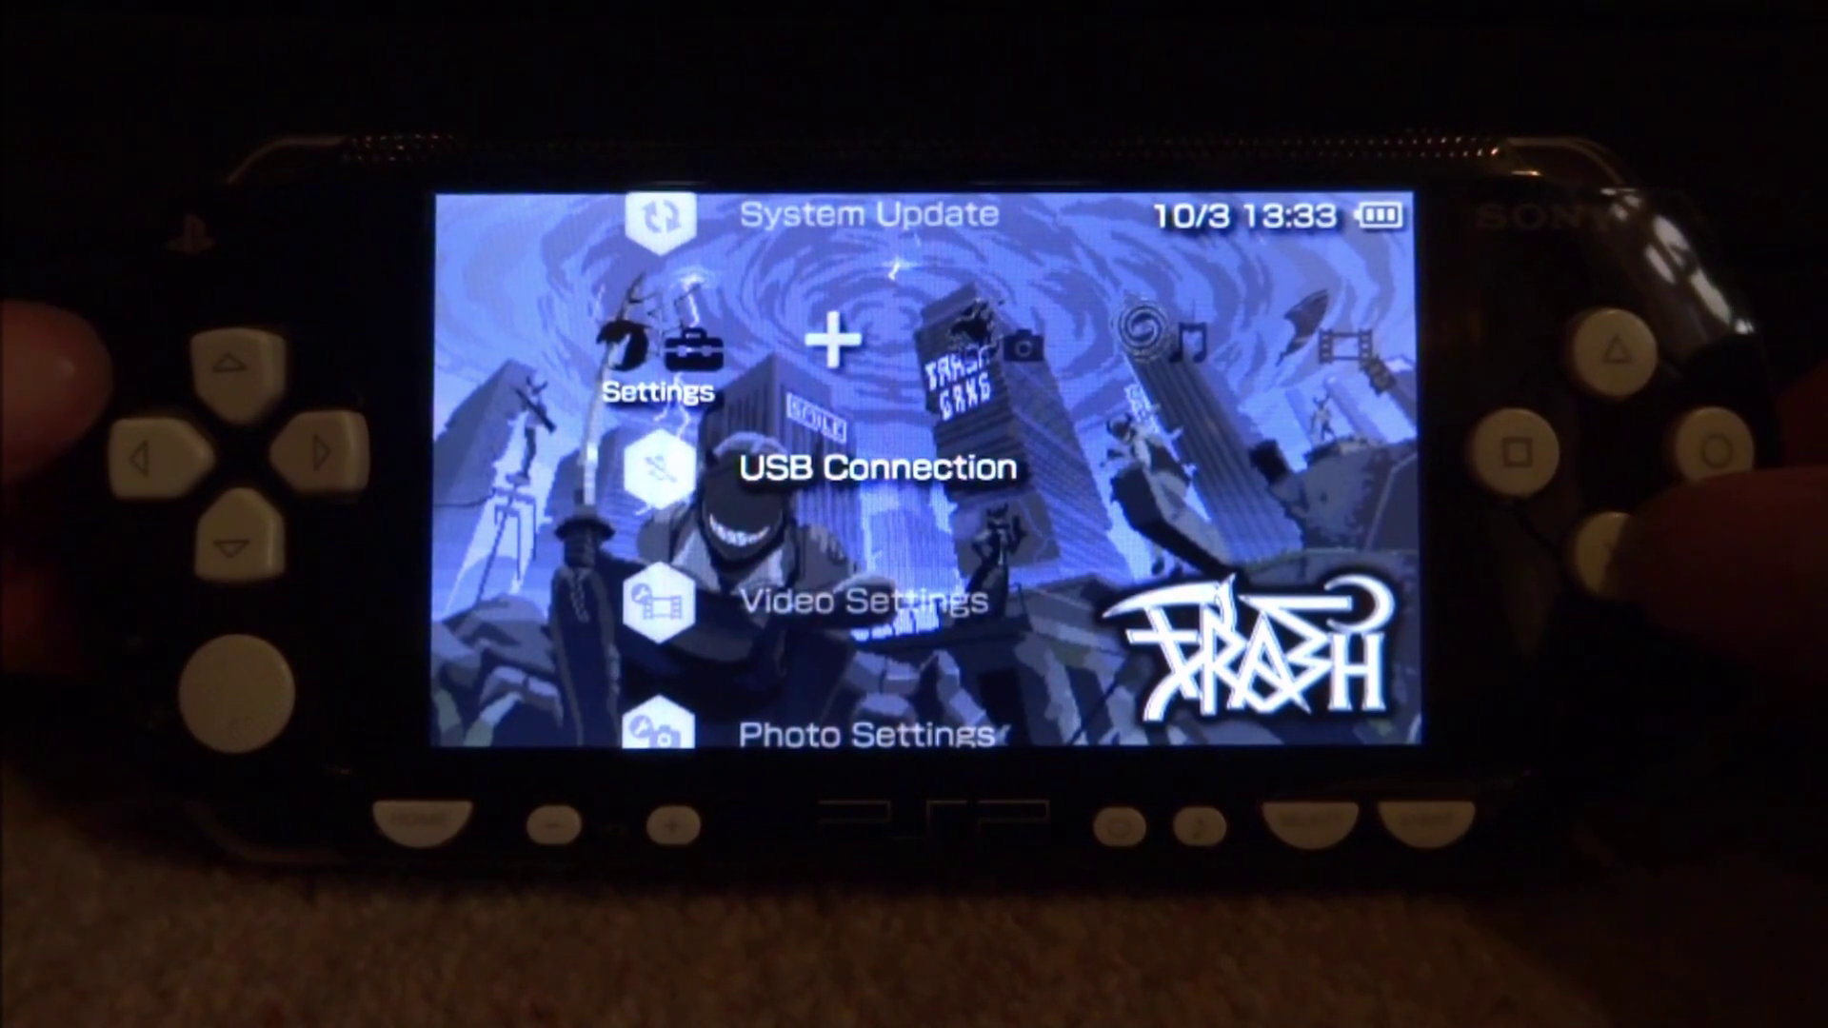
pyautogui.press('Return')
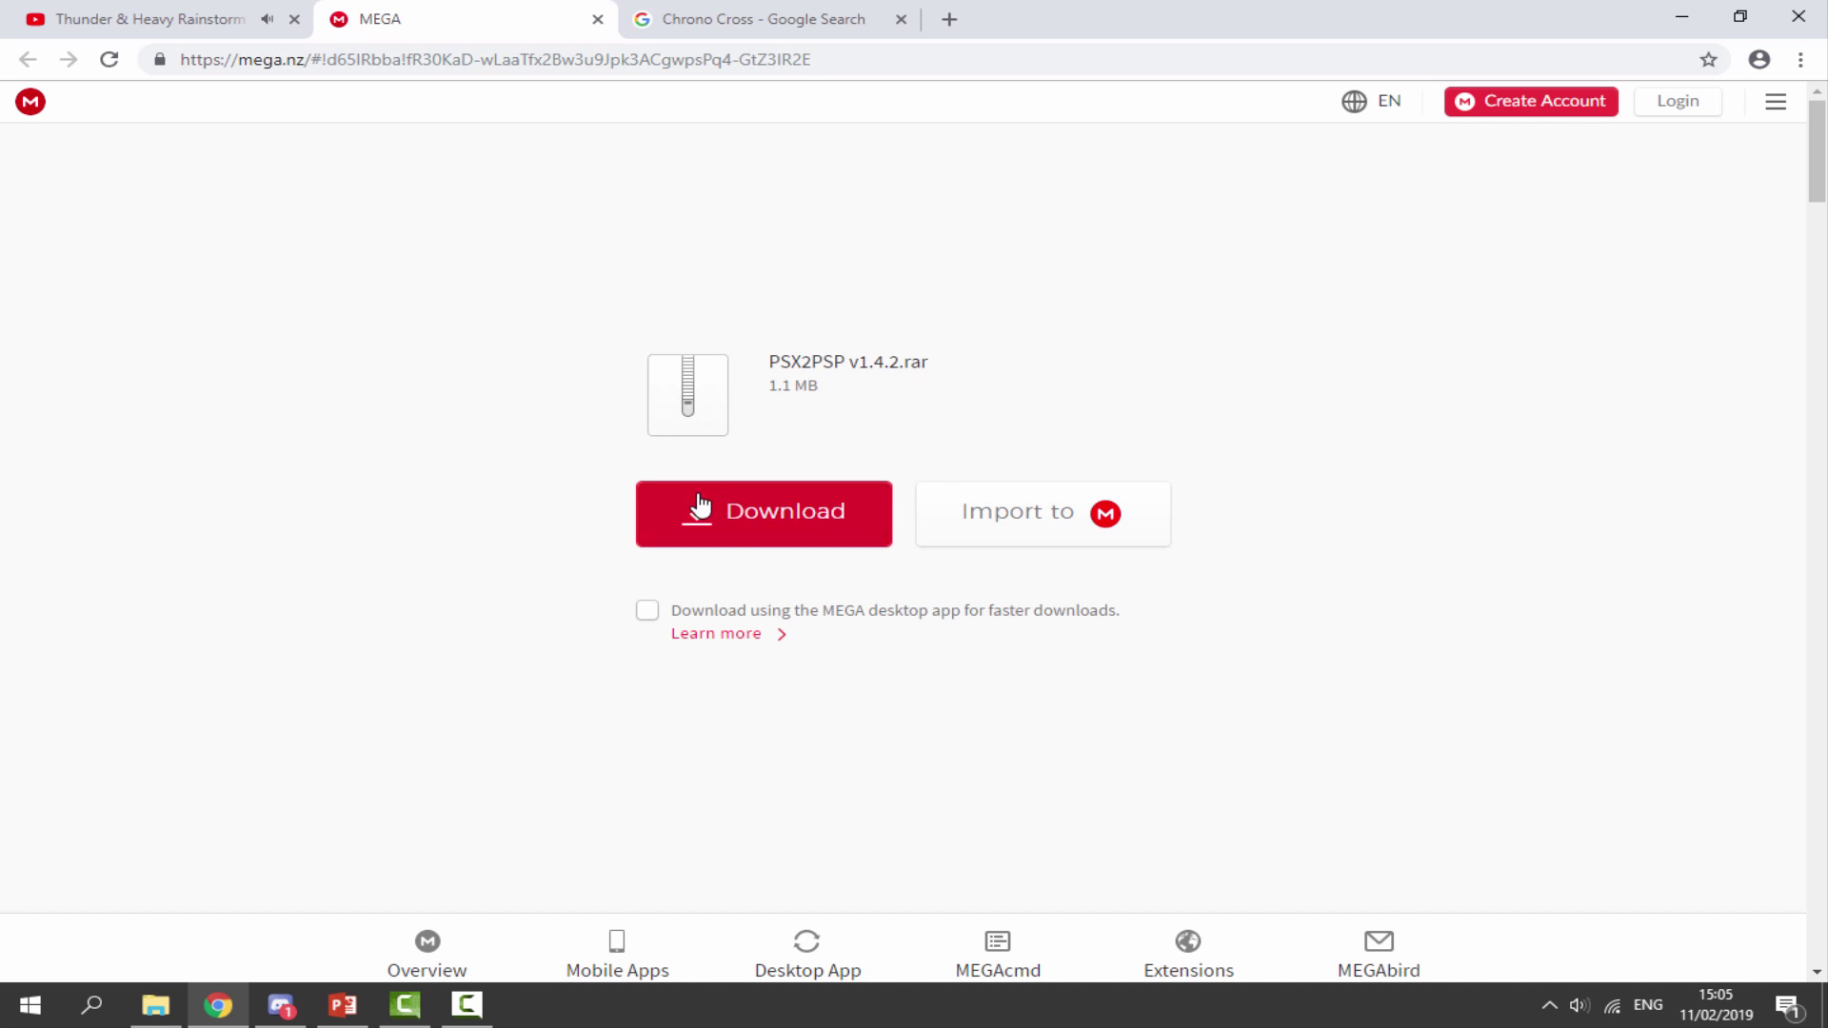
# - Download PSX2PSP v1.4.2.rar from the MEGA page and dismiss the finished download notice
pyautogui.click(738, 514)
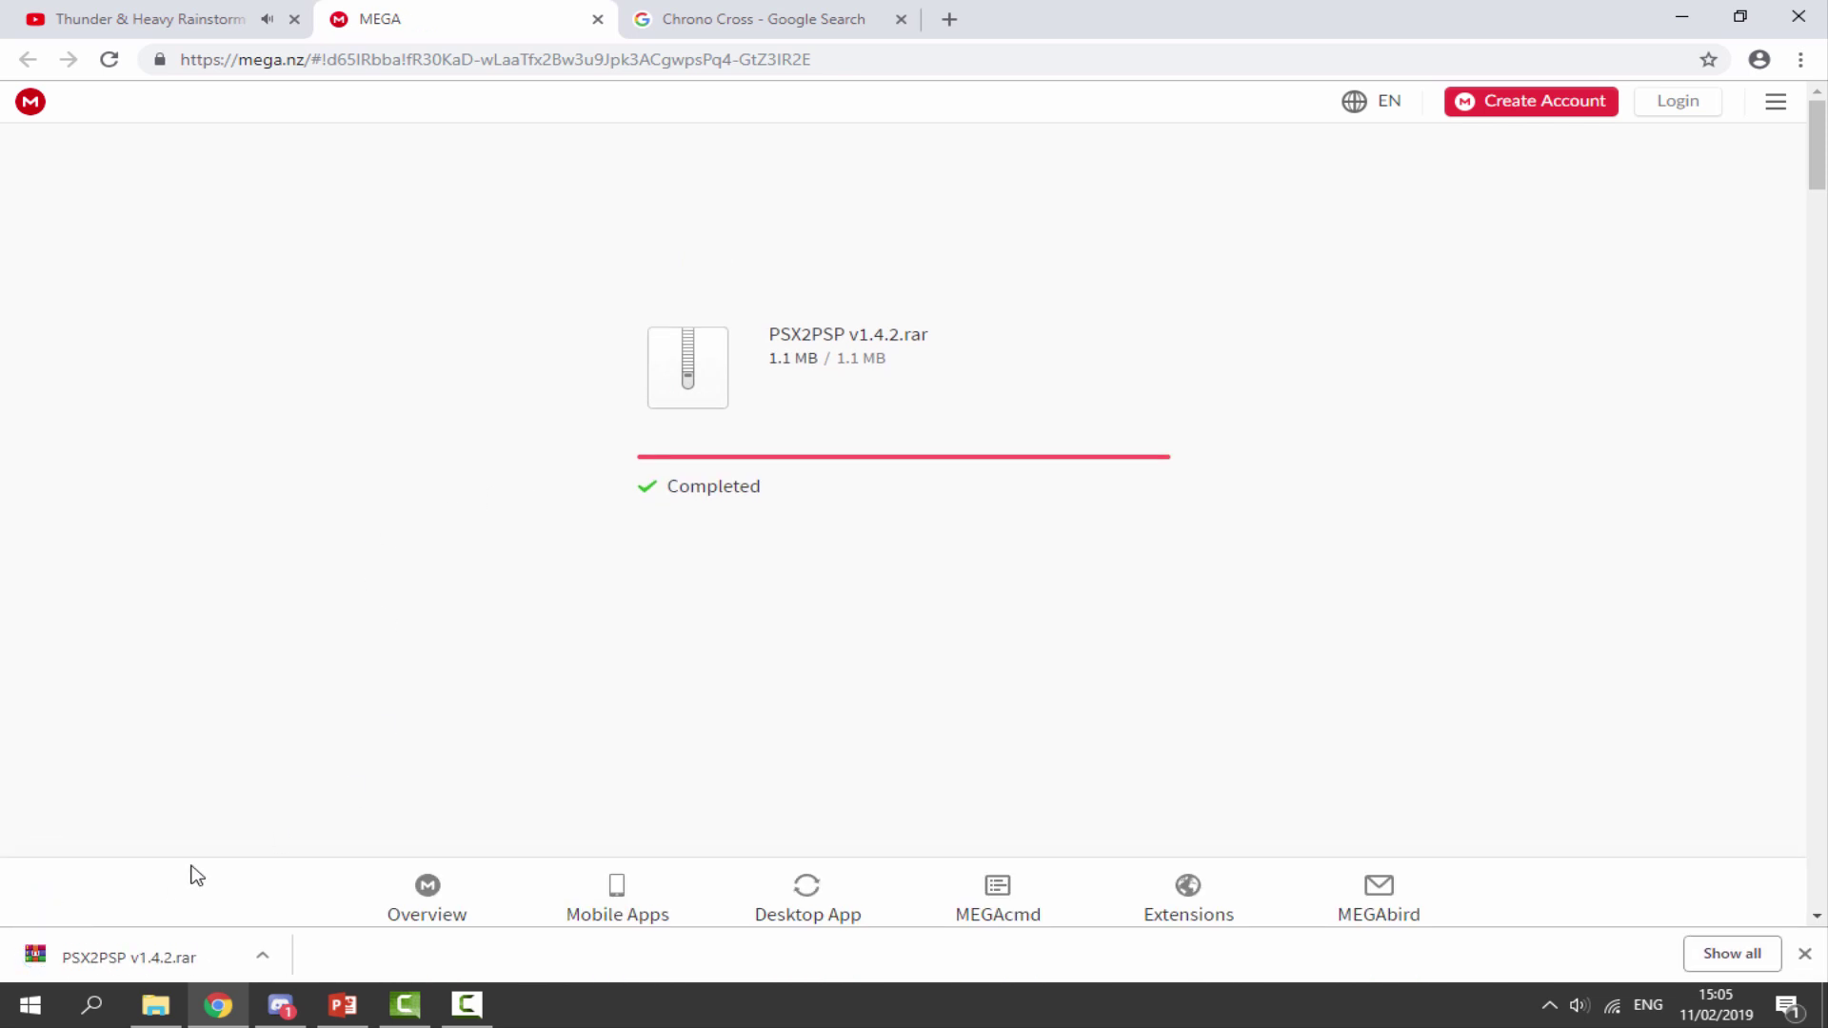
pyautogui.click(1805, 953)
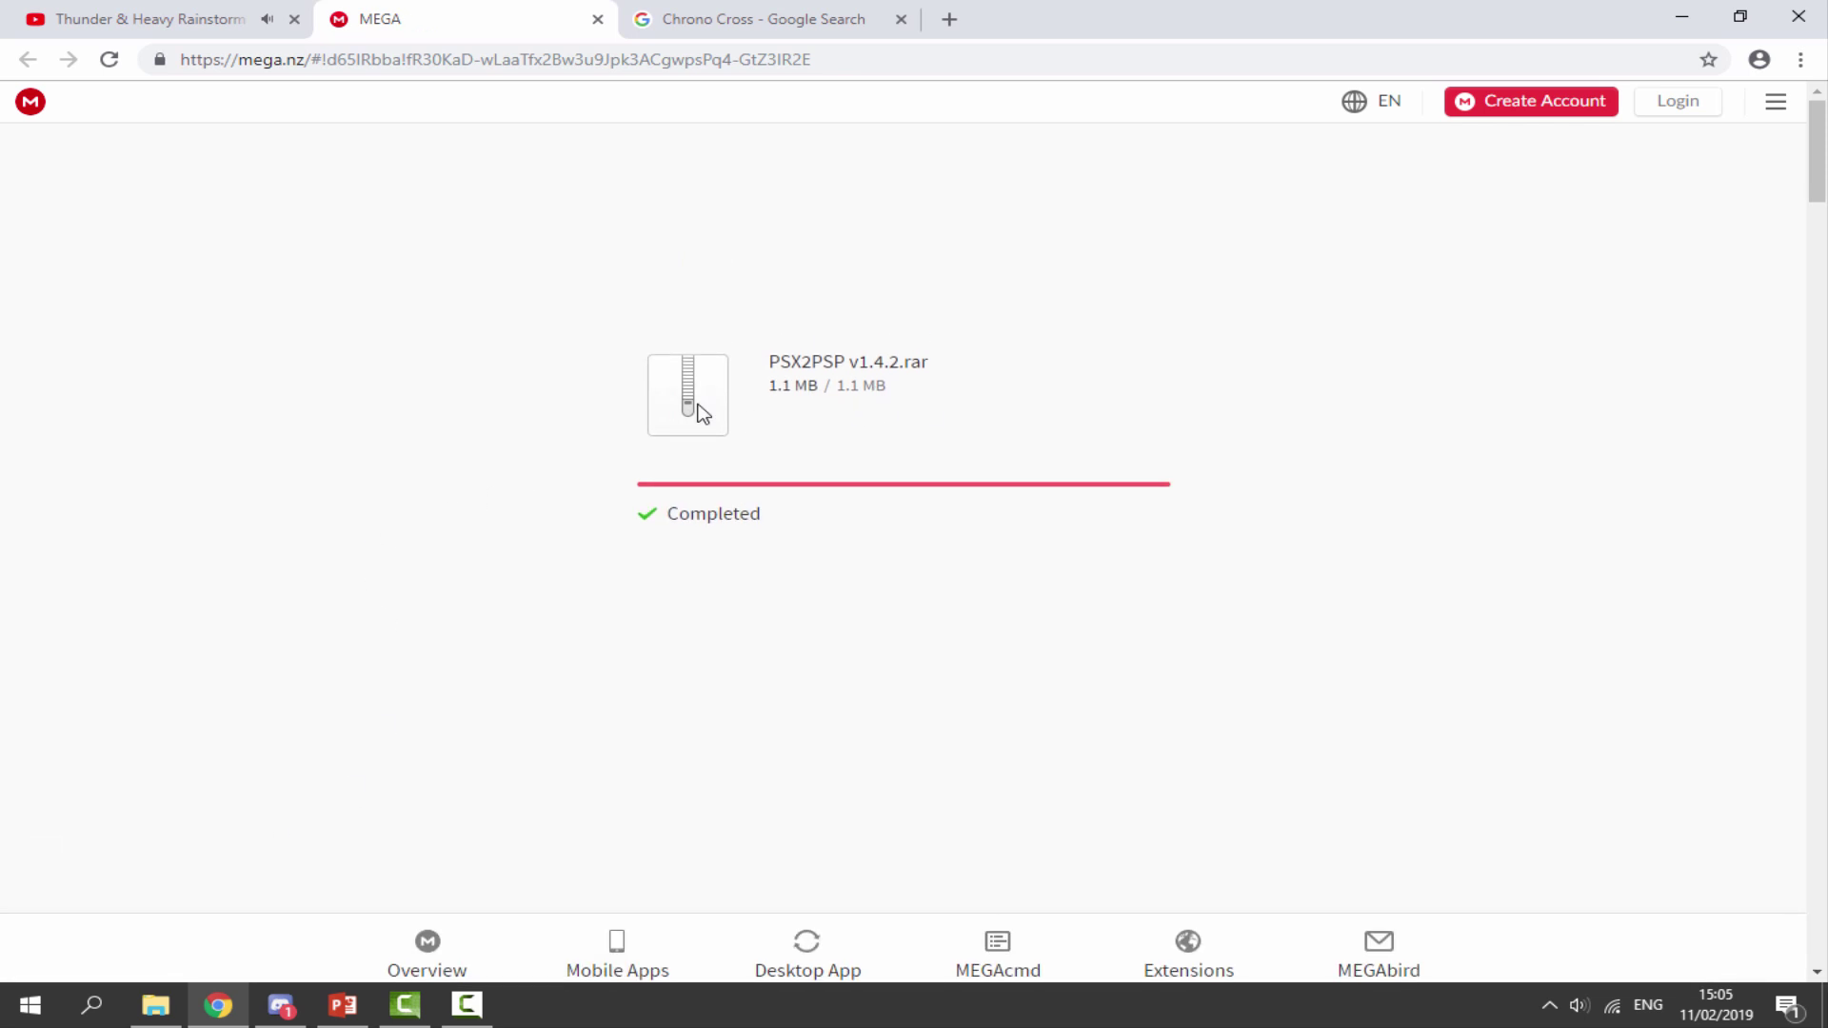
# - Preview the Wikipedia cover image in the Chrono Cross image results, and close the preview
pyautogui.click(799, 18)
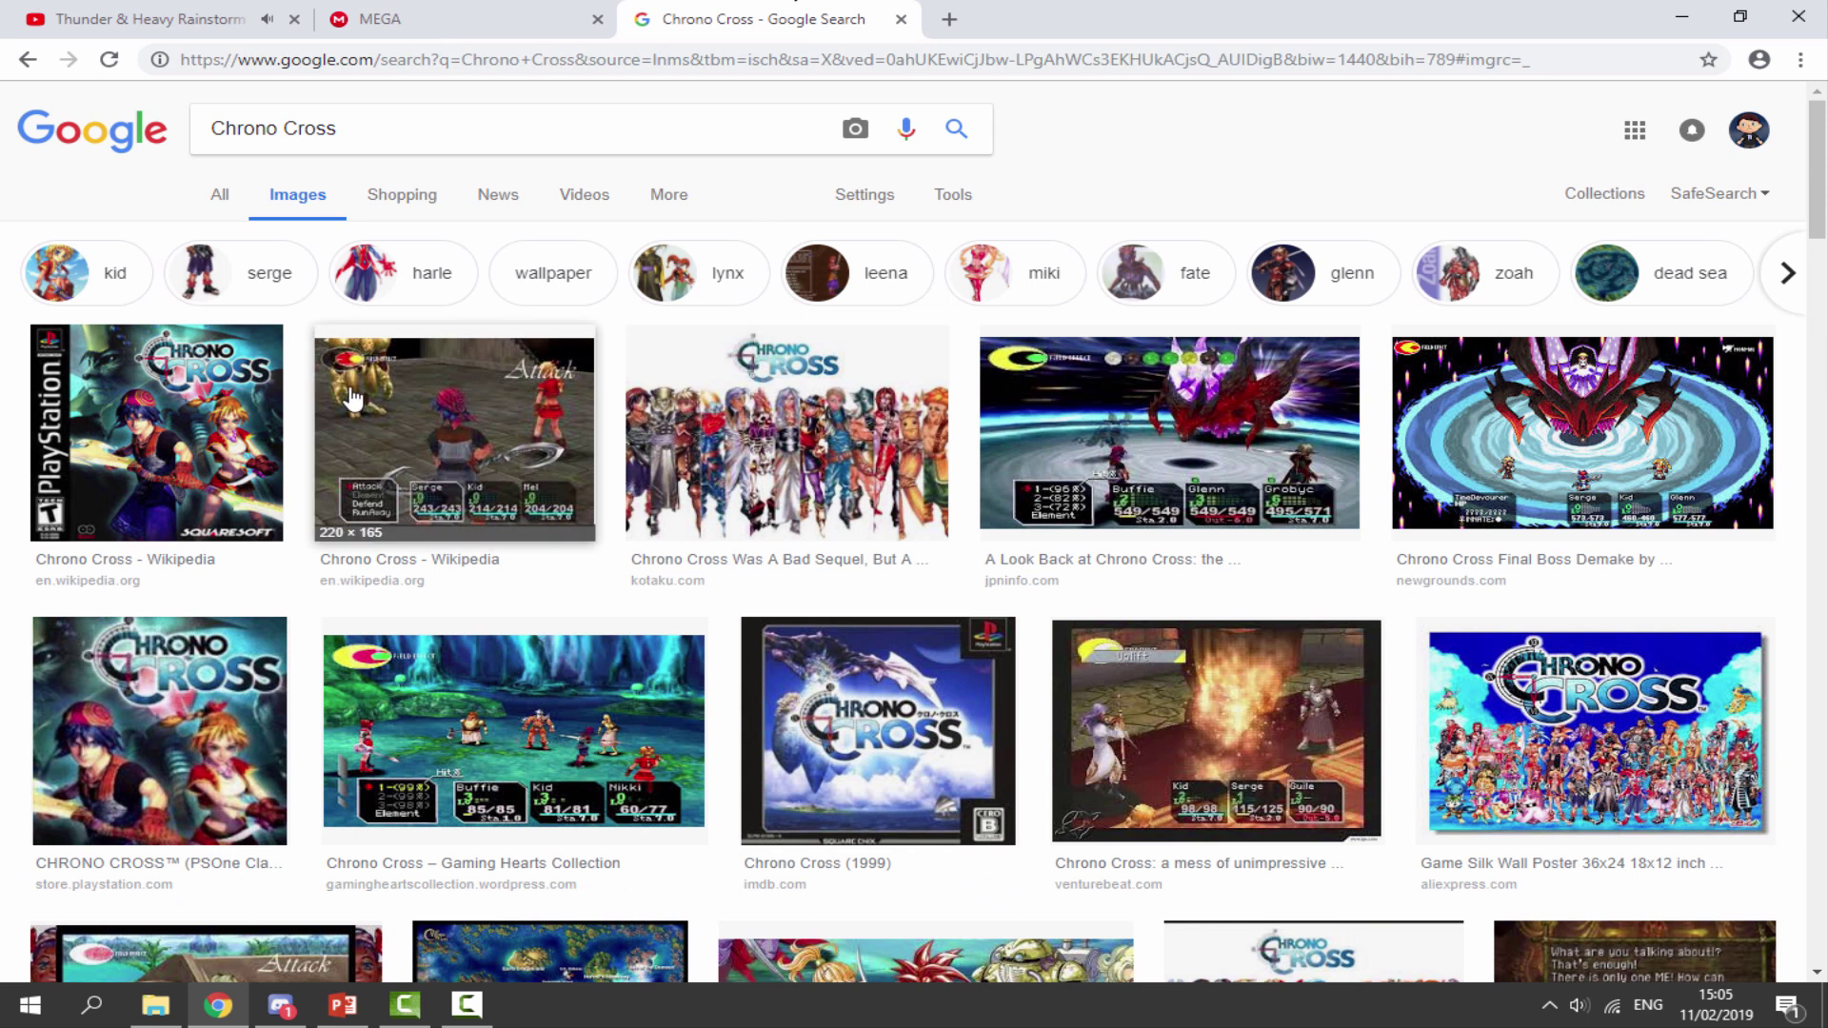
pyautogui.click(226, 393)
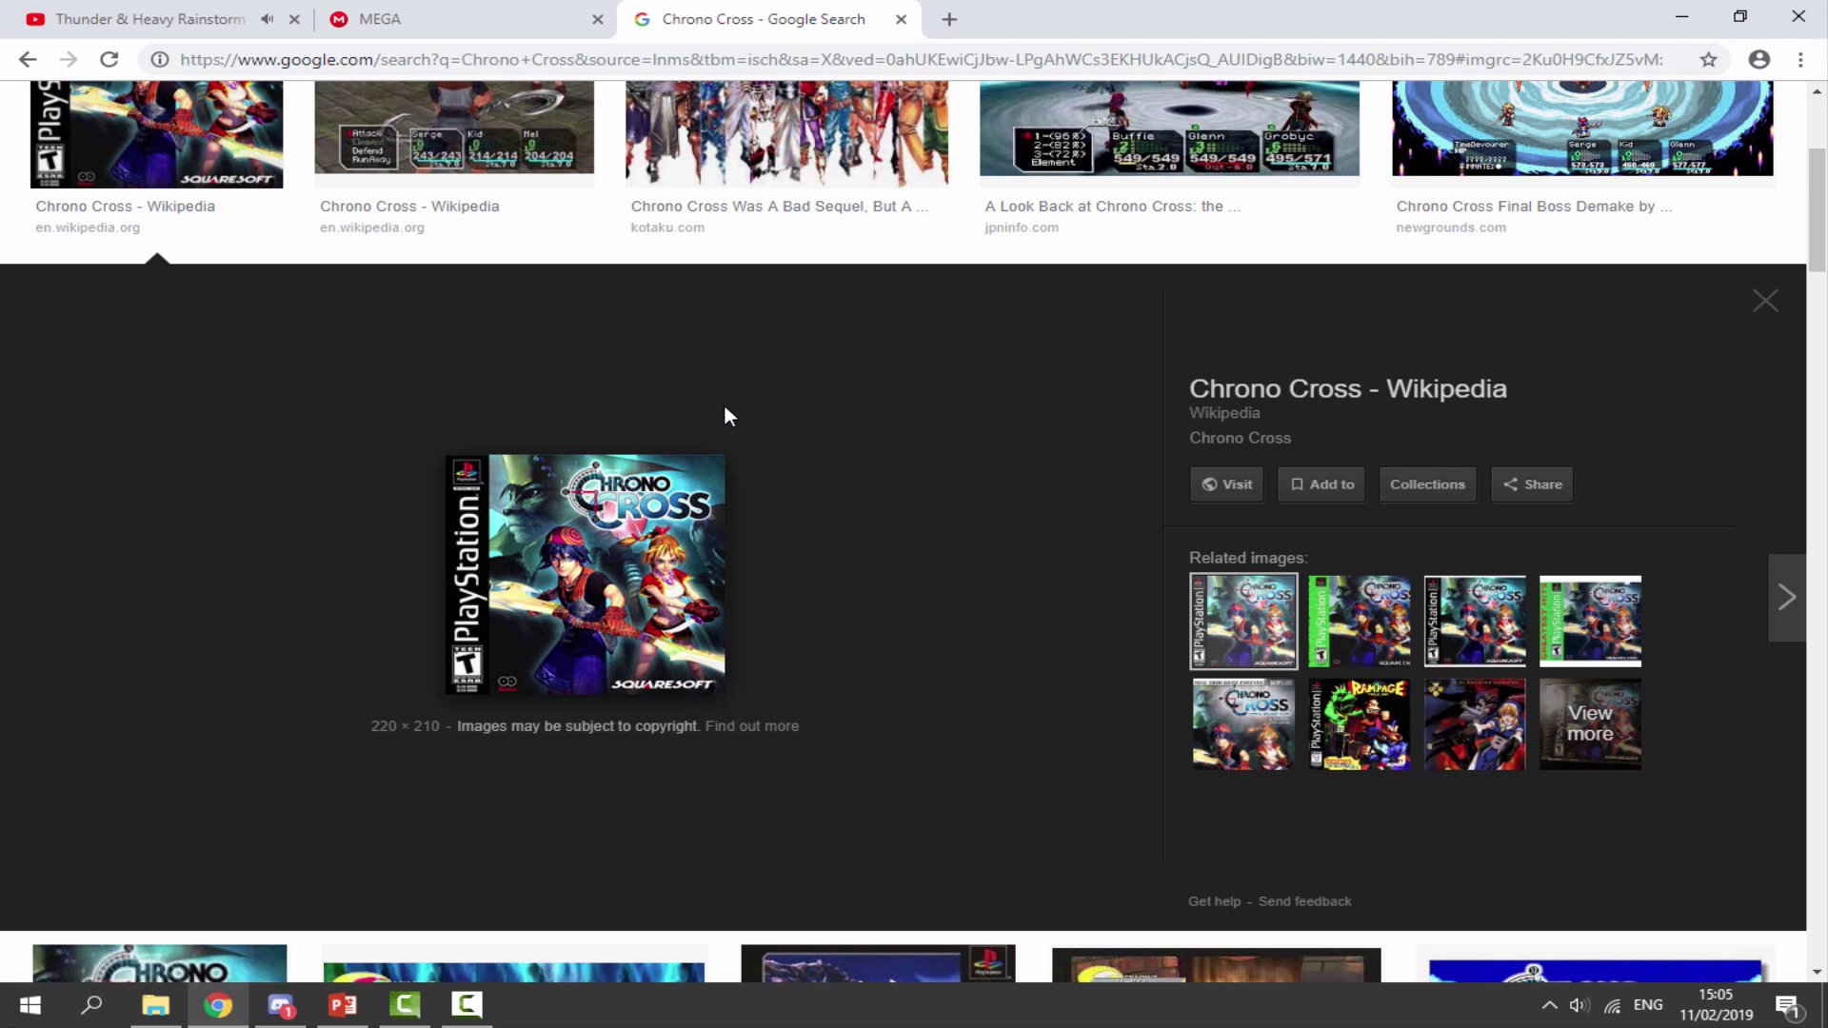
pyautogui.click(1765, 301)
pyautogui.scroll(3, 619, 324)
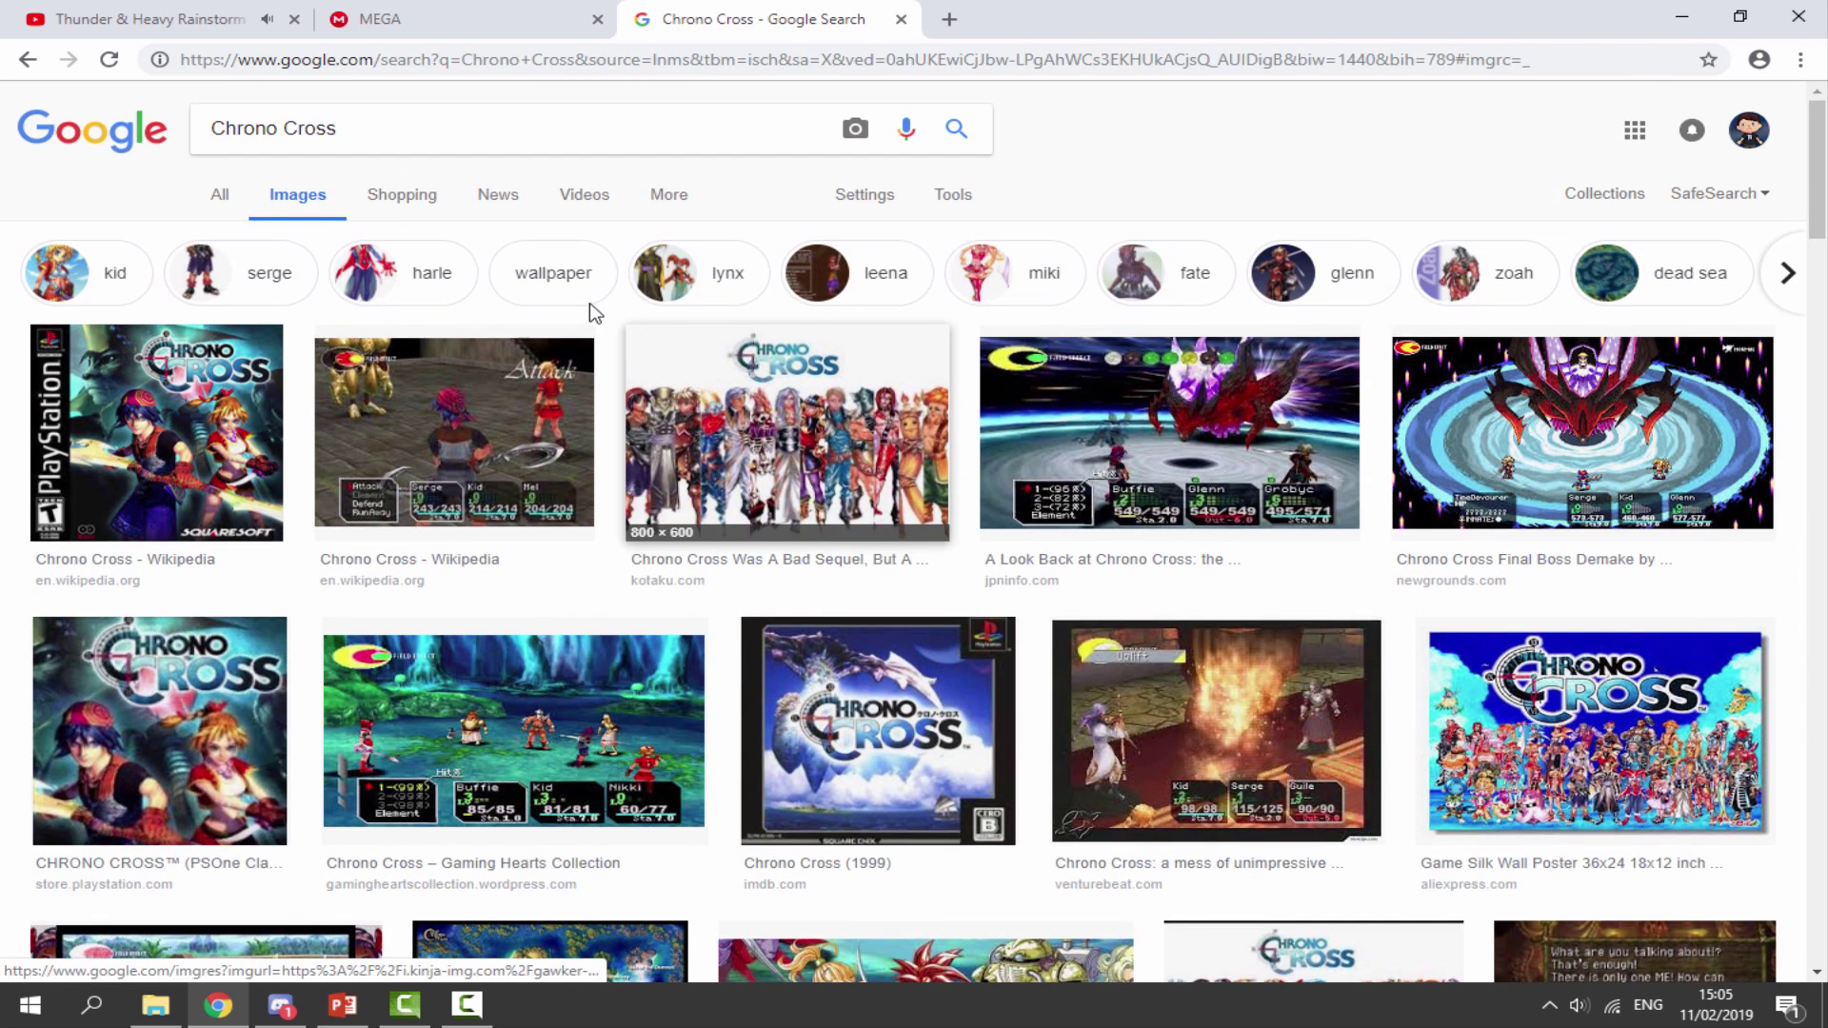
# - Search images for "chrono cross ps1 cover" and preview the first MobyGames PlayStation box cover
pyautogui.click(354, 123)
pyautogui.click(355, 123)
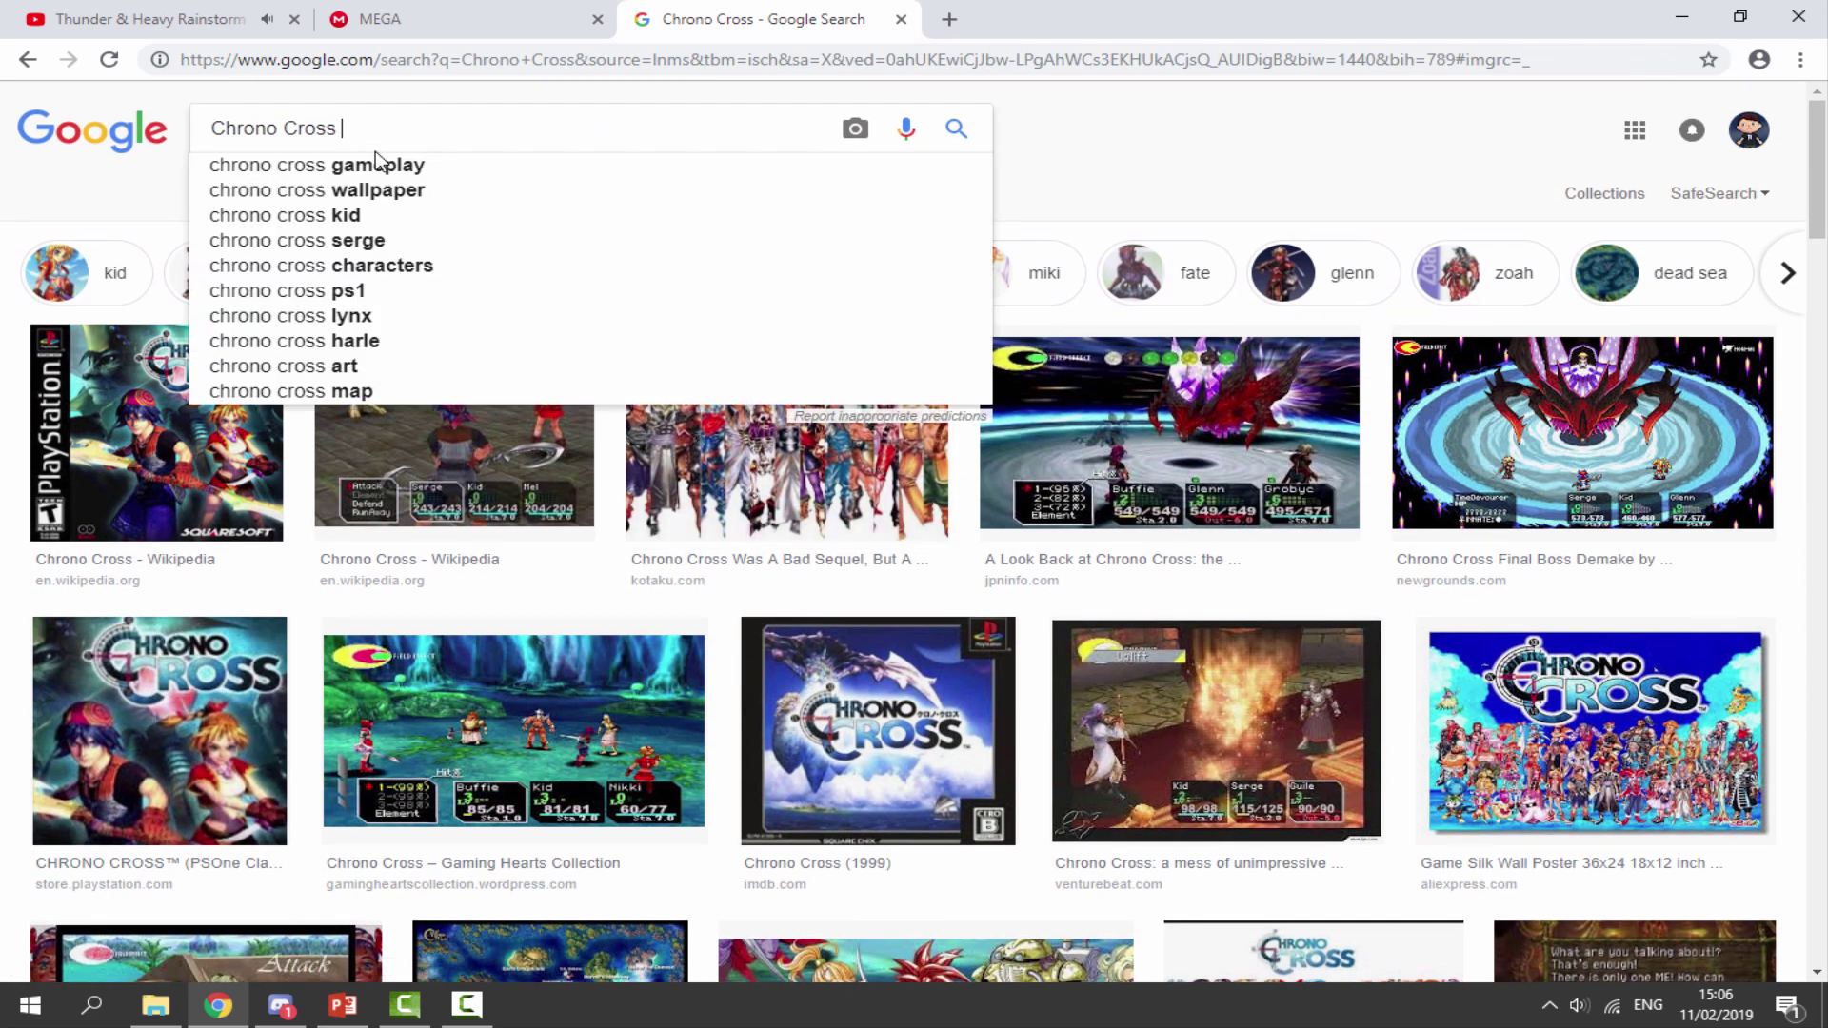
pyautogui.write('ps1')
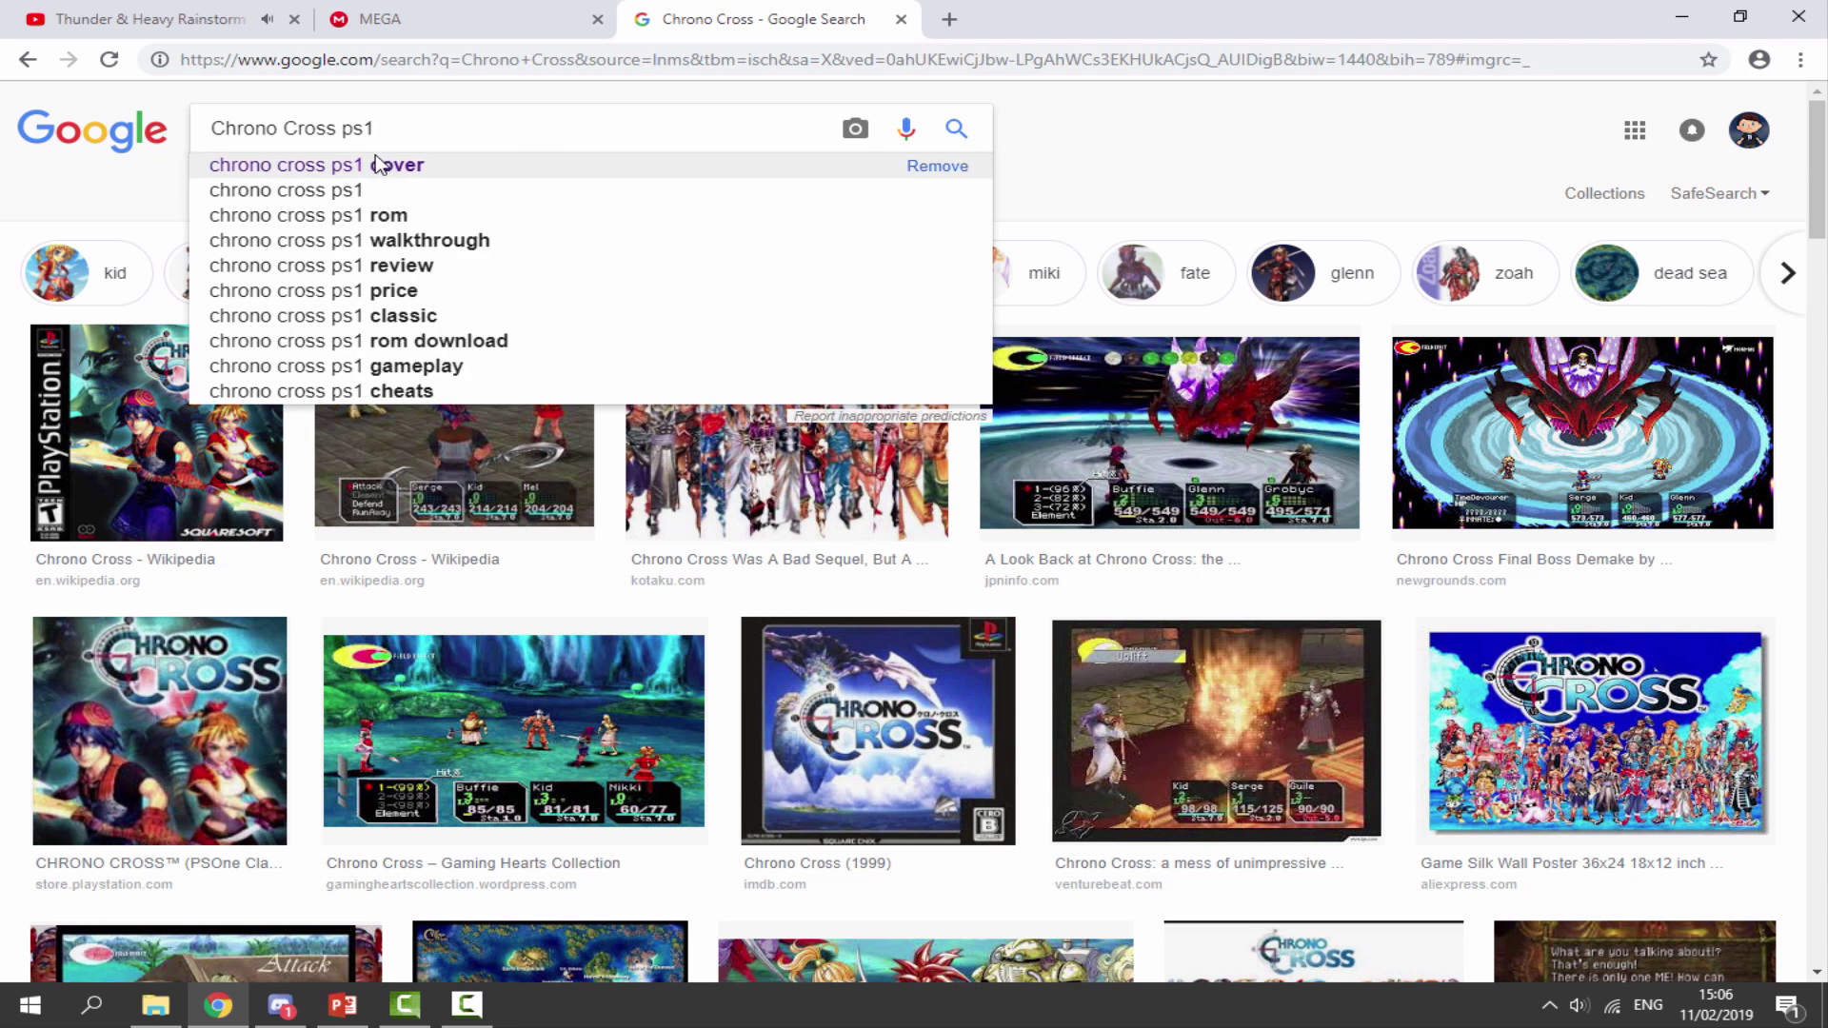
pyautogui.click(378, 164)
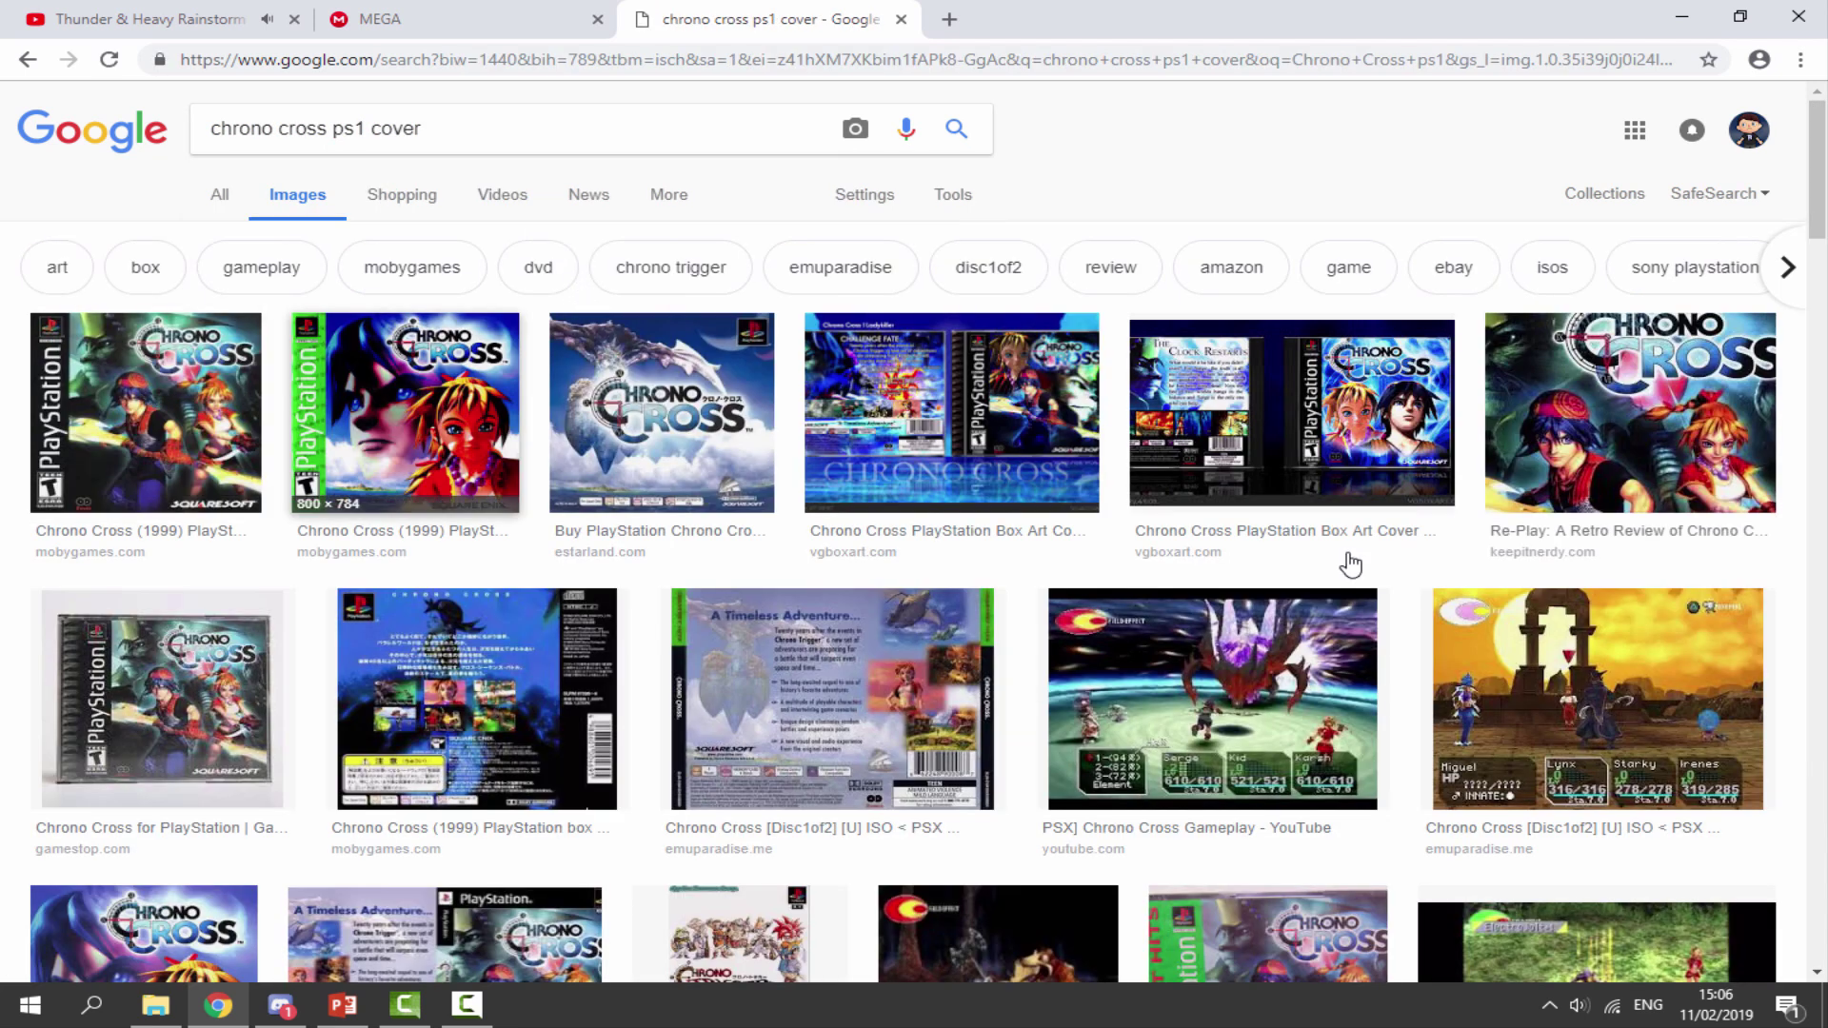
pyautogui.click(146, 412)
pyautogui.rightClick(701, 409)
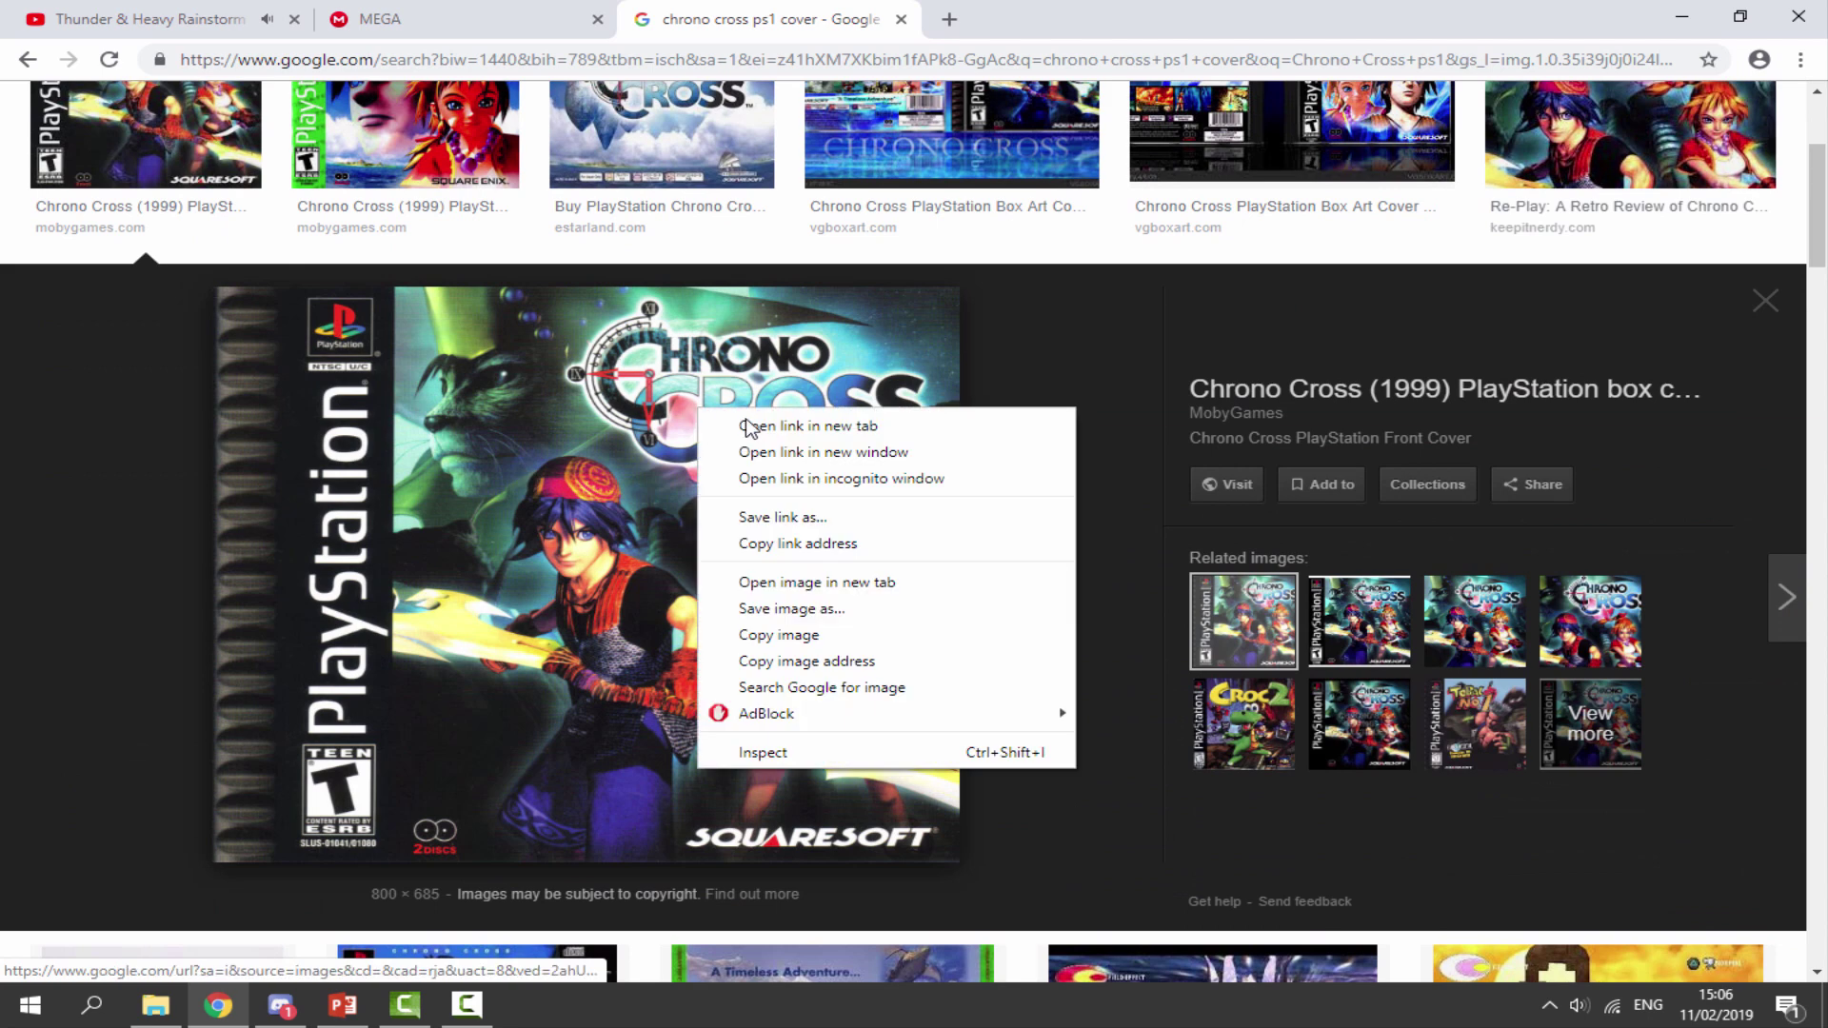
pyautogui.click(1760, 313)
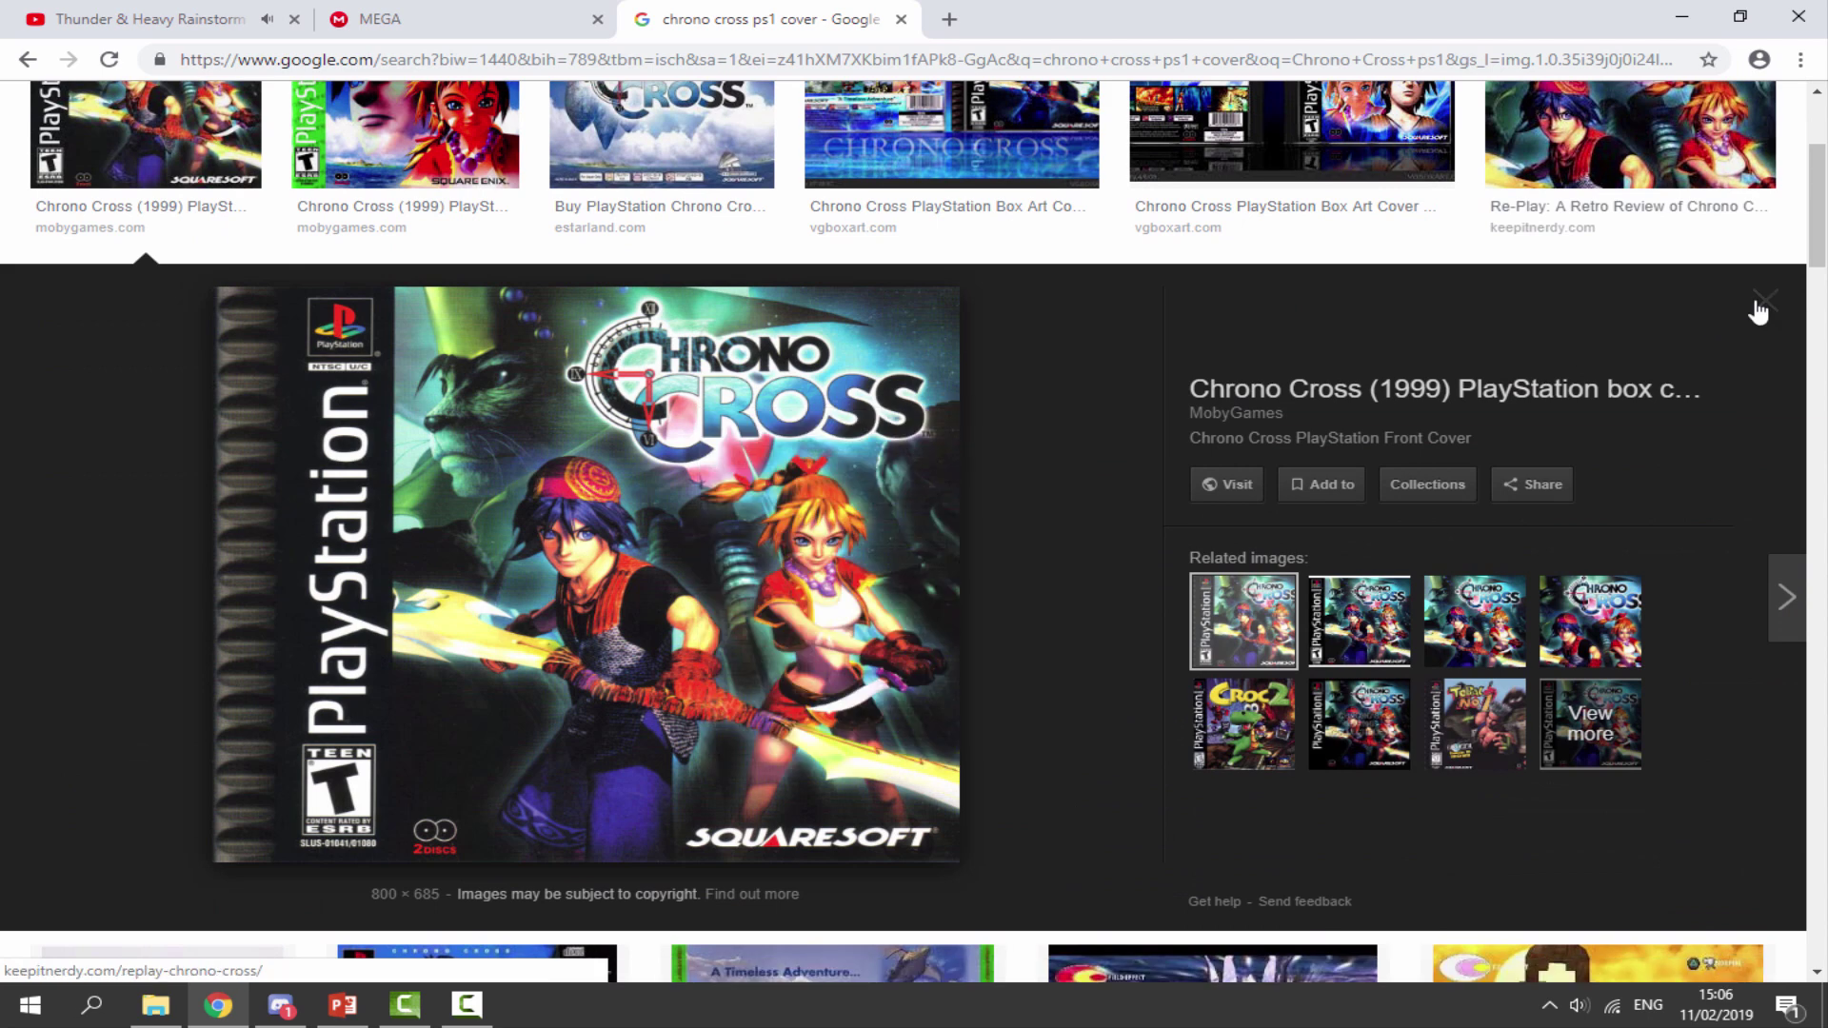
pyautogui.click(1760, 313)
pyautogui.scroll(3, 869, 367)
# - Replace "ps1 cover" in the image search with "theme" to search for "chrono cross theme"
pyautogui.moveTo(422, 129); pyautogui.dragTo(350, 140)
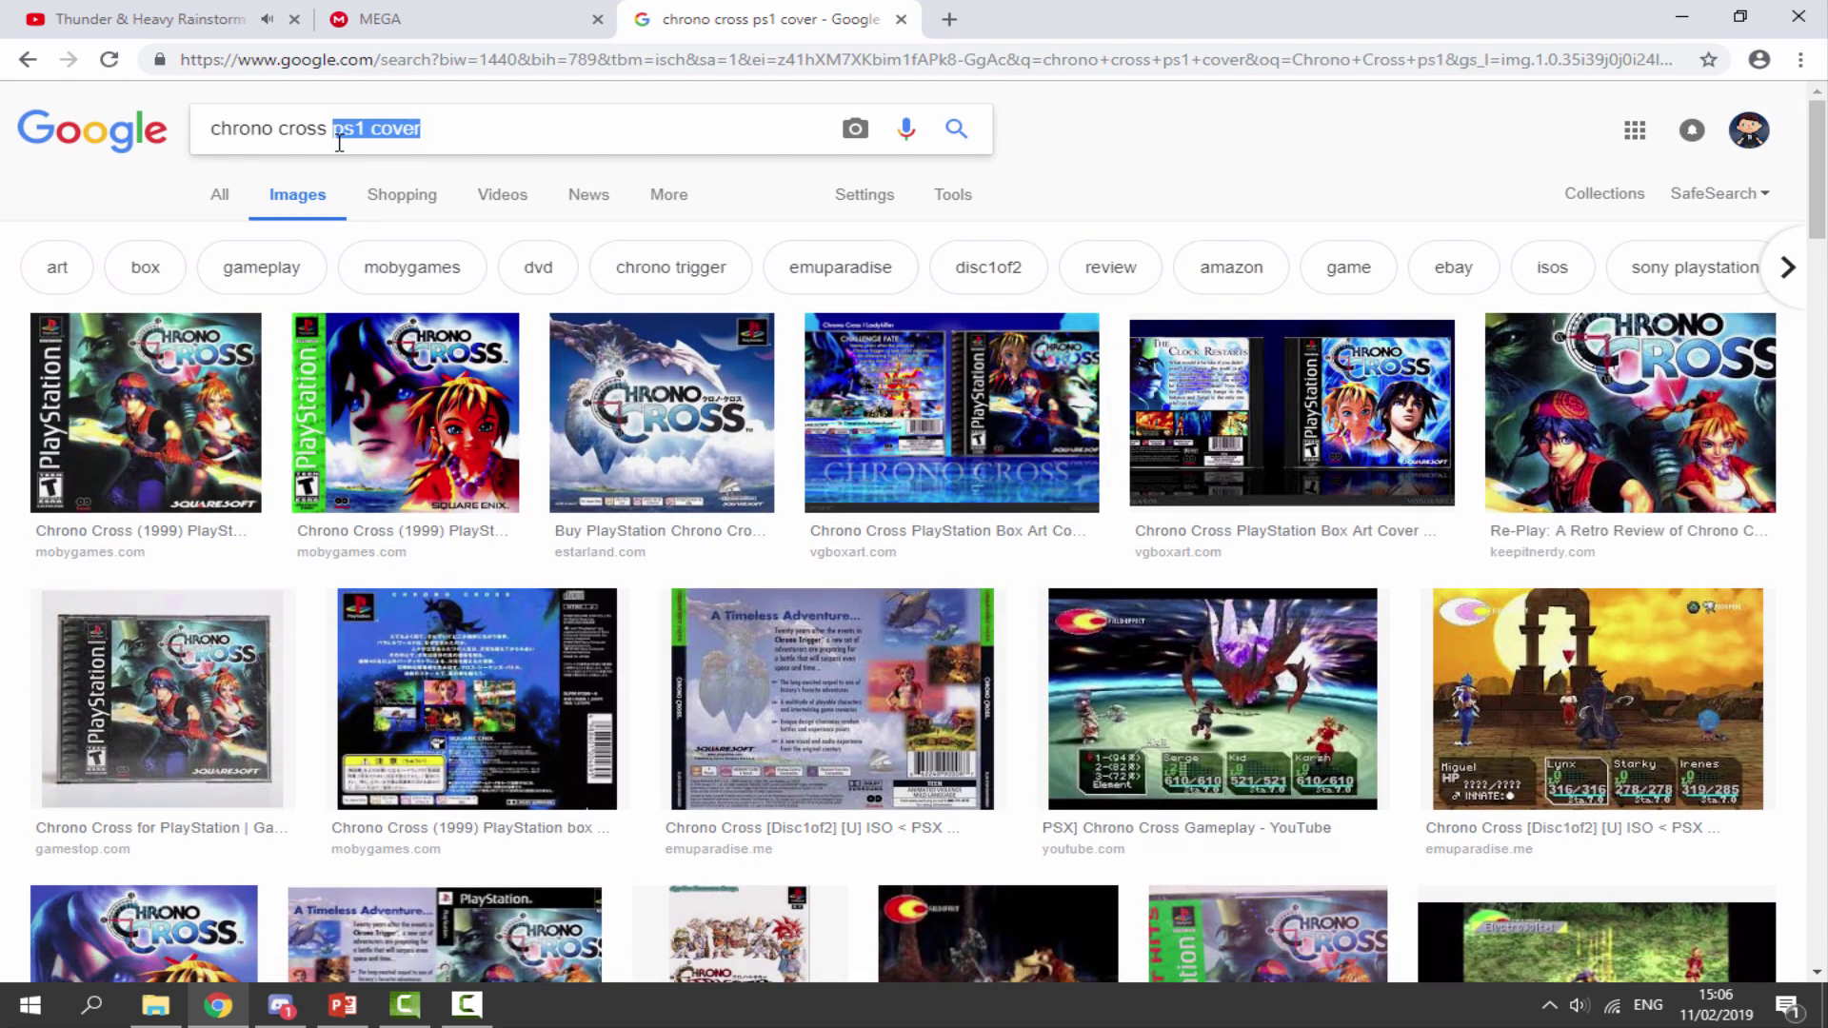
pyautogui.write('theme')
pyautogui.press('Return')
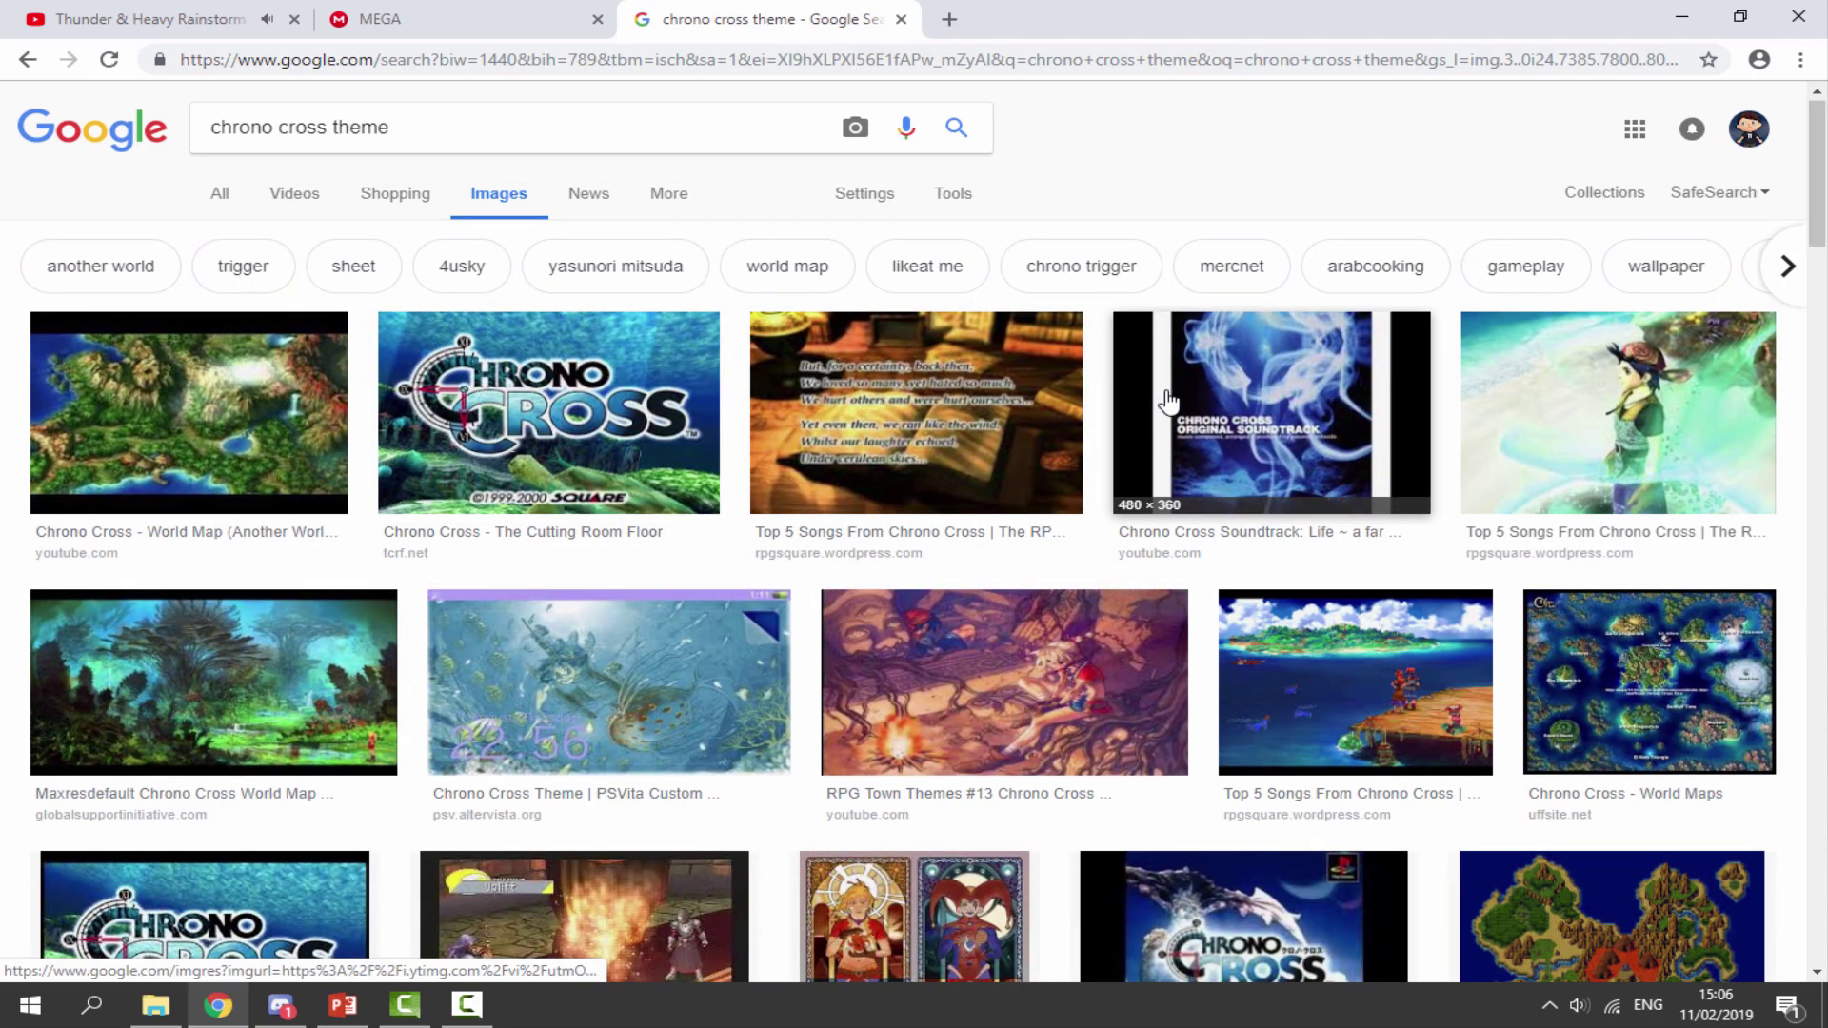
# - Browse the Chrono Cross theme images and preview the beach scene and its related images for a possible background
pyautogui.scroll(-5, 529, 388)
pyautogui.scroll(-10, 530, 389)
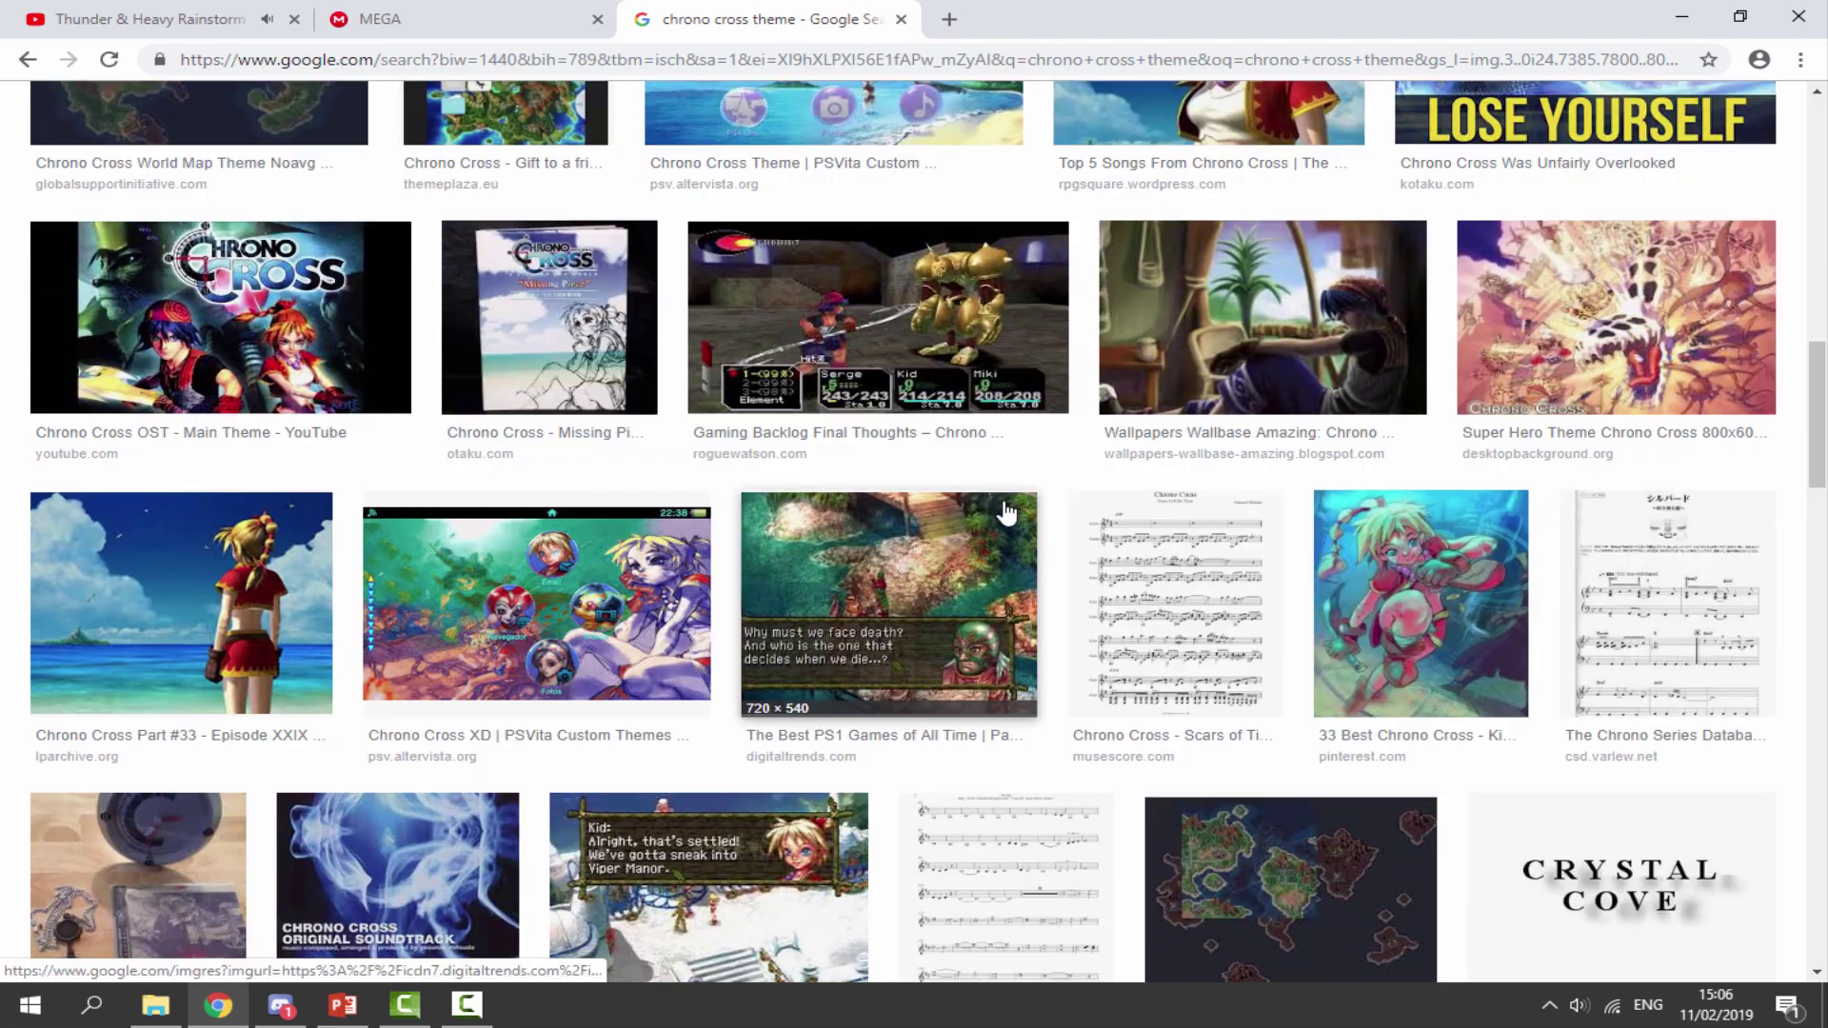
pyautogui.scroll(3, 1006, 514)
pyautogui.scroll(-4, 1006, 514)
pyautogui.click(181, 495)
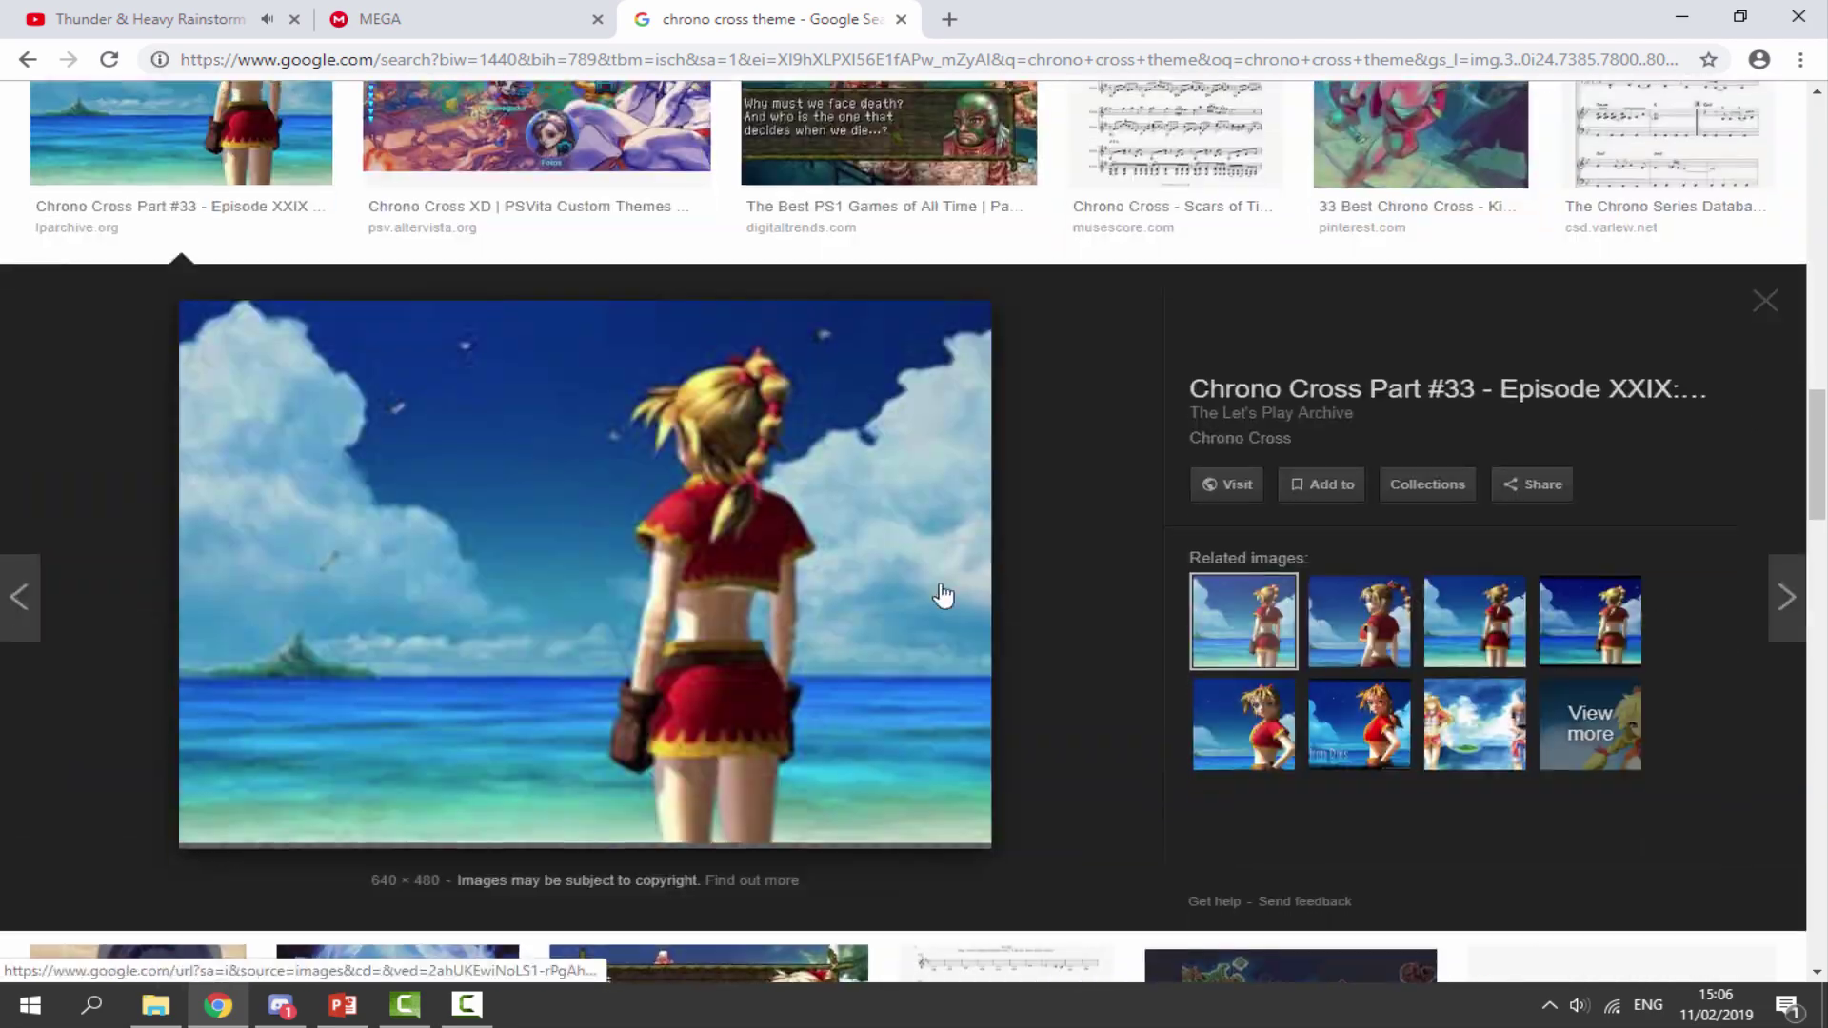
pyautogui.click(1474, 724)
pyautogui.click(1474, 617)
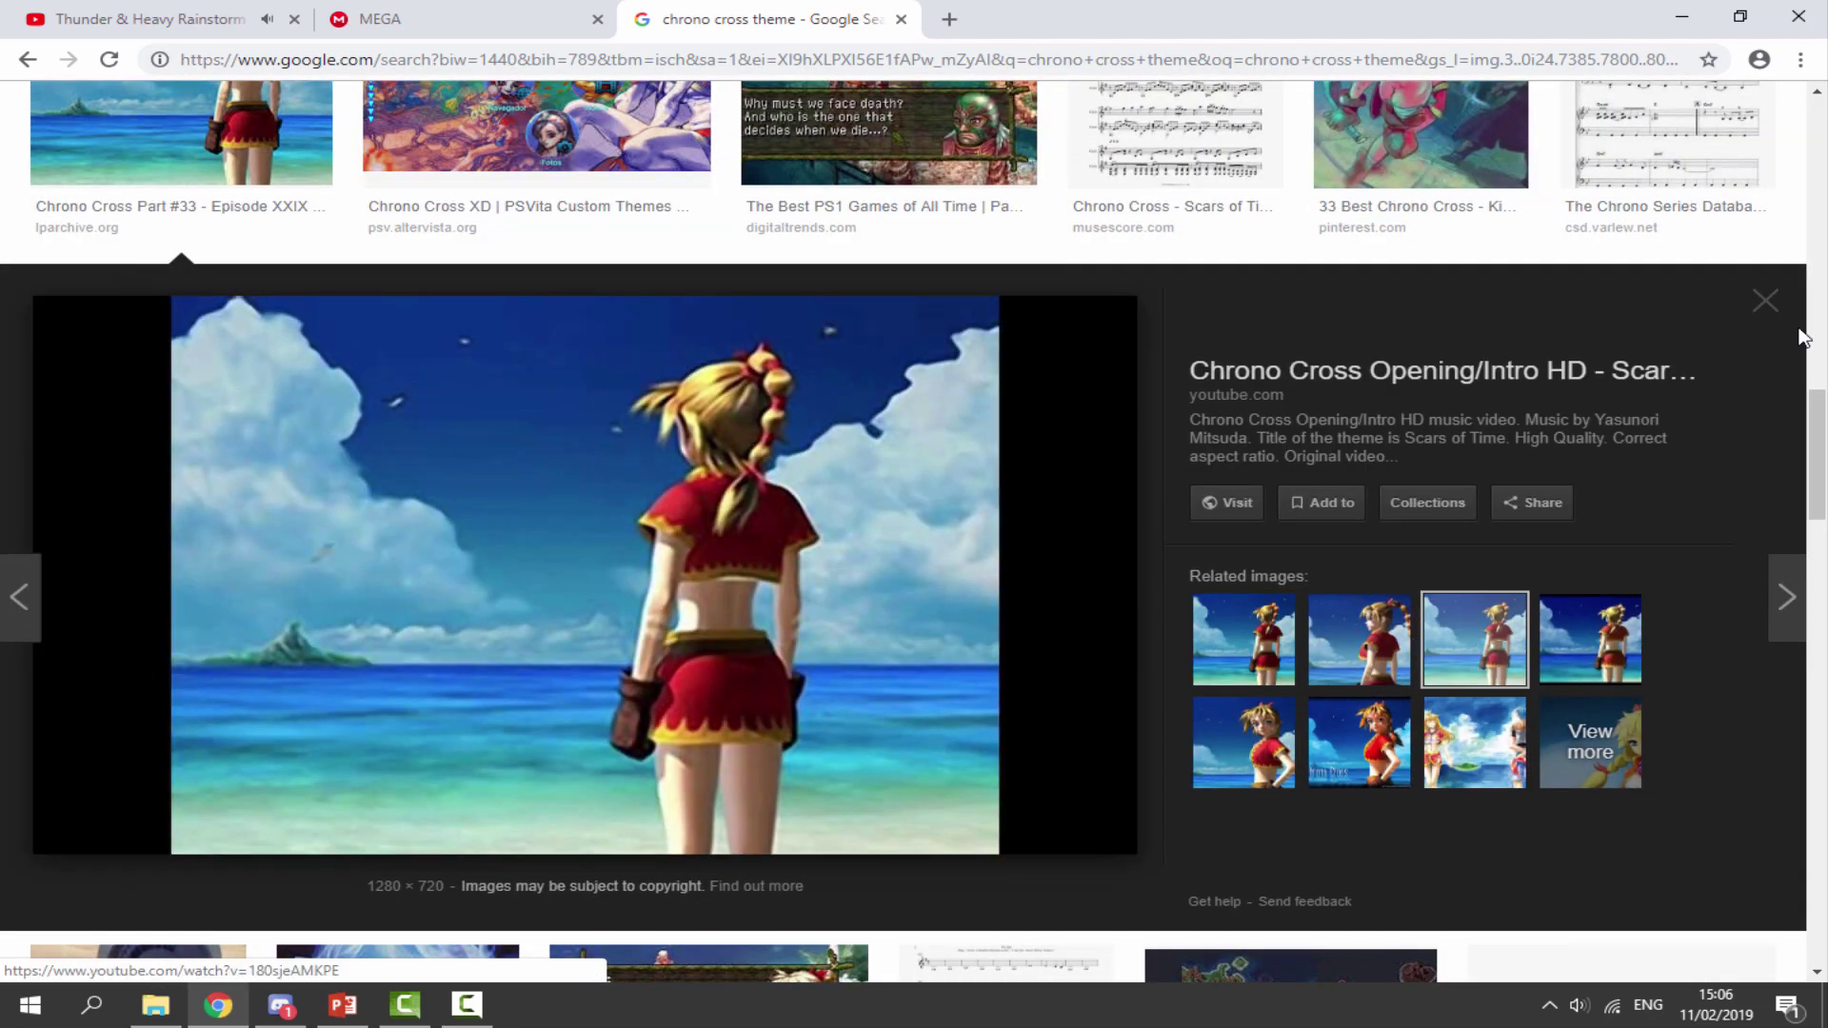
pyautogui.click(1769, 310)
pyautogui.scroll(10, 775, 573)
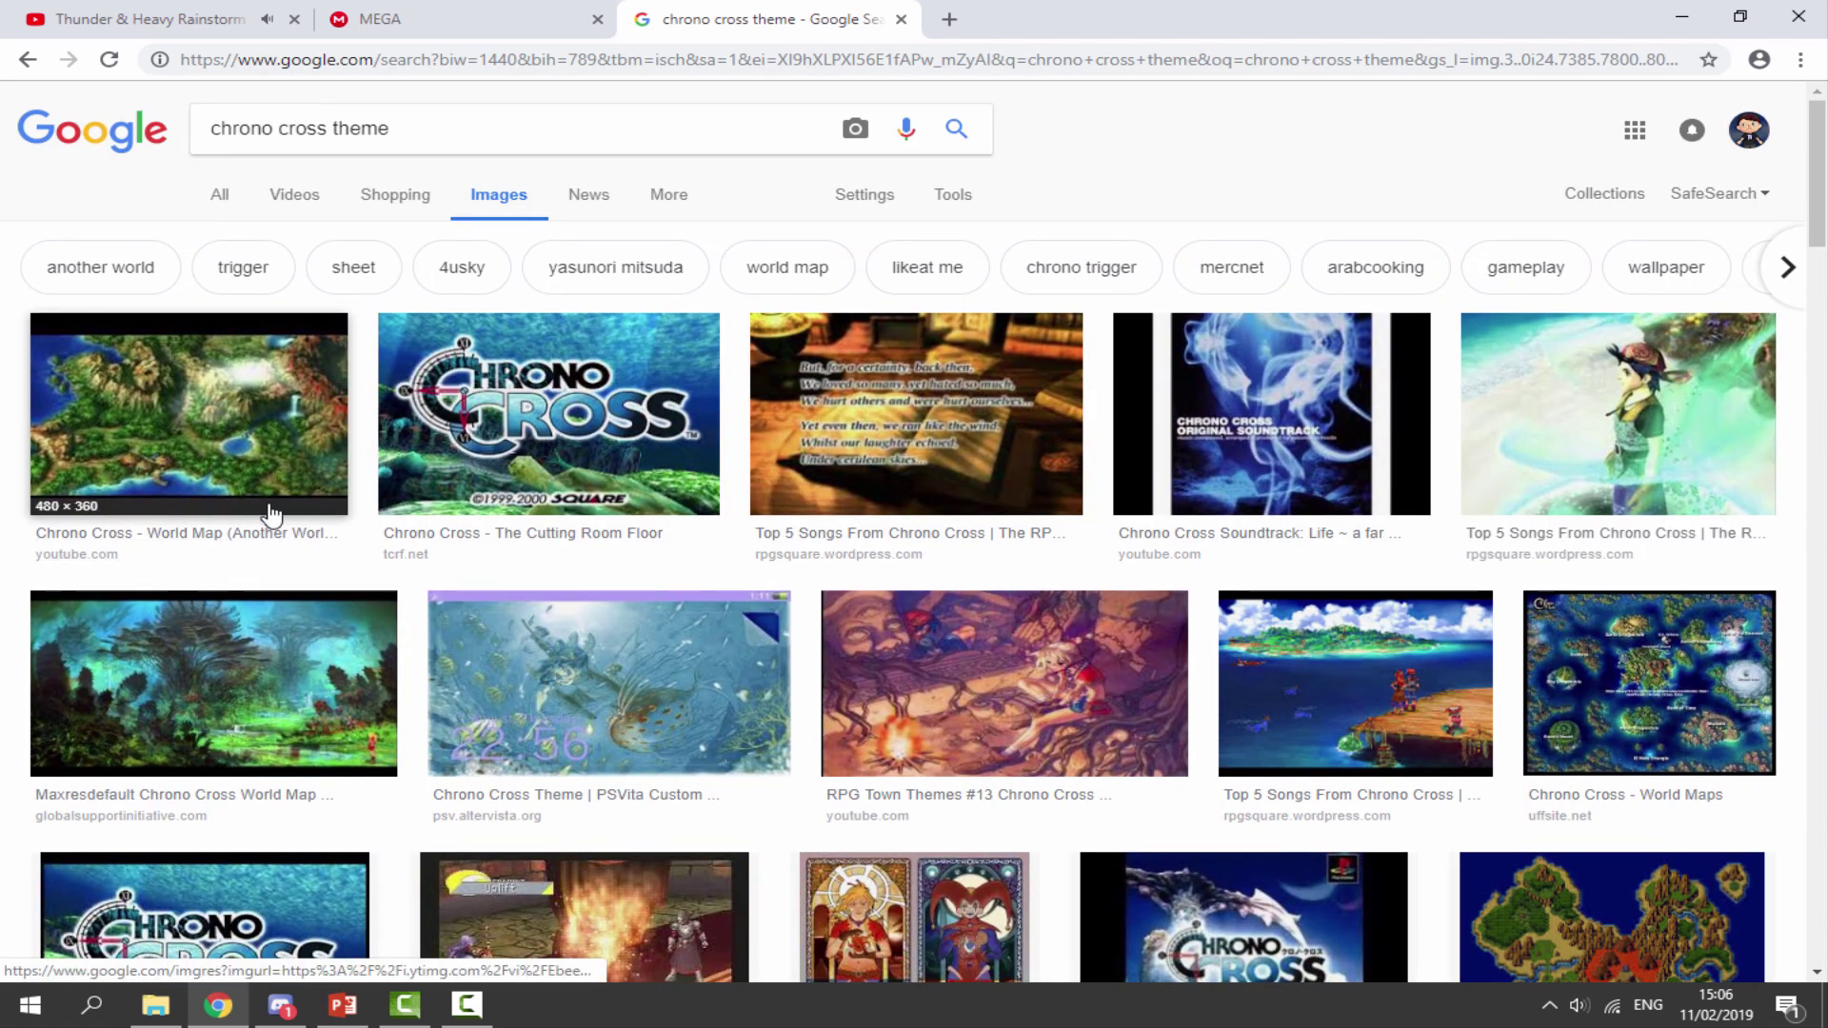
# - Switch to File Explorer and check the theme image, cover image, PSX2PSP archive and Chrono Cross folder in the PS1 folder
pyautogui.click(156, 1006)
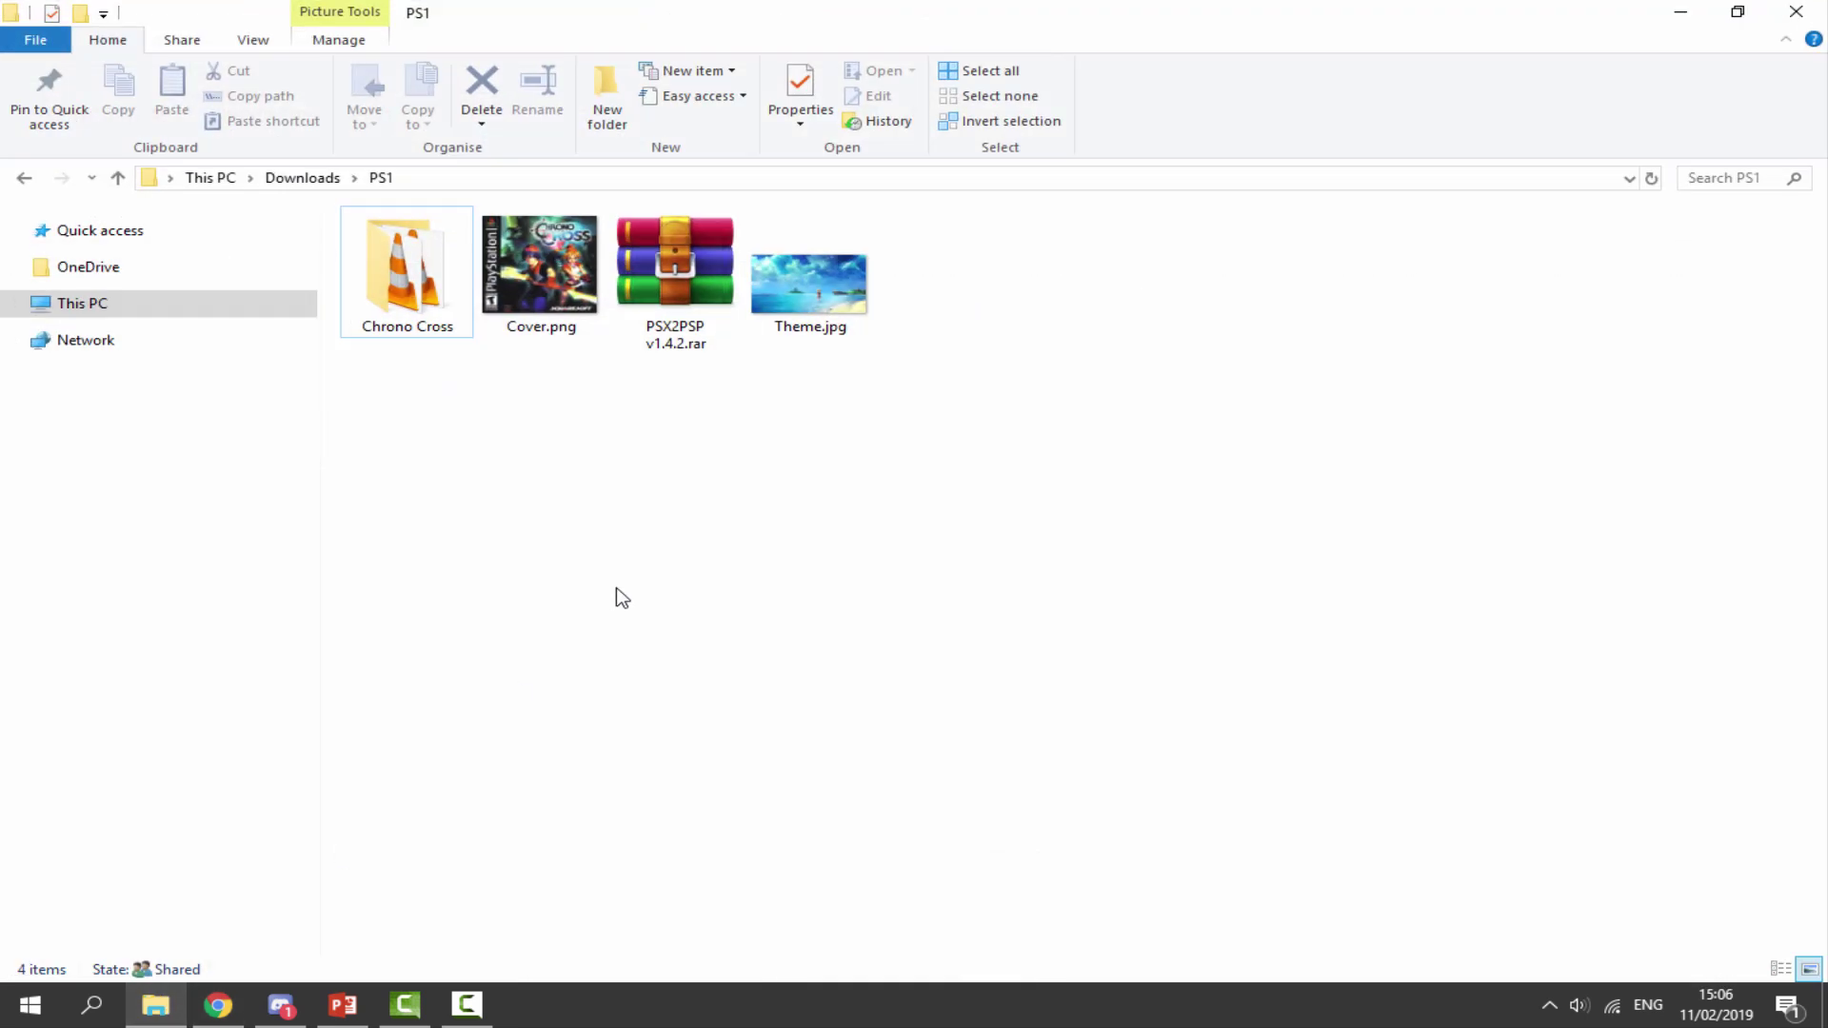
pyautogui.click(783, 326)
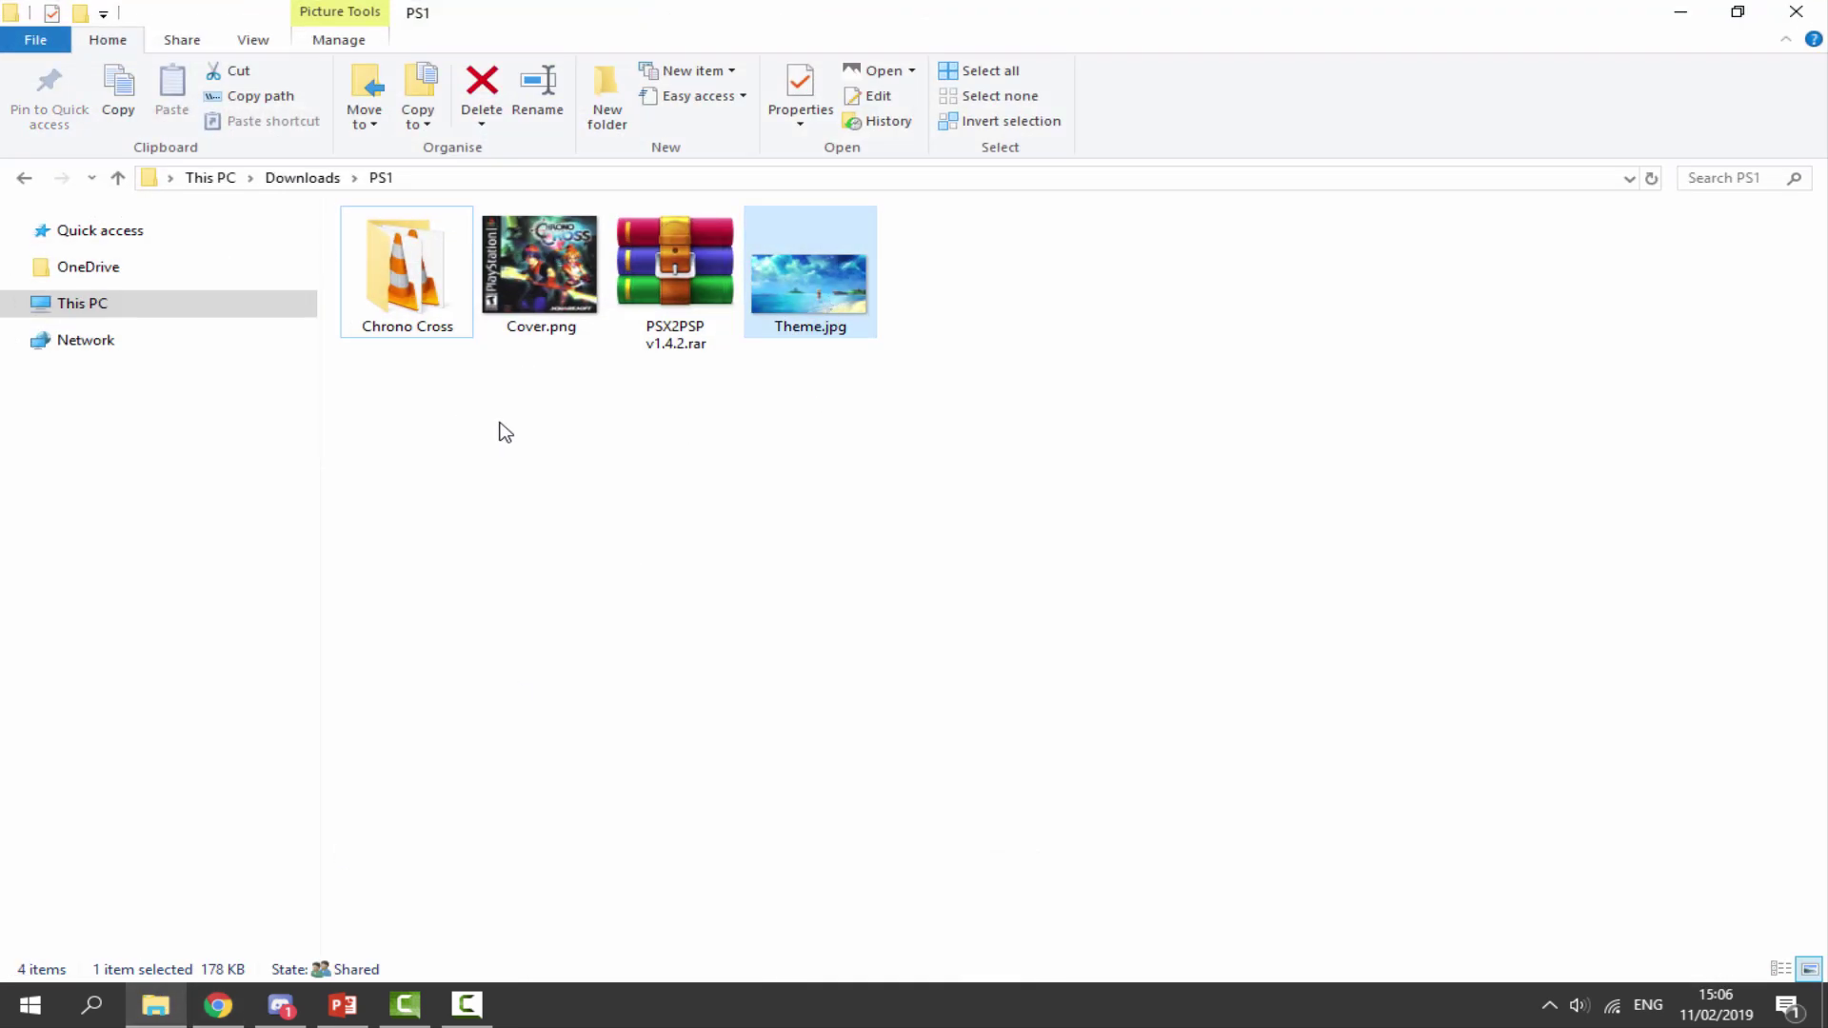
pyautogui.click(556, 280)
pyautogui.click(673, 348)
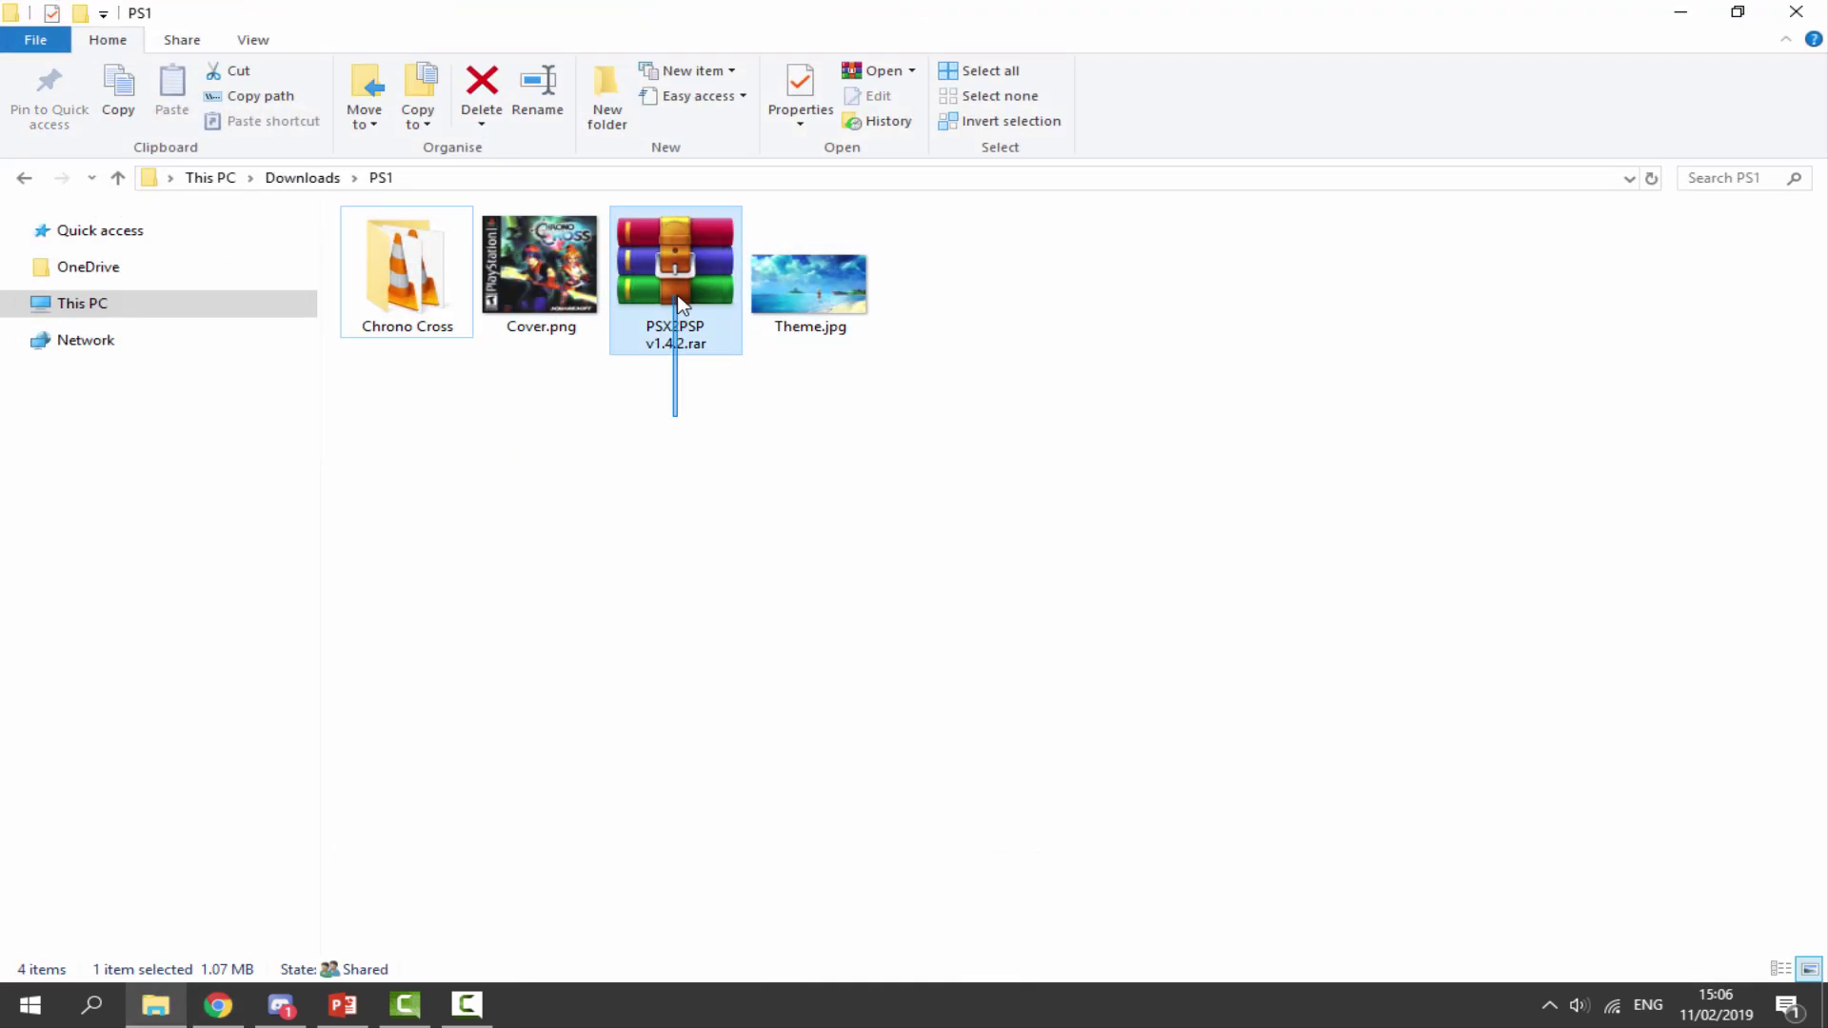
pyautogui.click(402, 310)
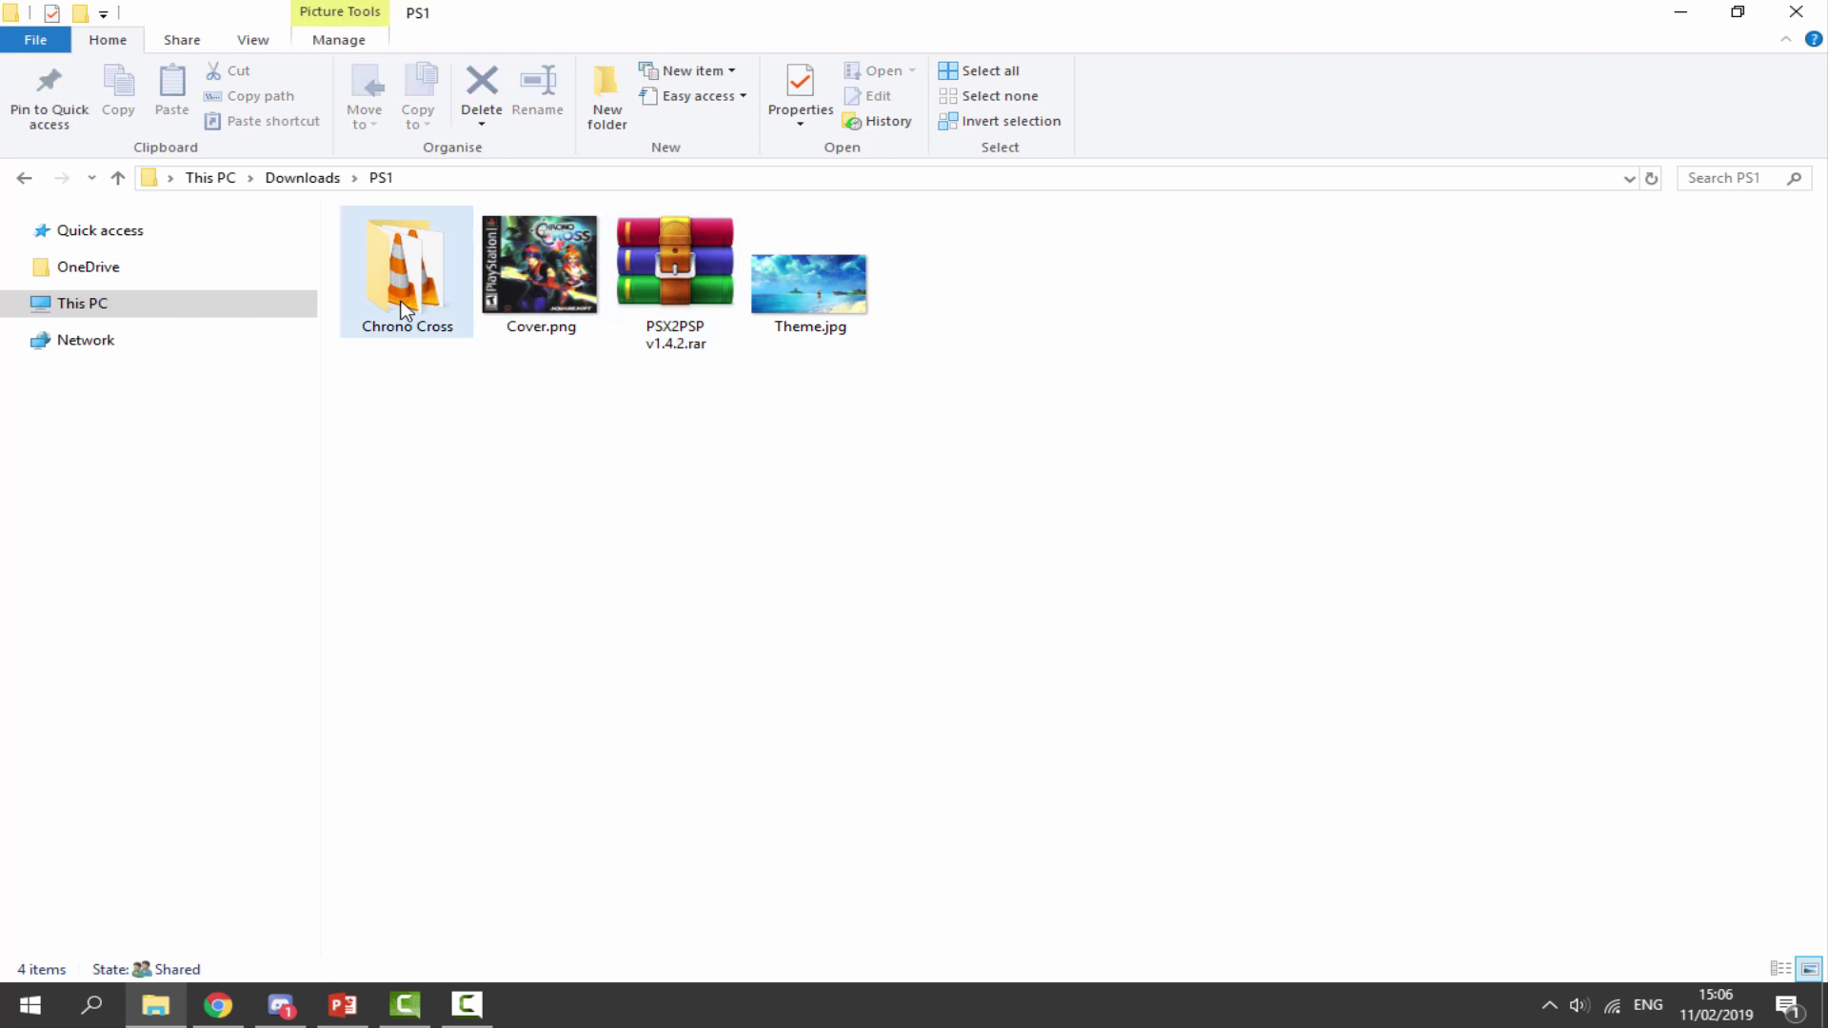
# - Open the Chrono Cross folder and examine the .bin and .cue files of Disc 1 and Disc 2
pyautogui.doubleClick(403, 305)
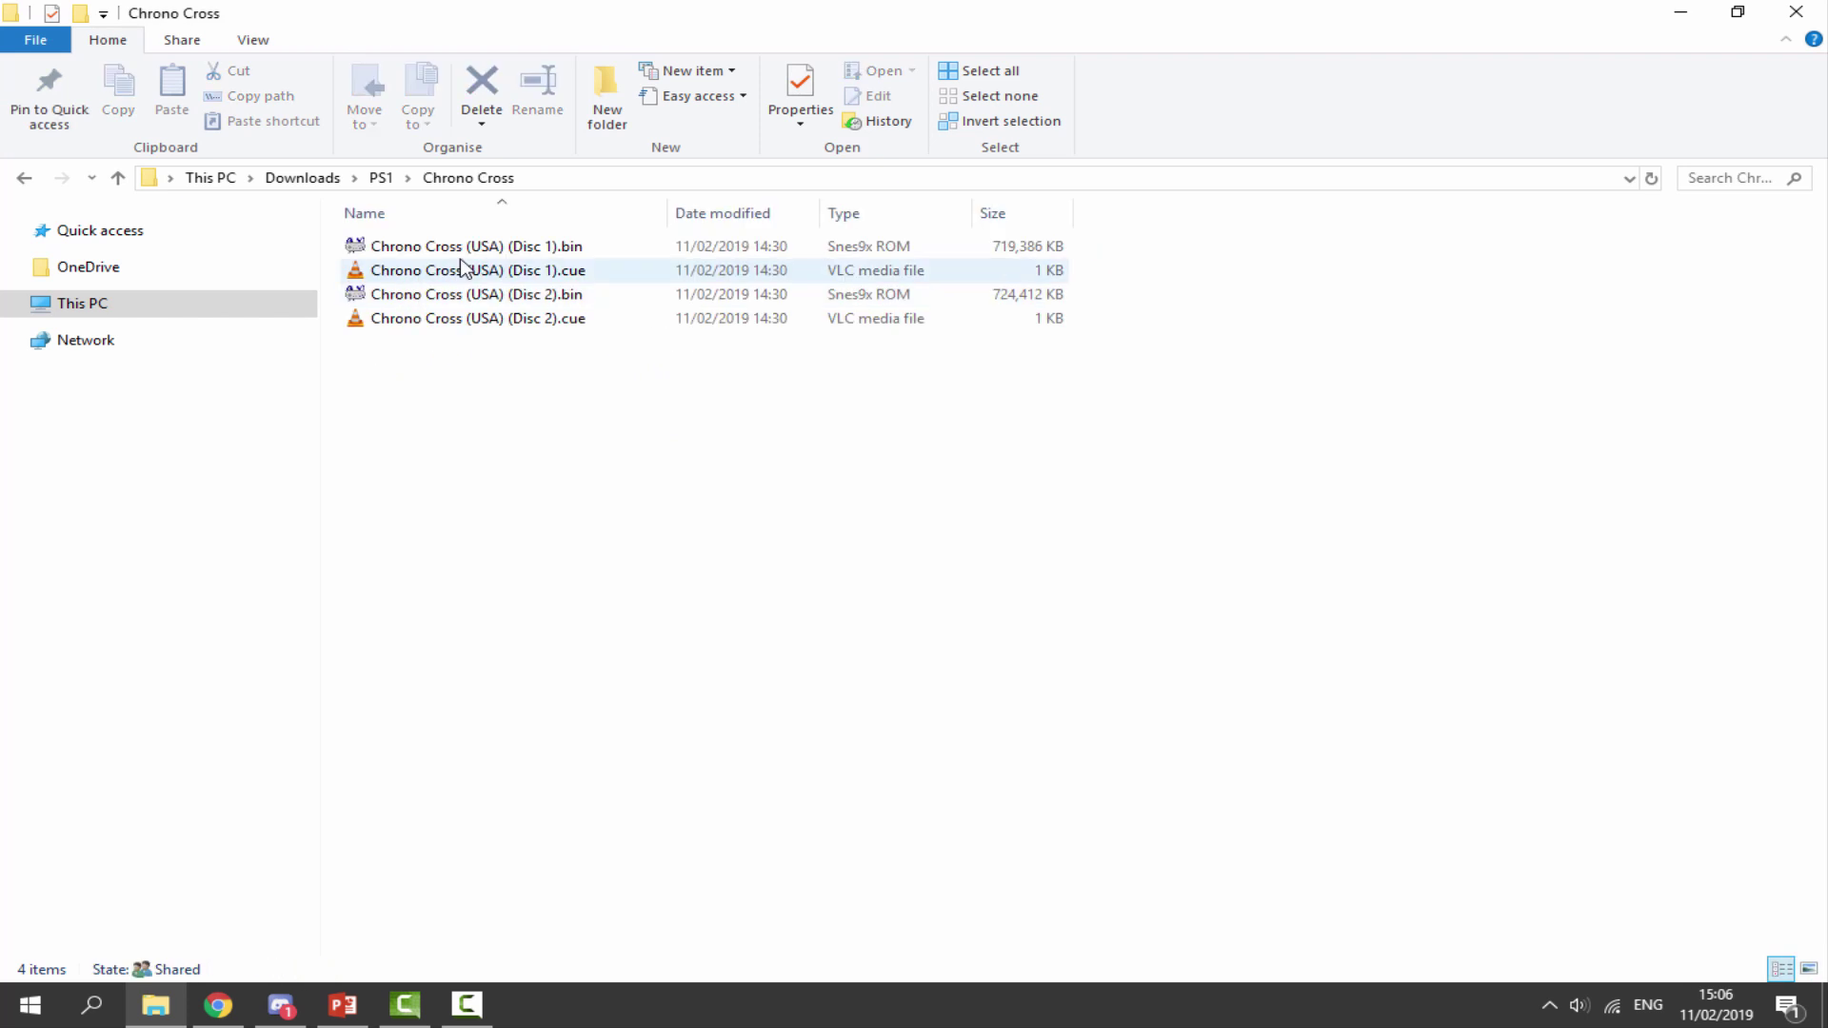
pyautogui.click(533, 248)
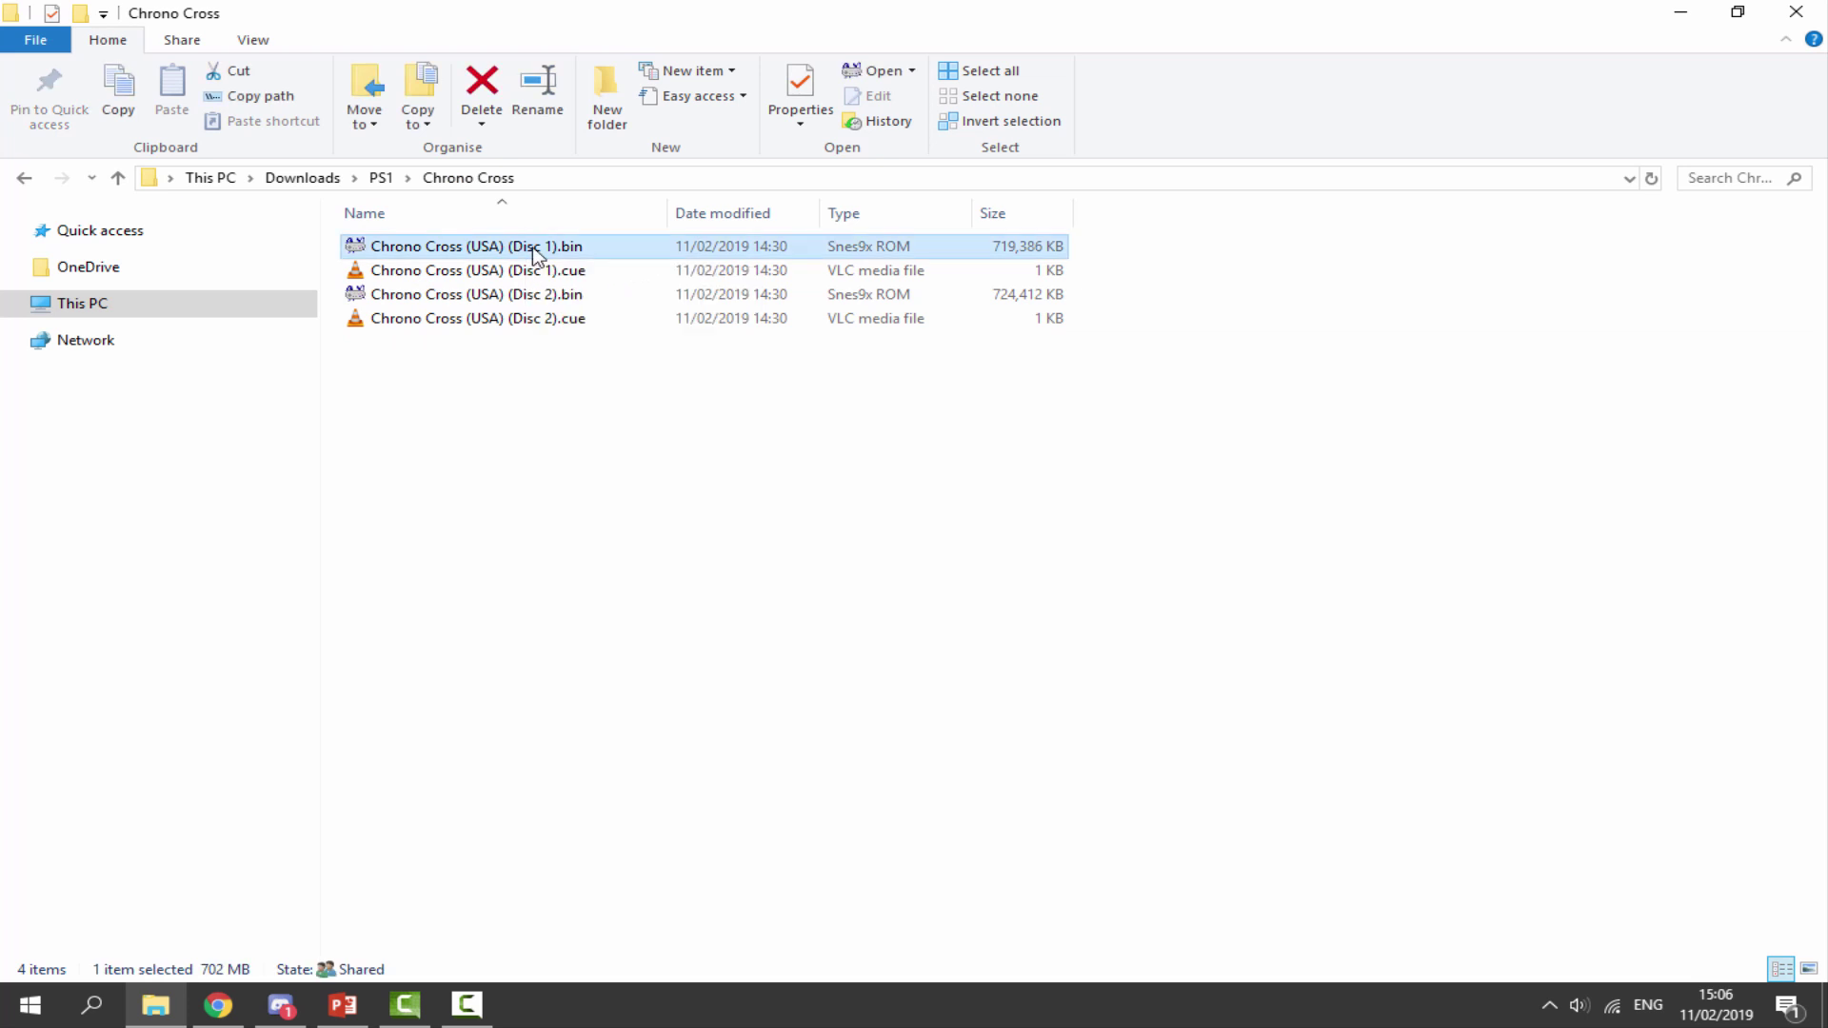
pyautogui.click(558, 296)
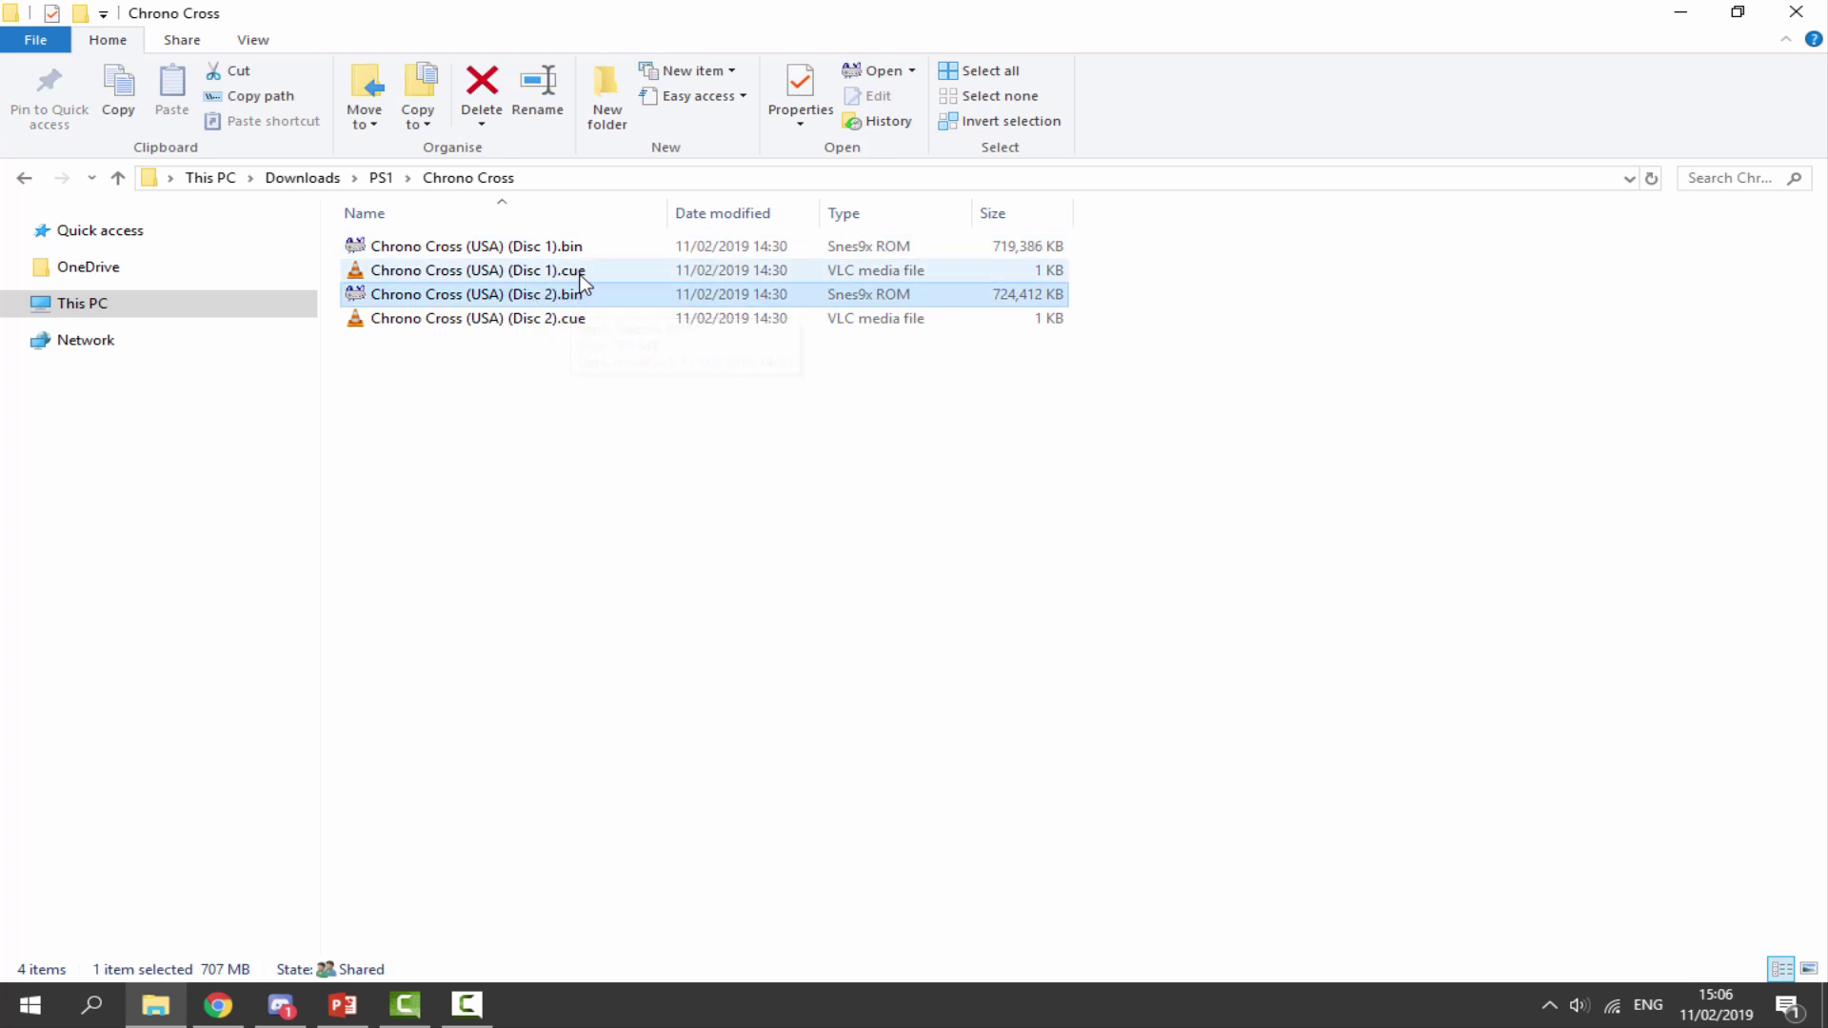
pyautogui.click(583, 270)
pyautogui.click(584, 317)
pyautogui.click(578, 271)
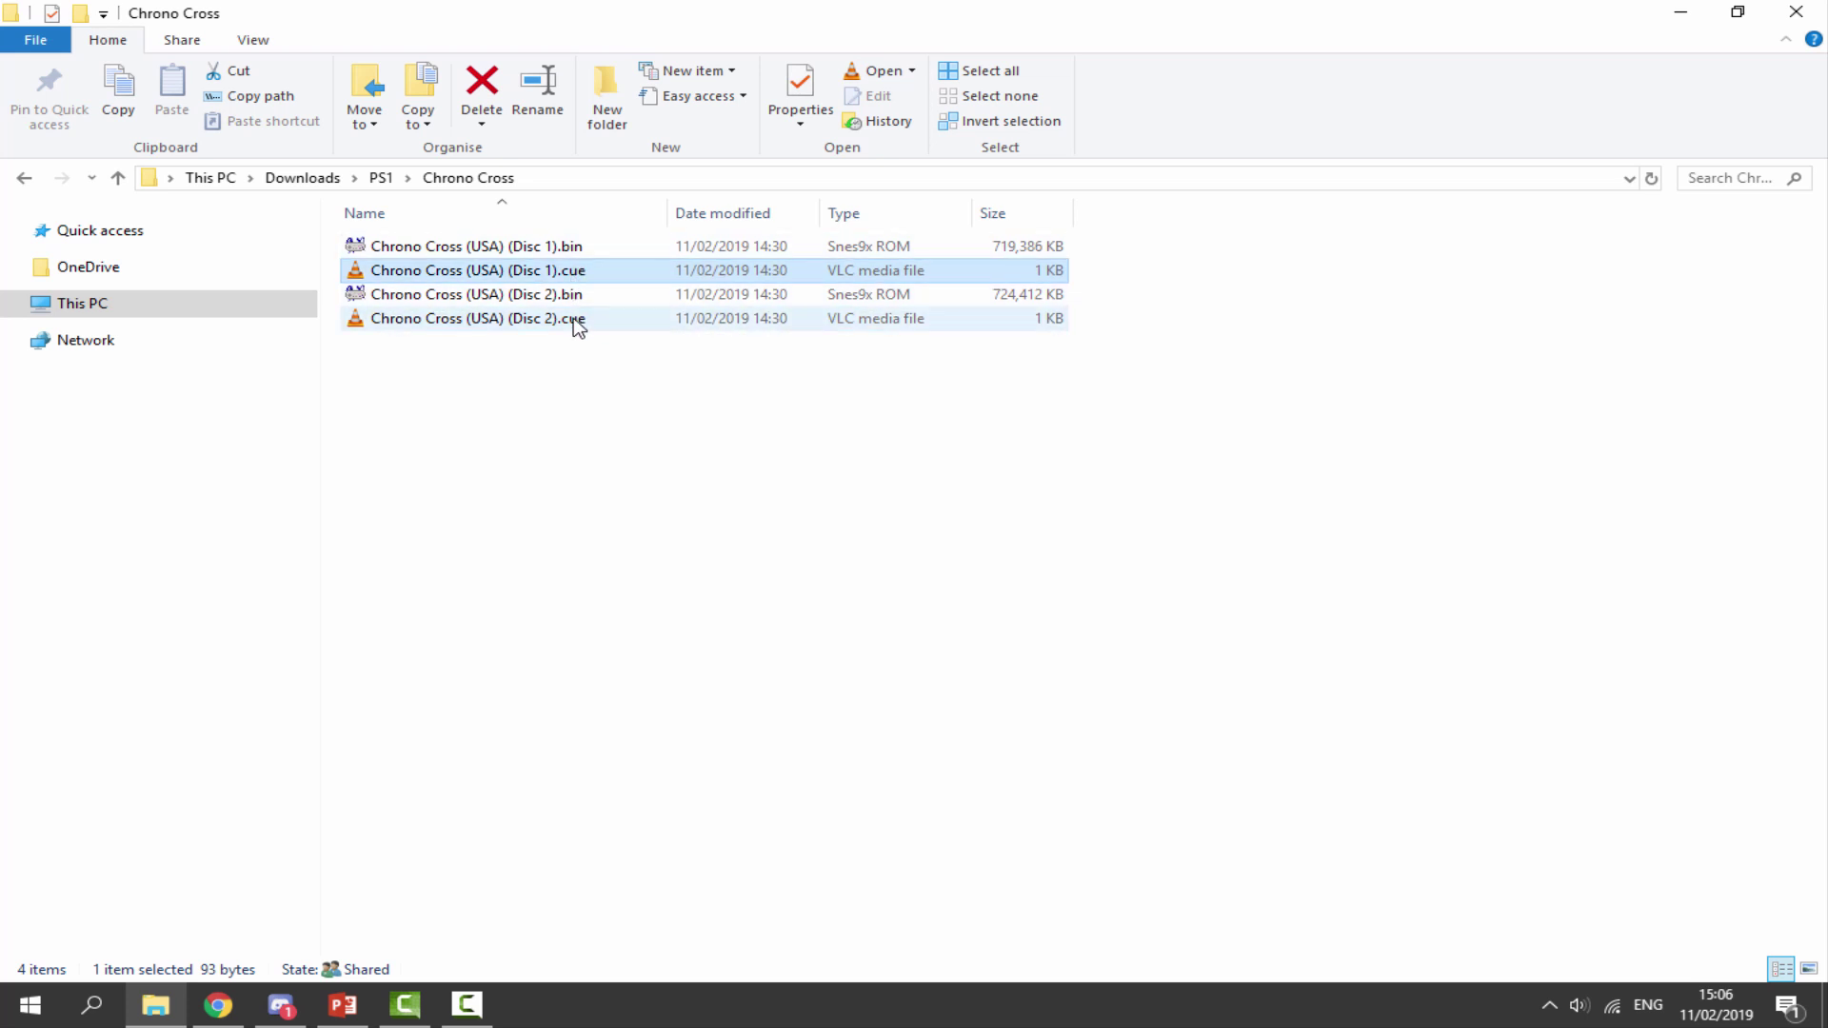
pyautogui.click(575, 318)
pyautogui.click(579, 272)
pyautogui.click(575, 320)
pyautogui.click(584, 272)
pyautogui.click(576, 368)
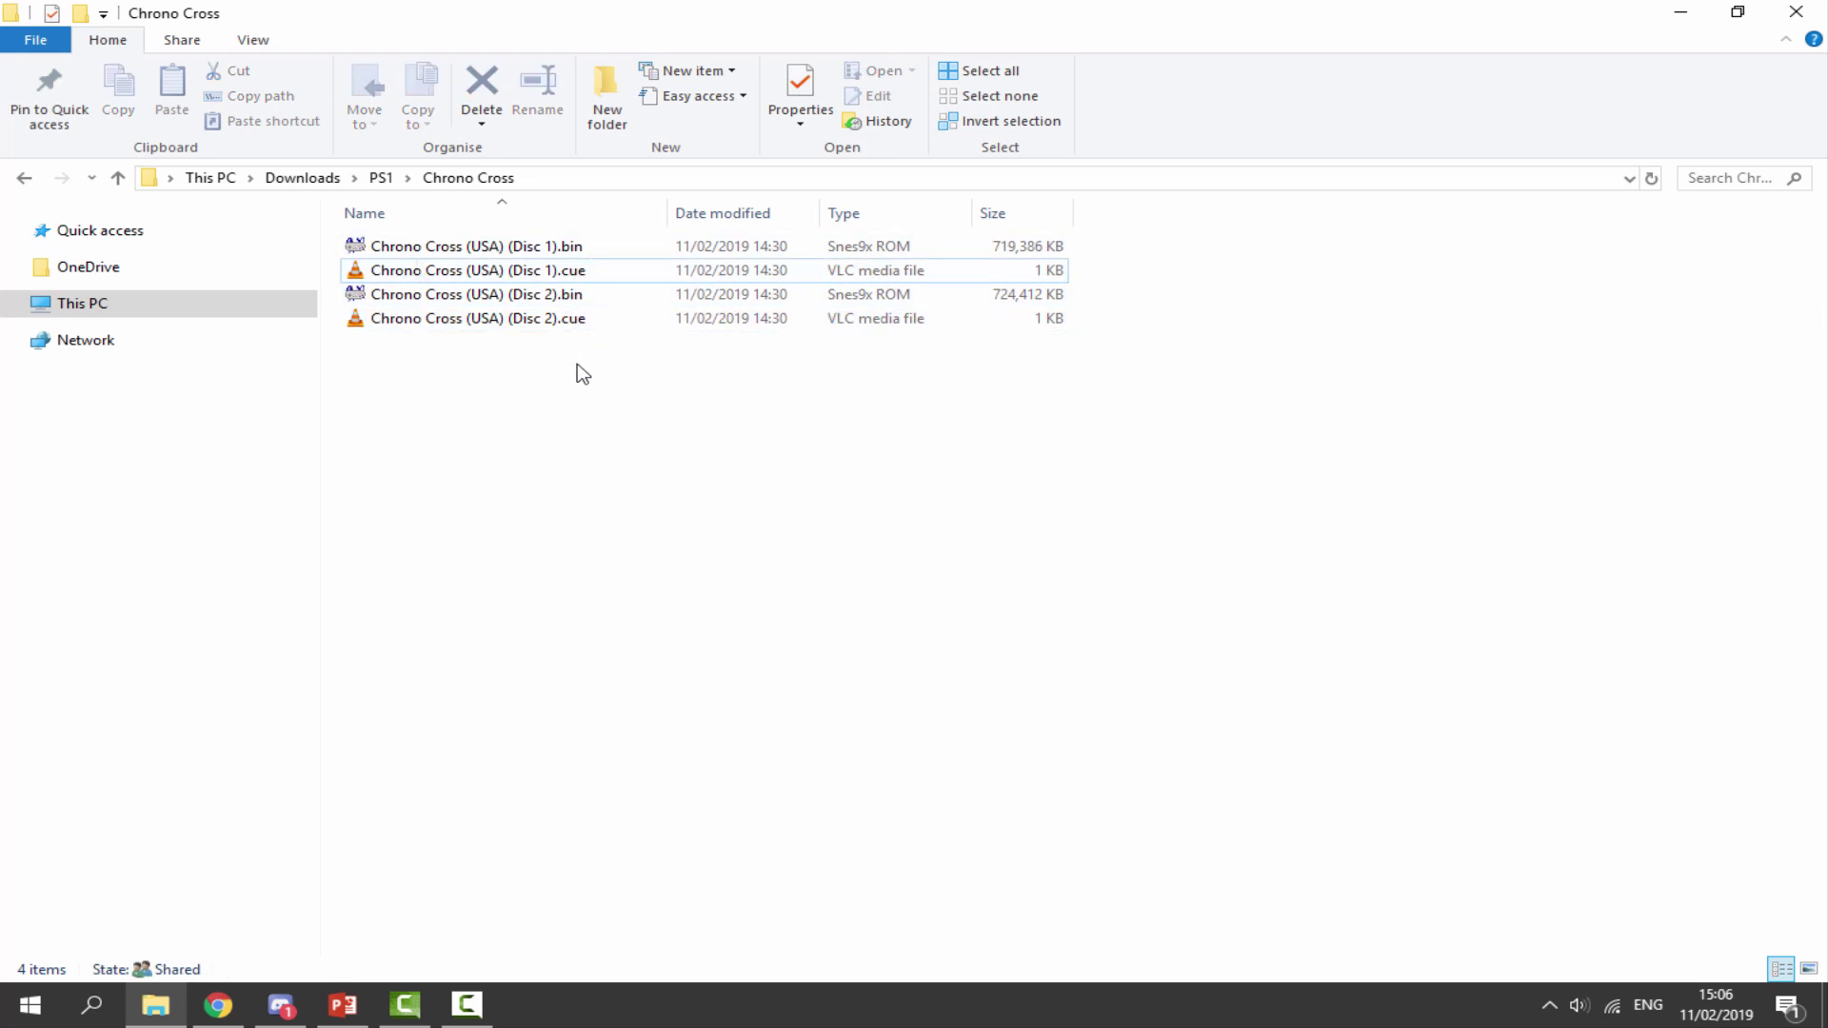
# - Return to the PS1 folder and extract PSX2PSP v1.4.2.rar there
pyautogui.click(381, 178)
pyautogui.click(669, 306)
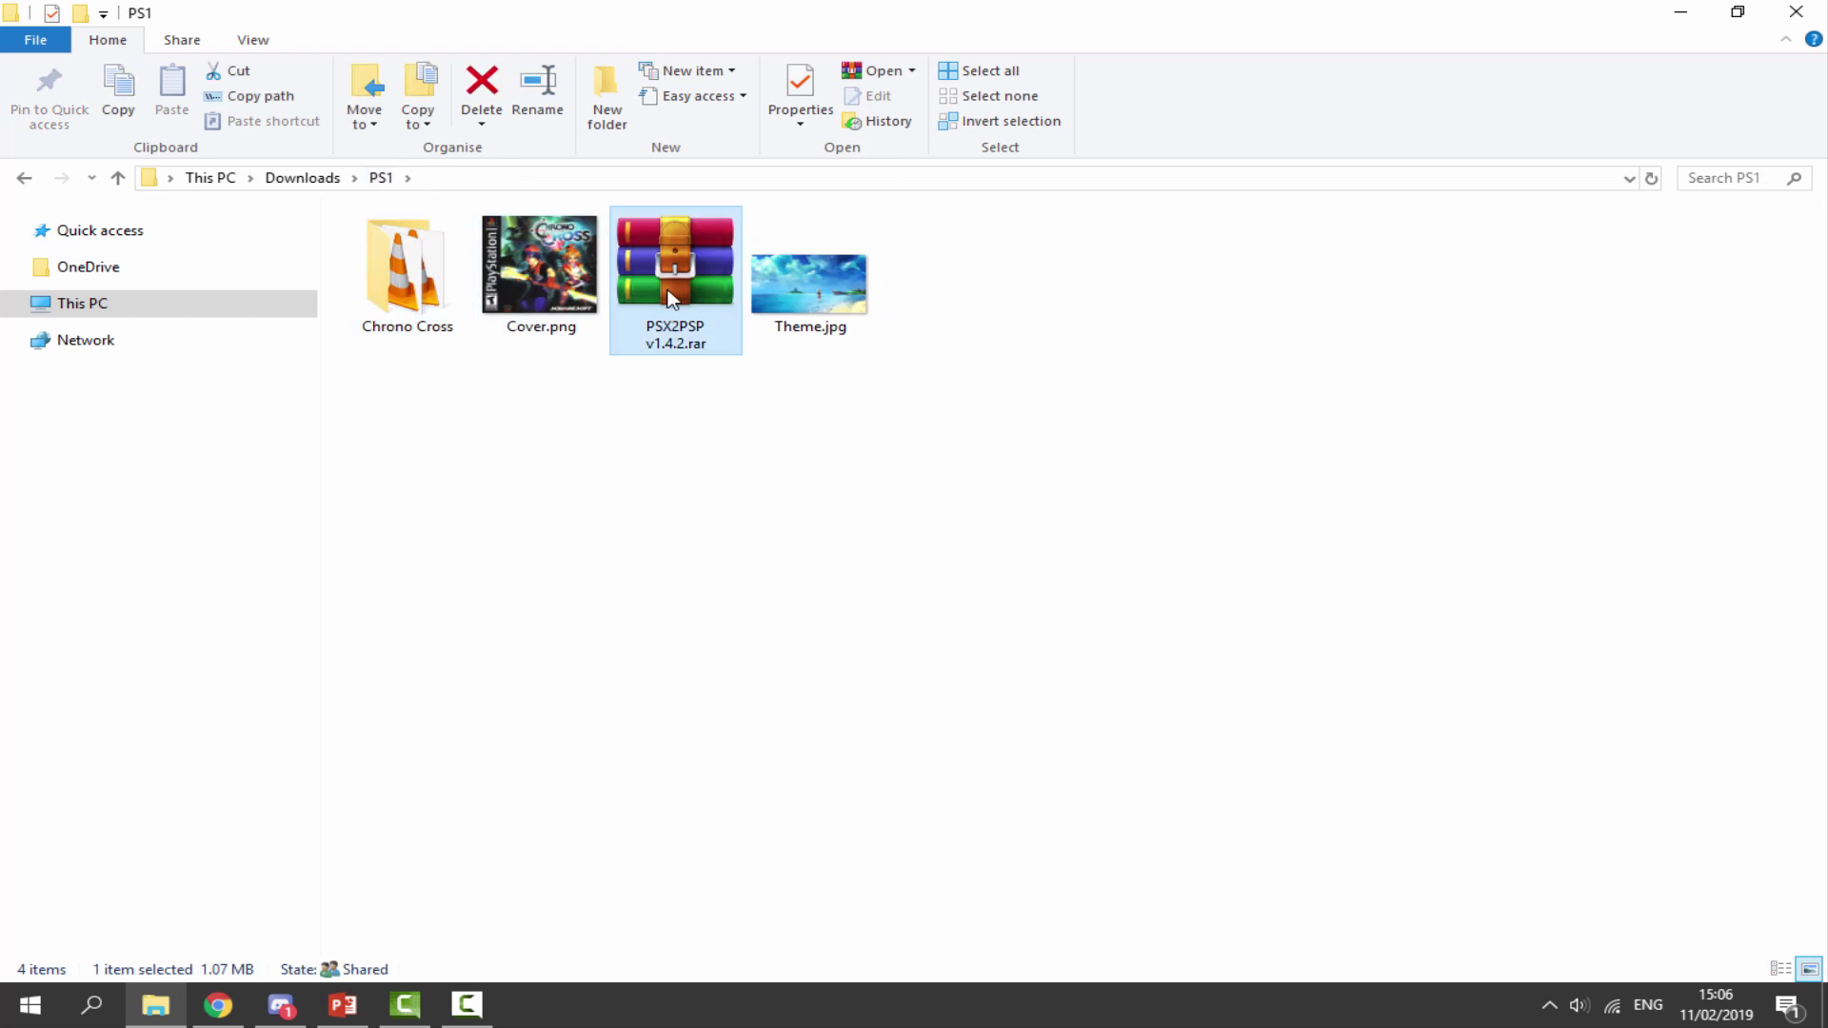
pyautogui.rightClick(669, 289)
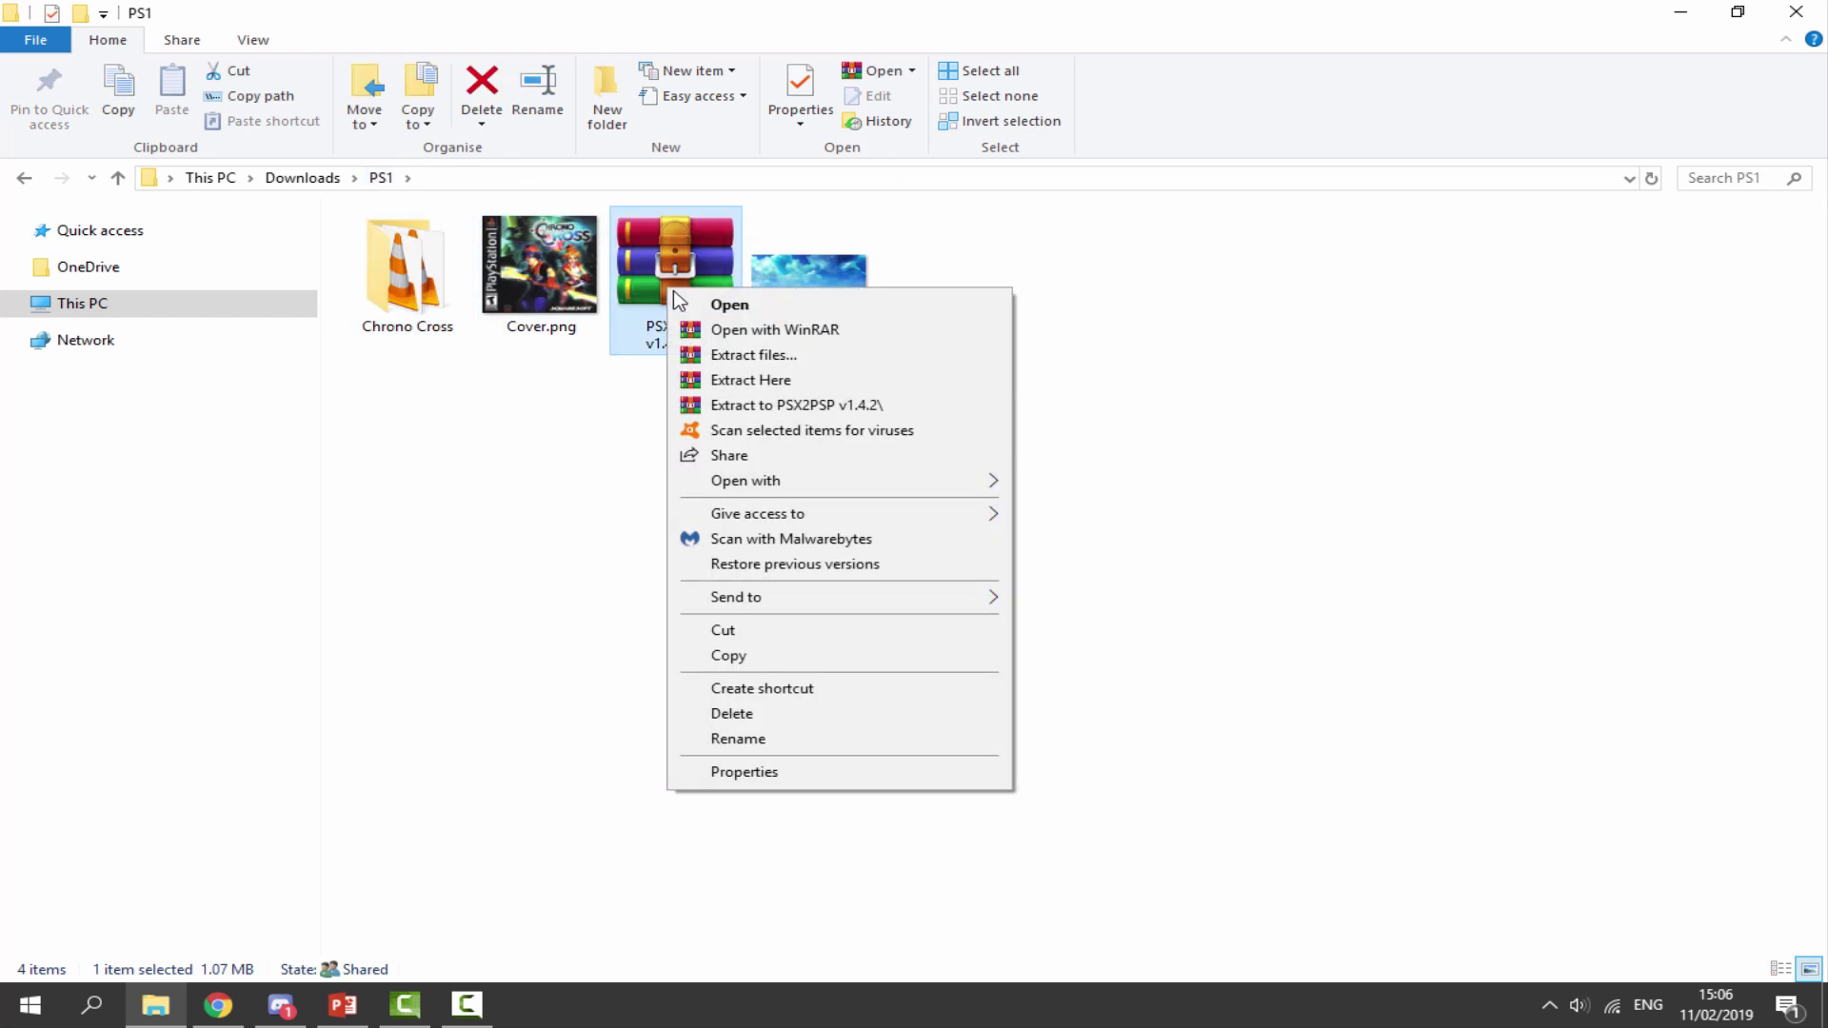
pyautogui.click(749, 379)
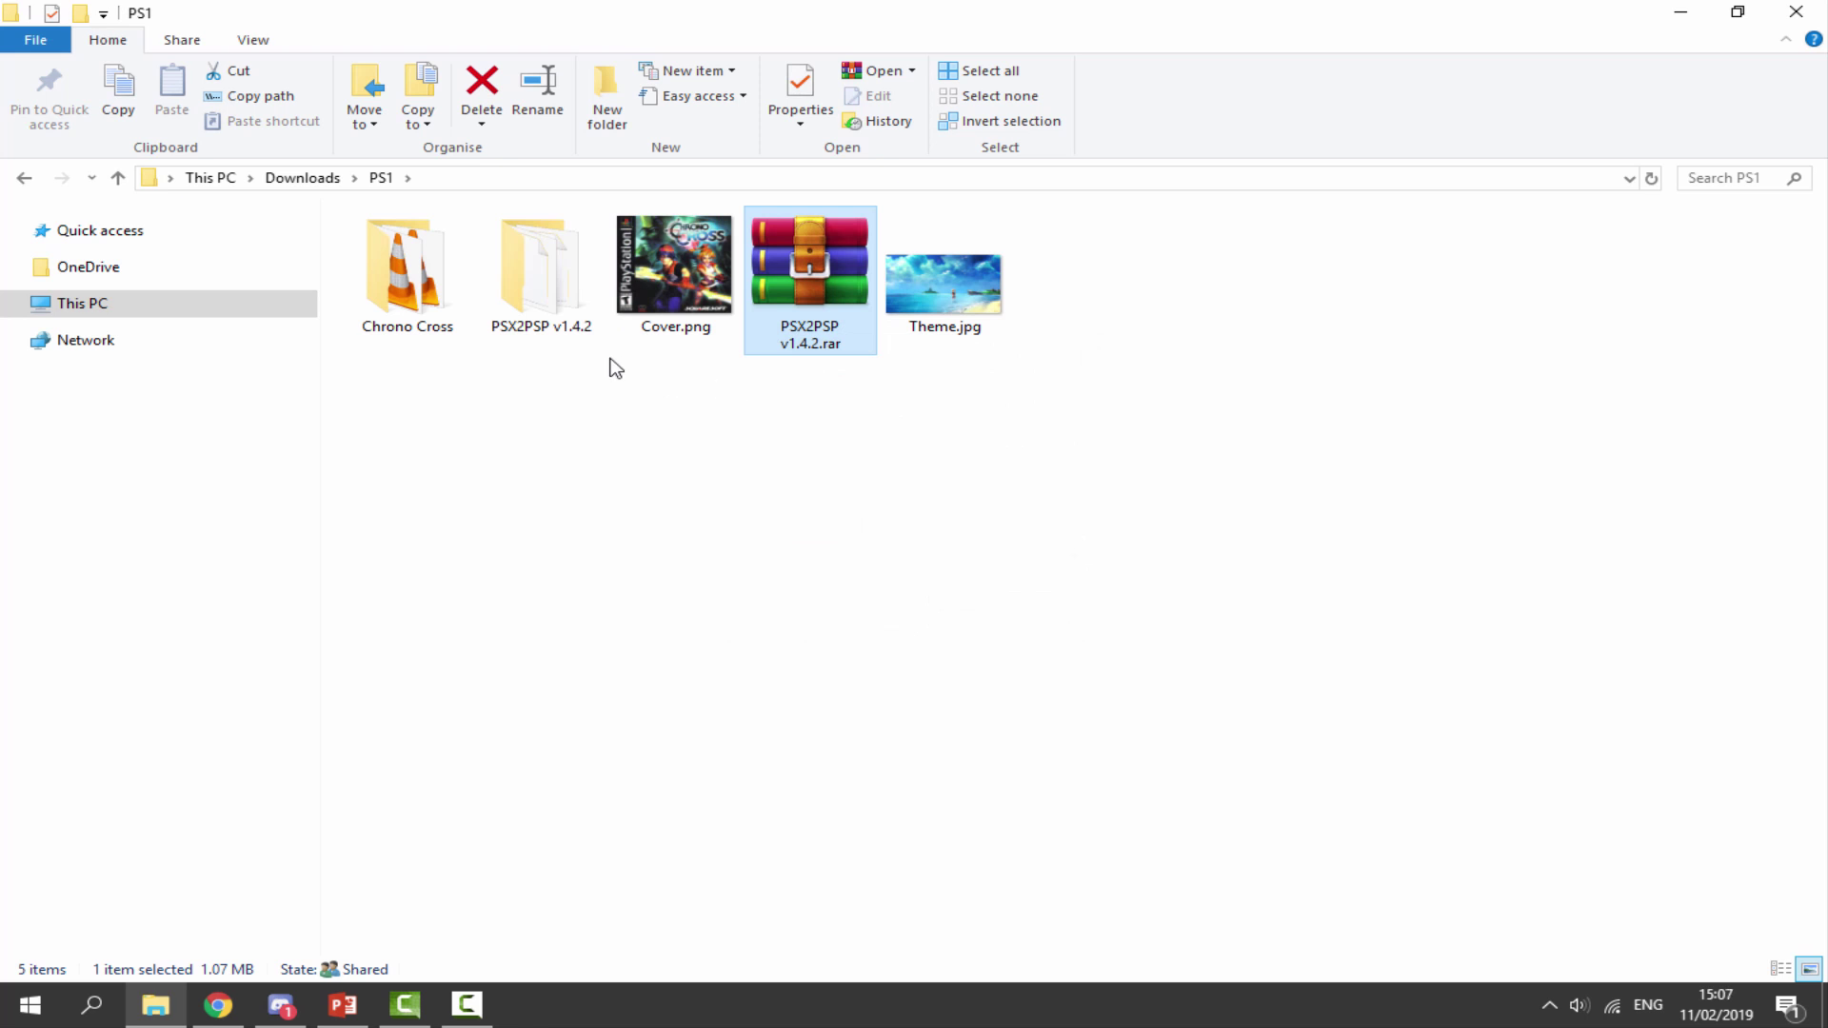
# - Run PSX2PSP.exe from the extracted PSX2PSP v1.4.2 folder and start it in Clasic mode
pyautogui.doubleClick(530, 272)
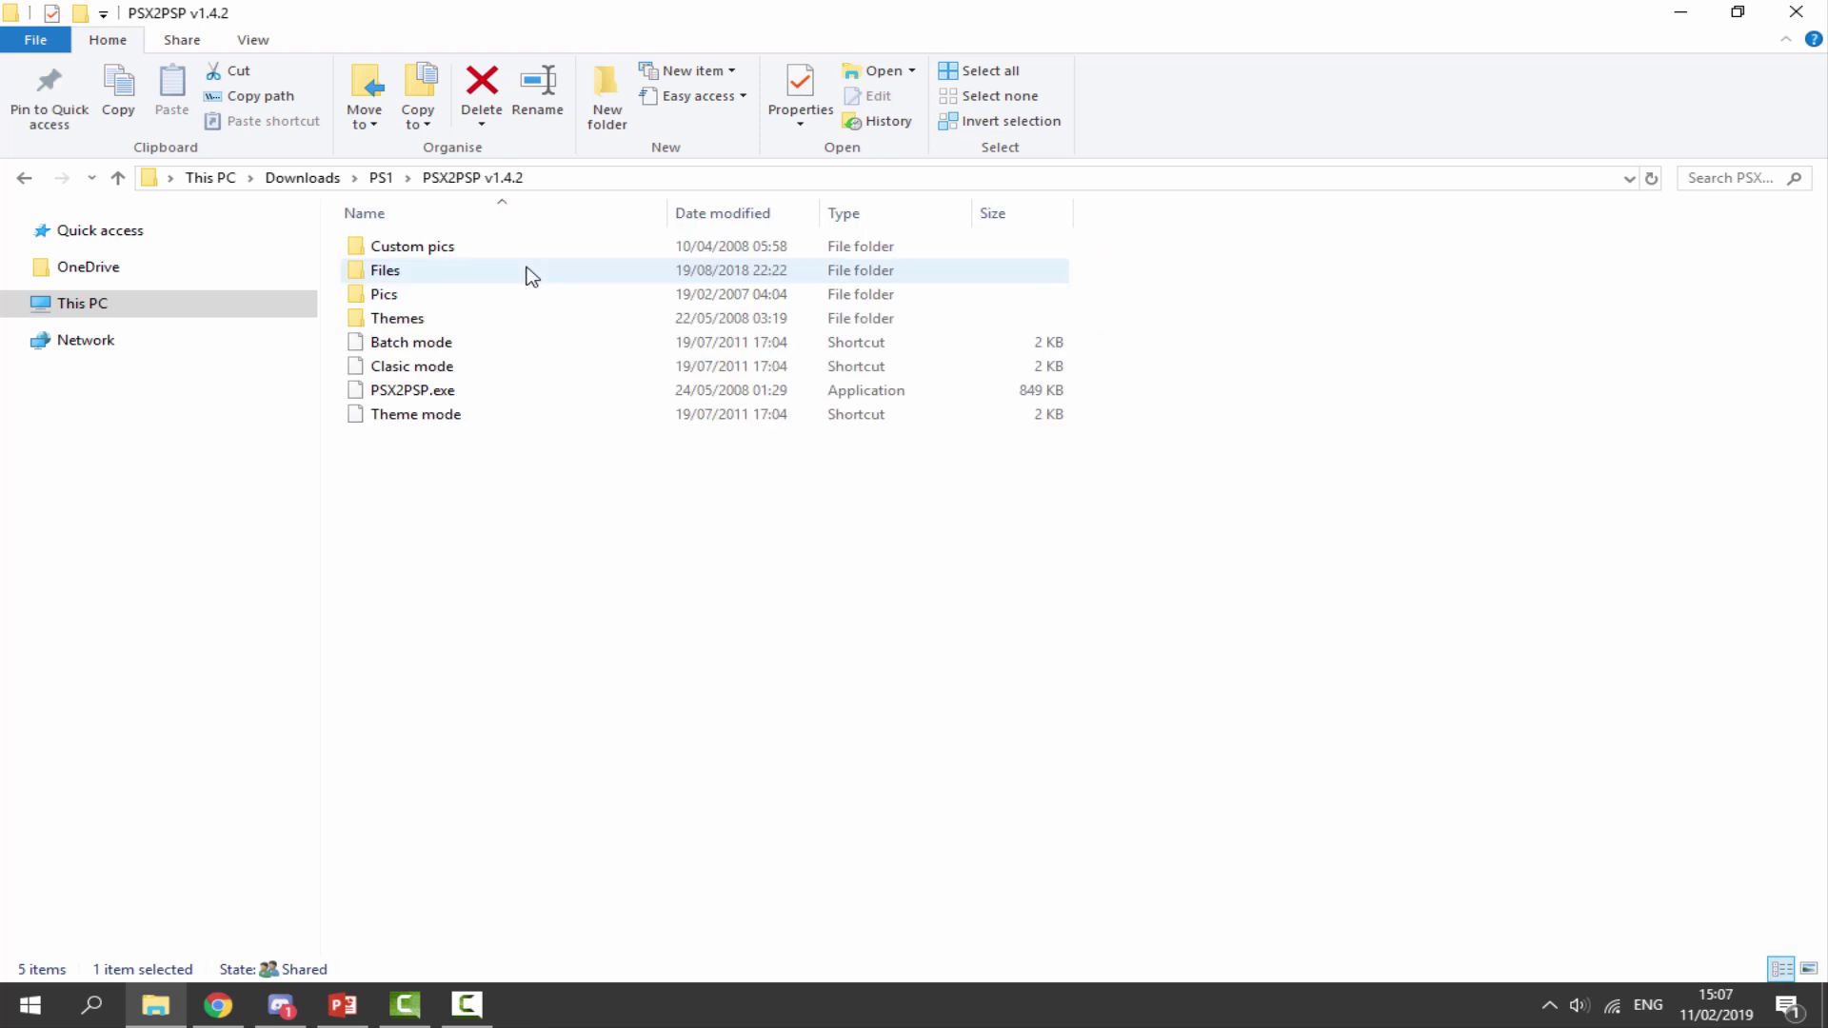
pyautogui.click(405, 392)
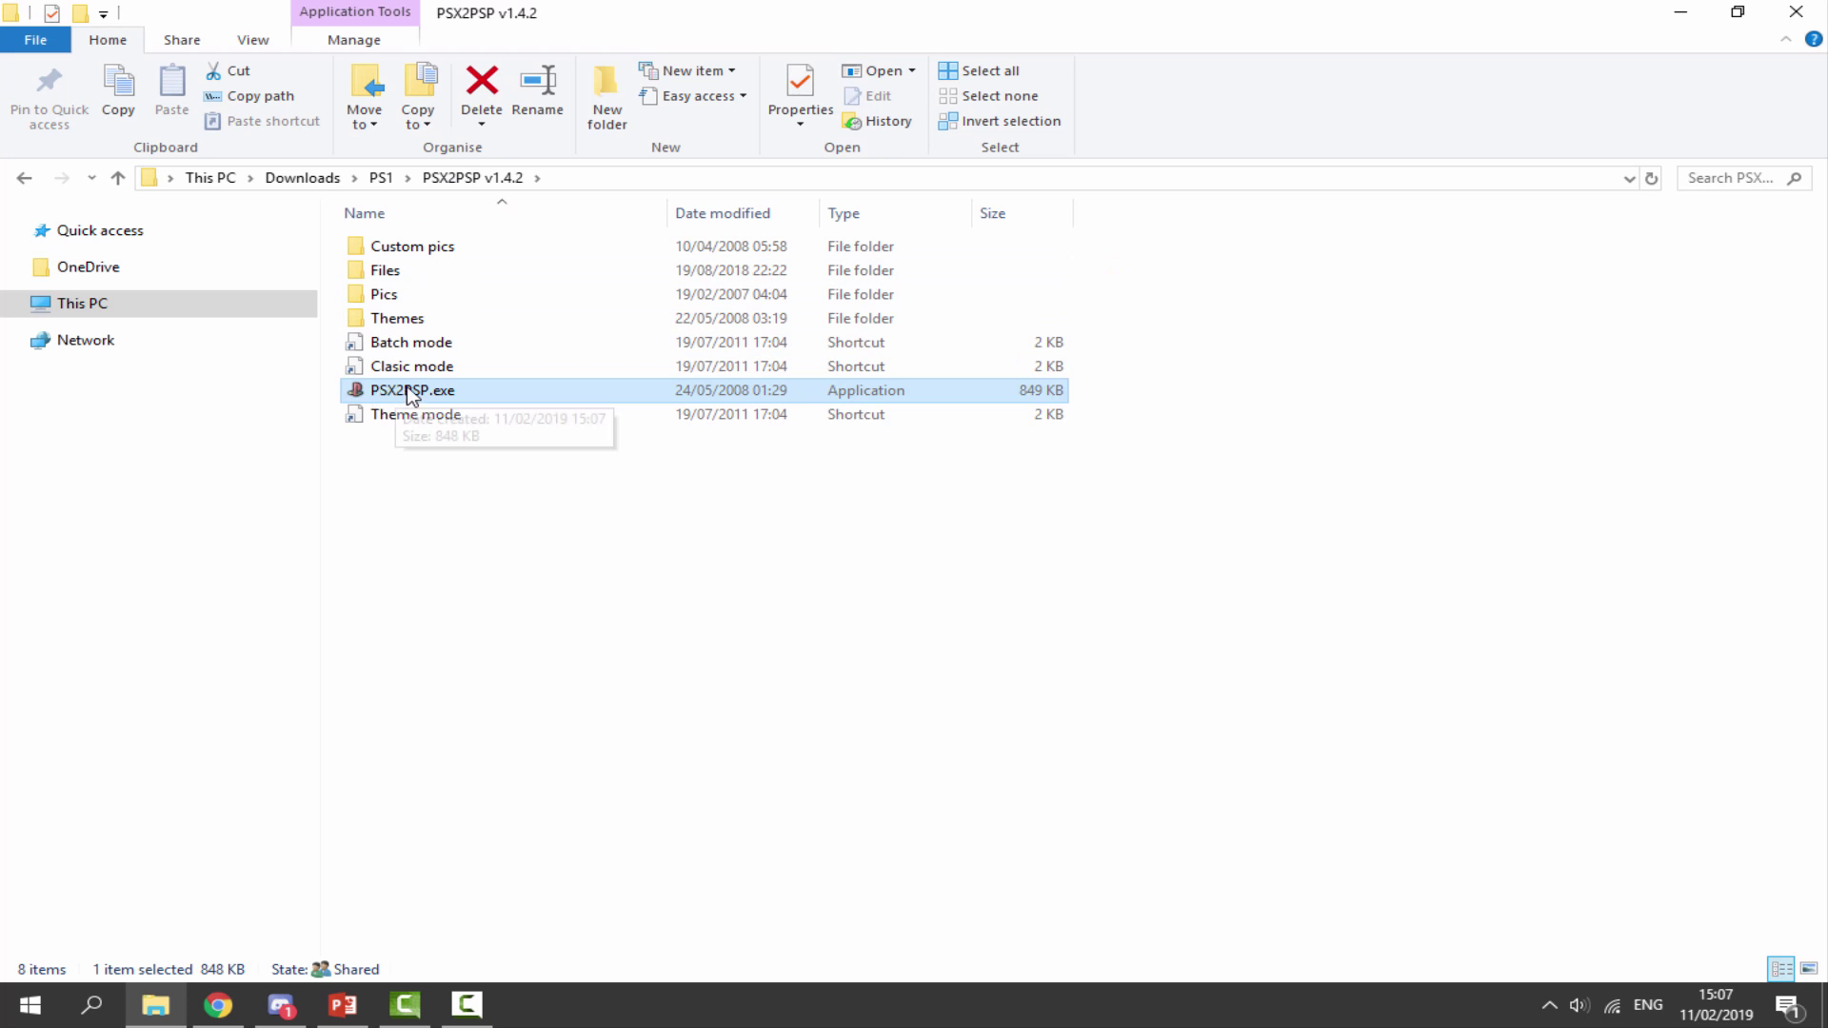
pyautogui.doubleClick(460, 398)
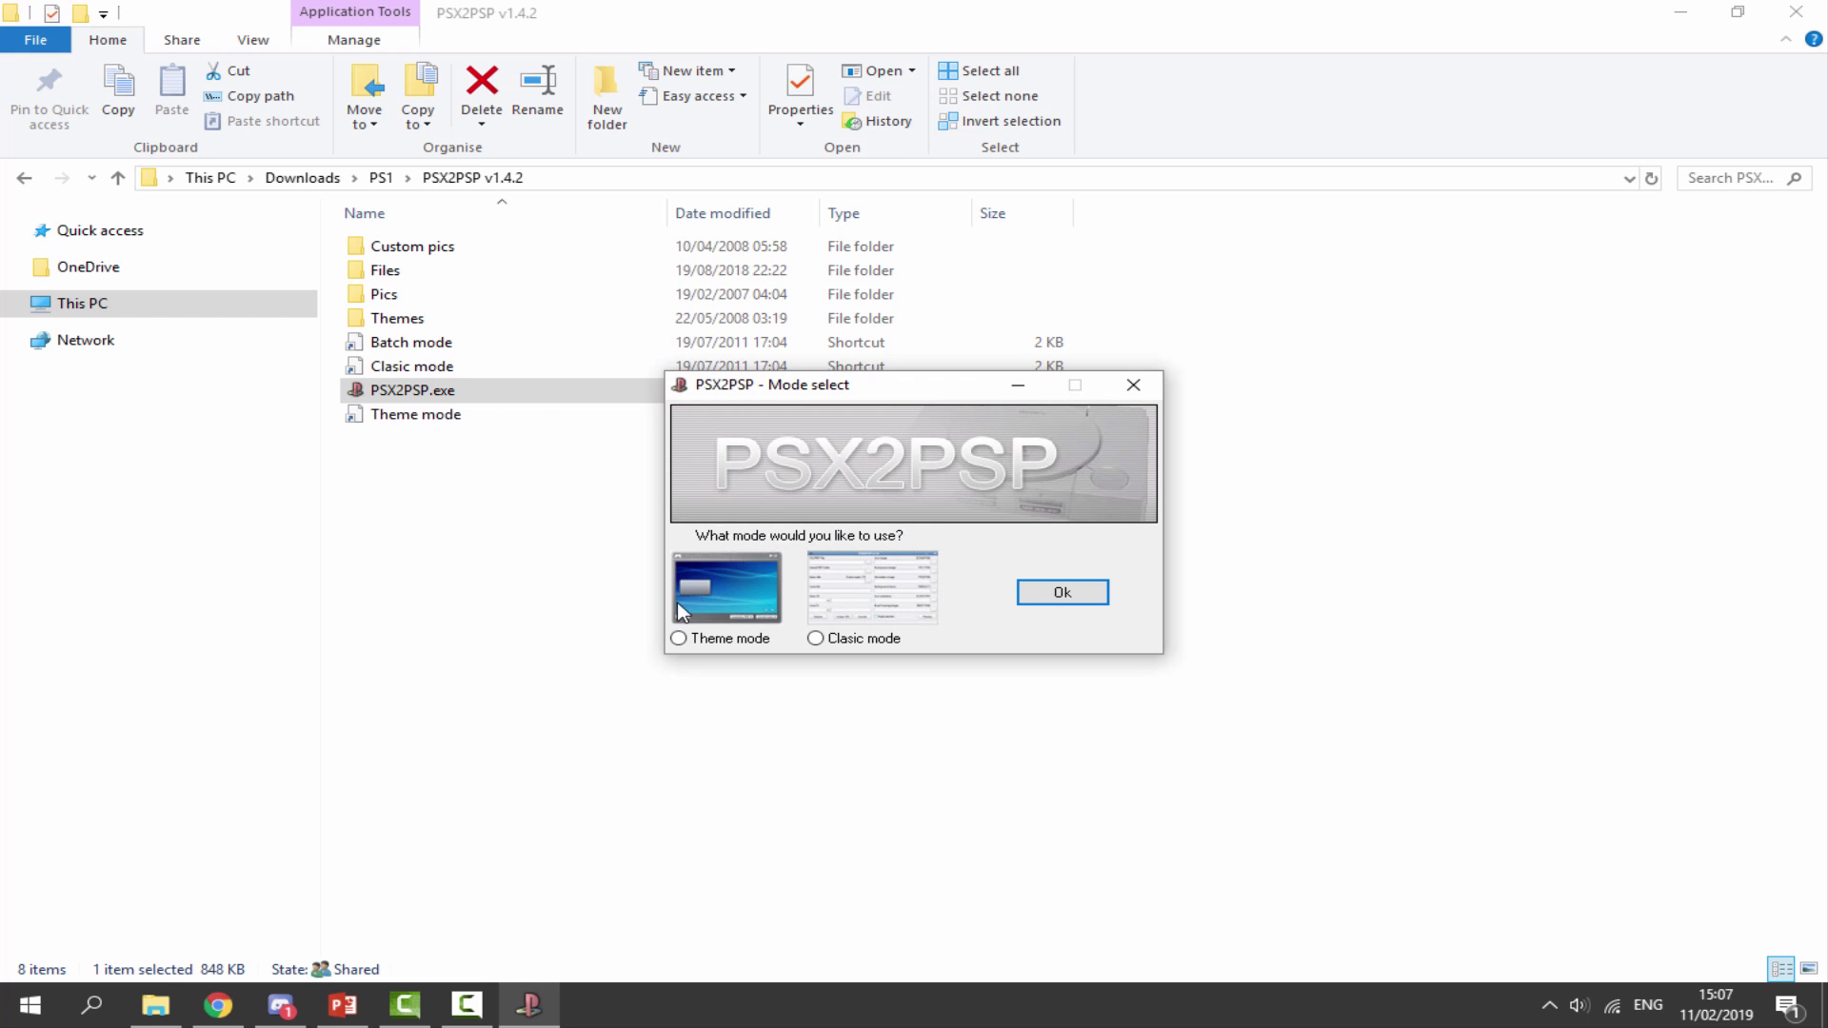
pyautogui.click(824, 643)
pyautogui.click(1032, 592)
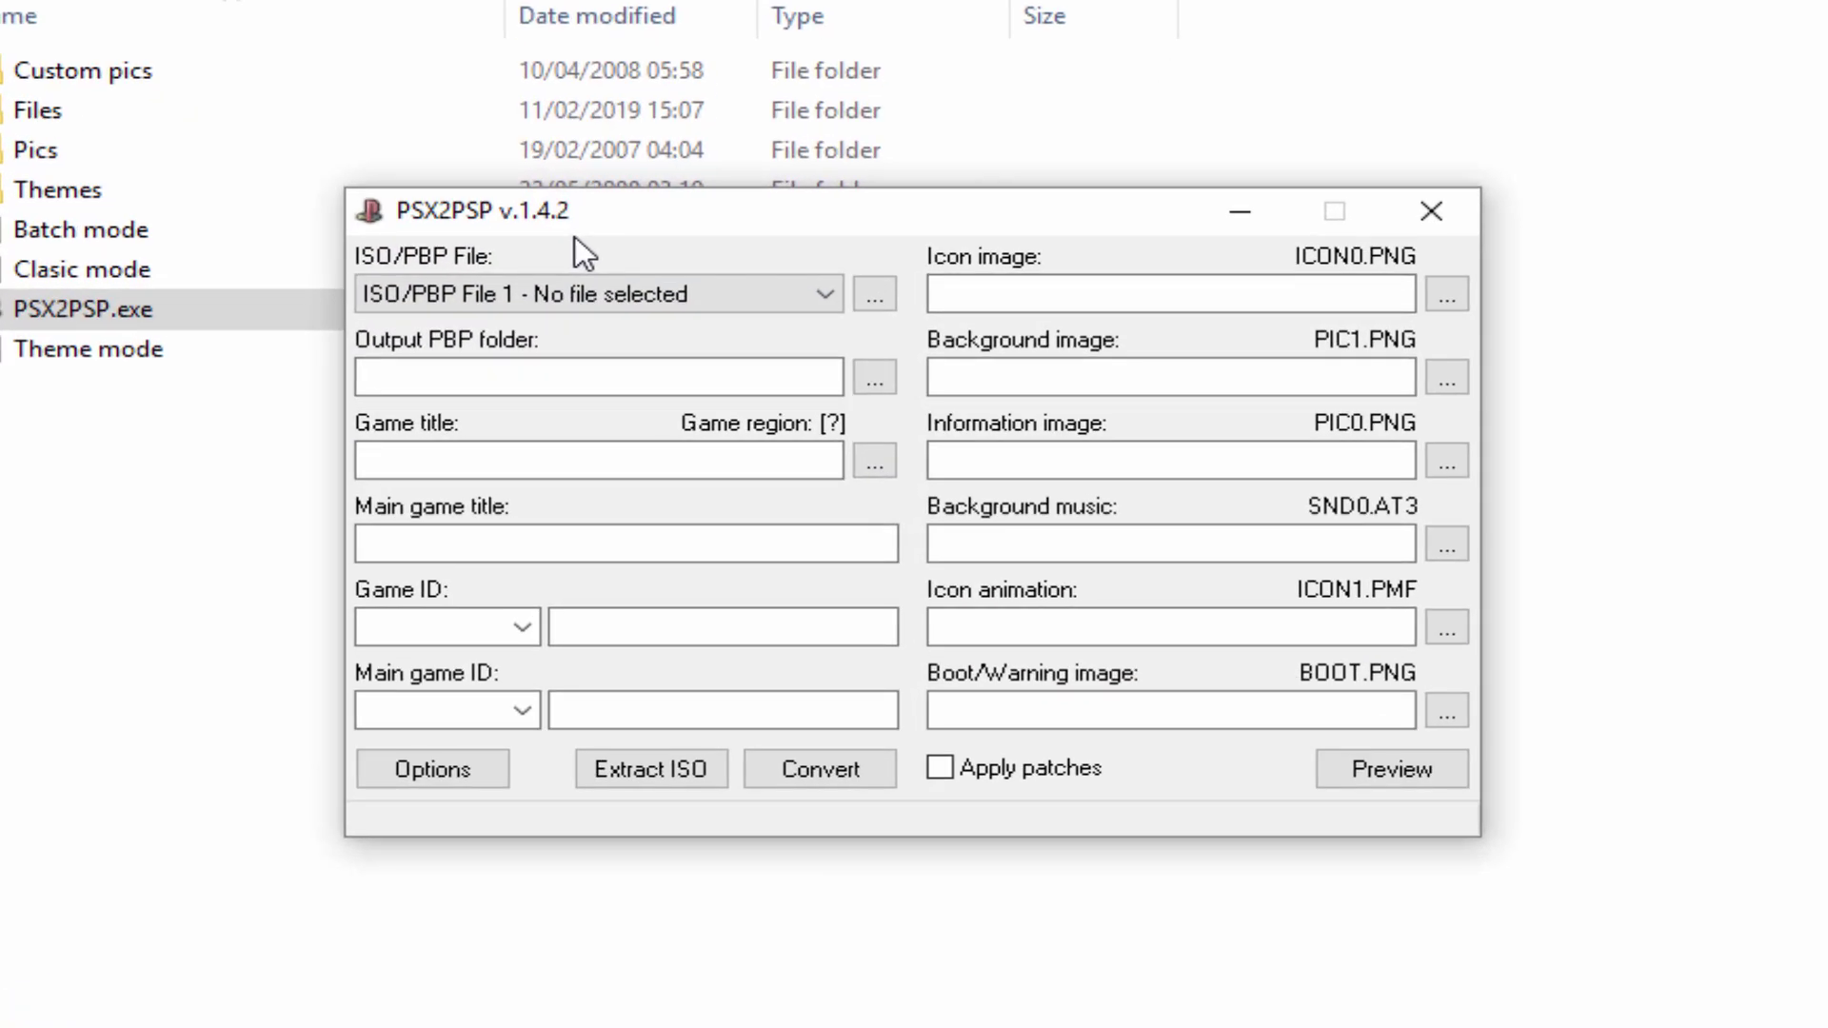
# - Load Chrono Cross (USA) (Disc 2).bin from the Chrono Cross folder as ISO/PBP File 2
pyautogui.click(541, 292)
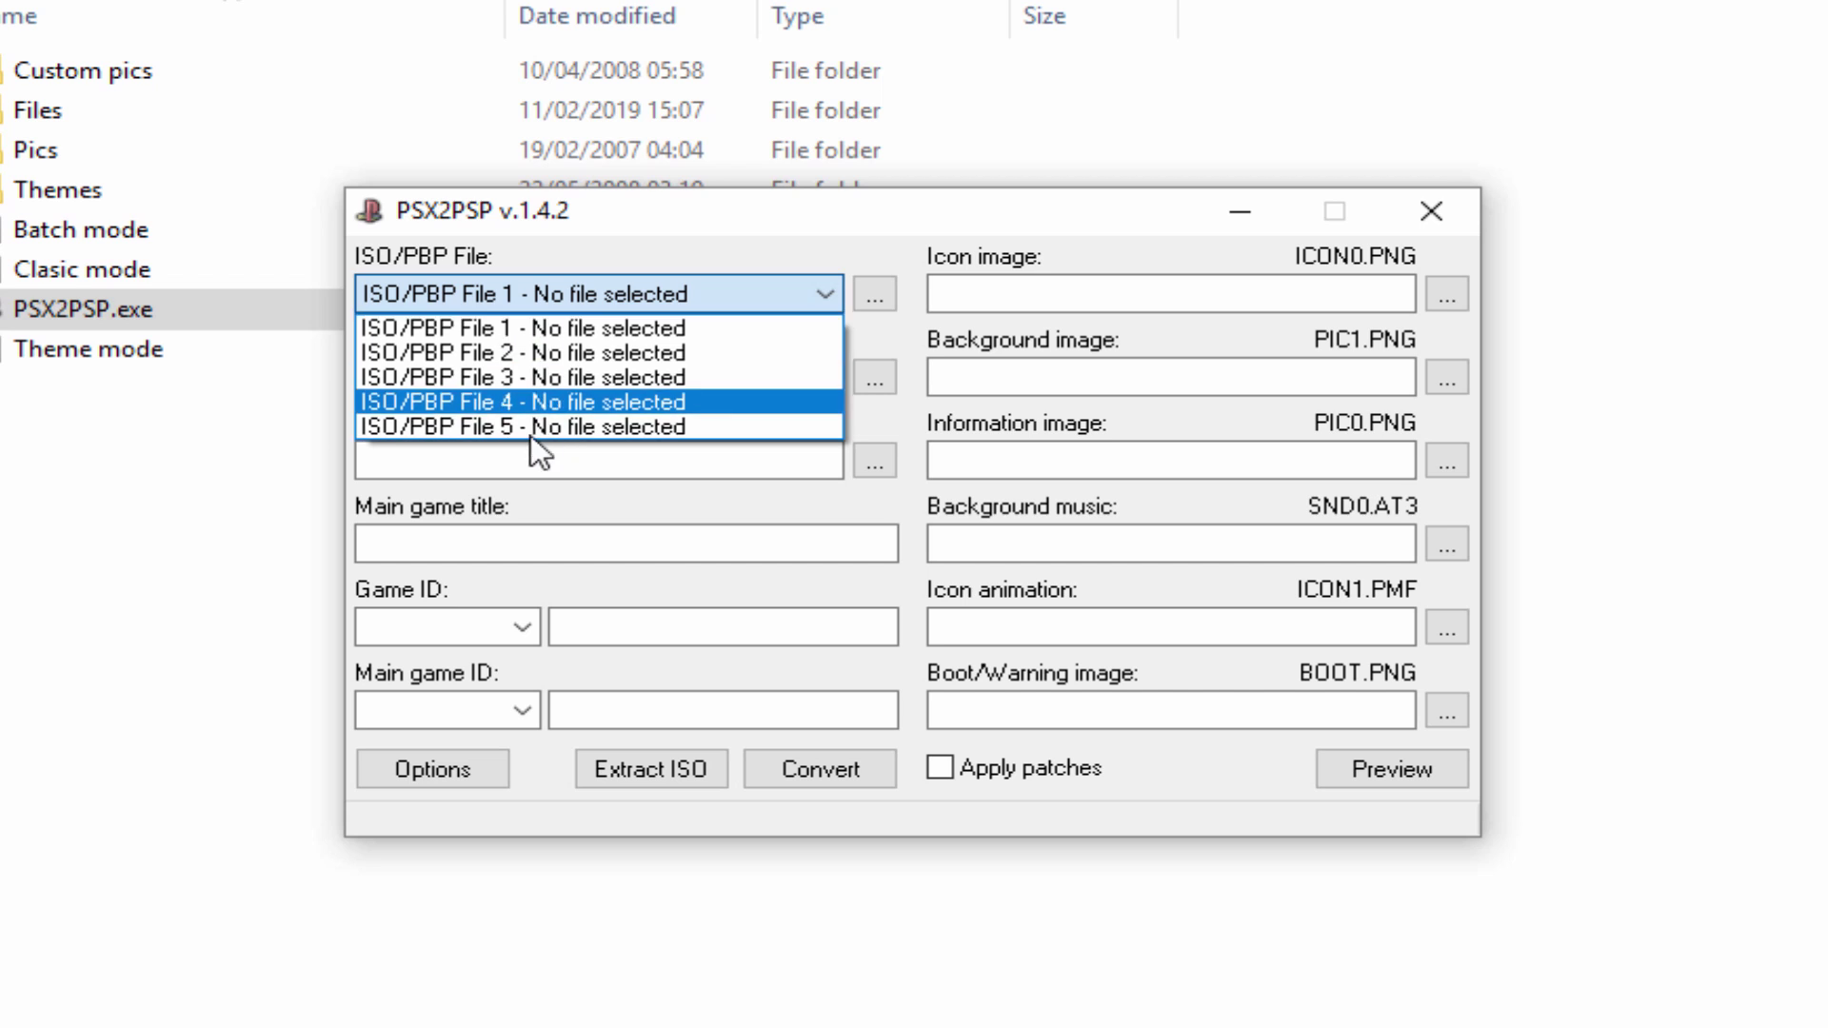
pyautogui.click(510, 353)
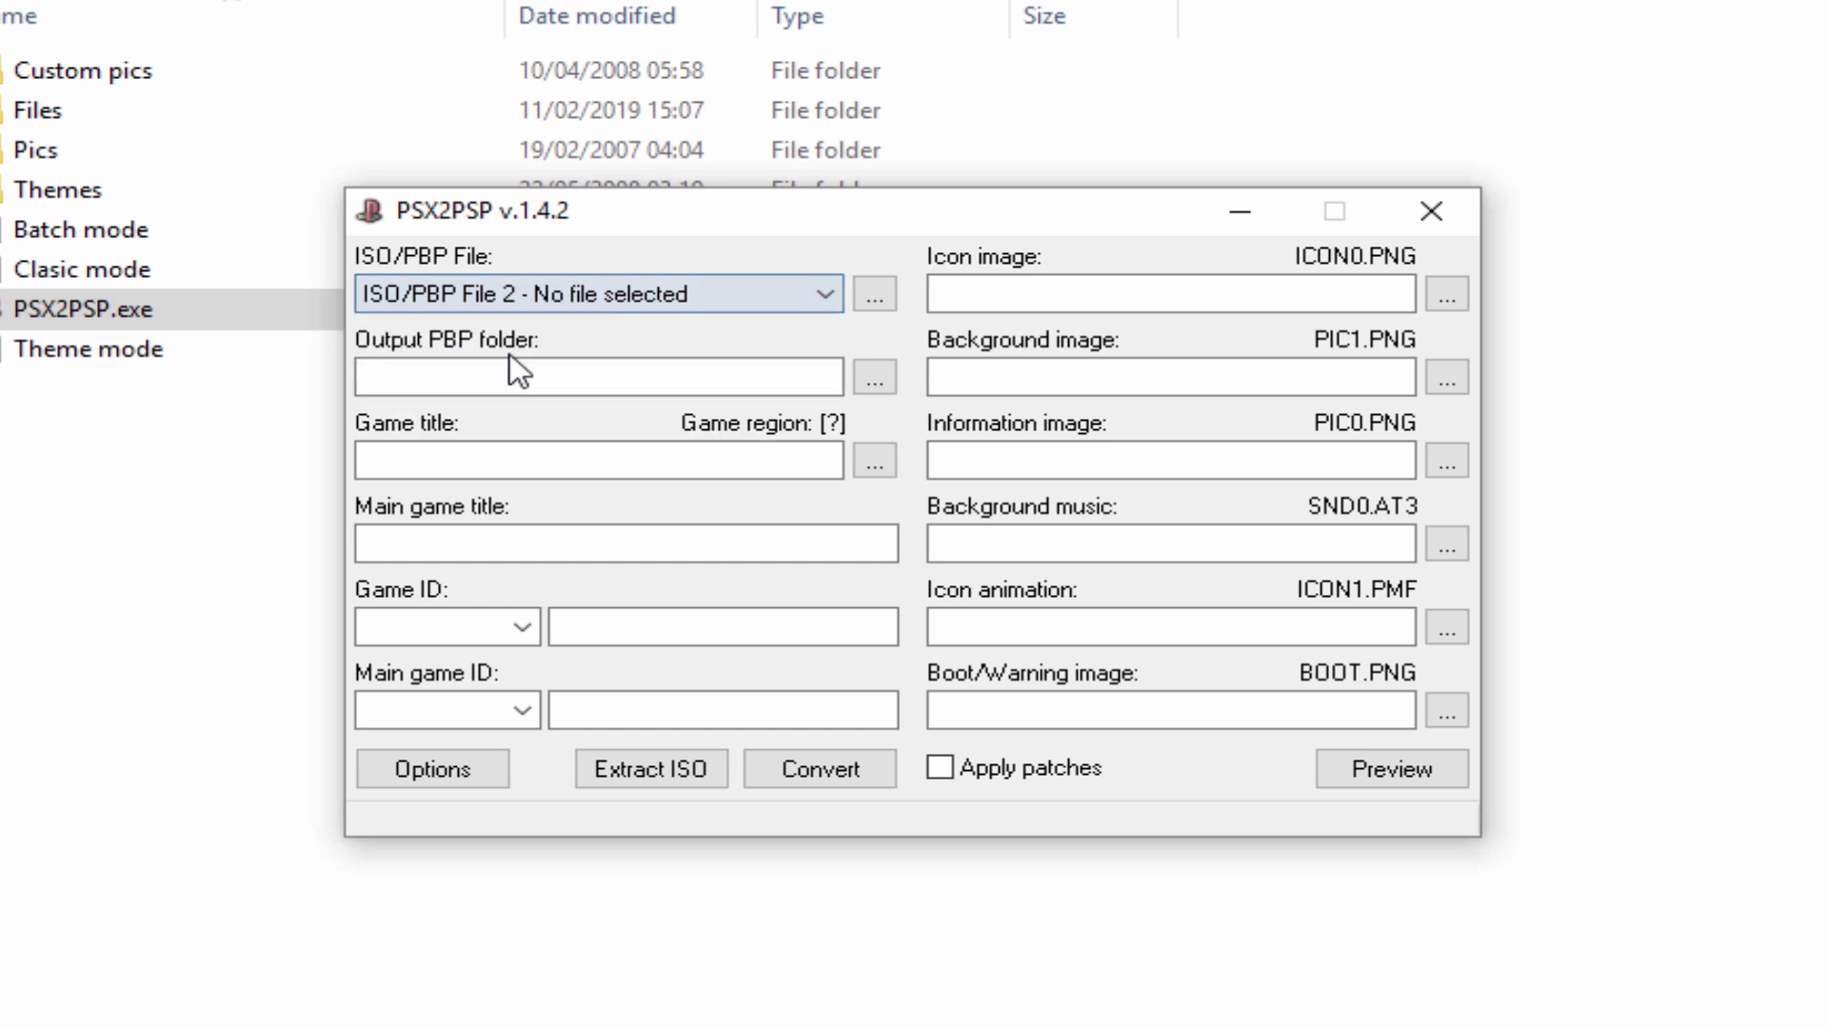
pyautogui.click(875, 303)
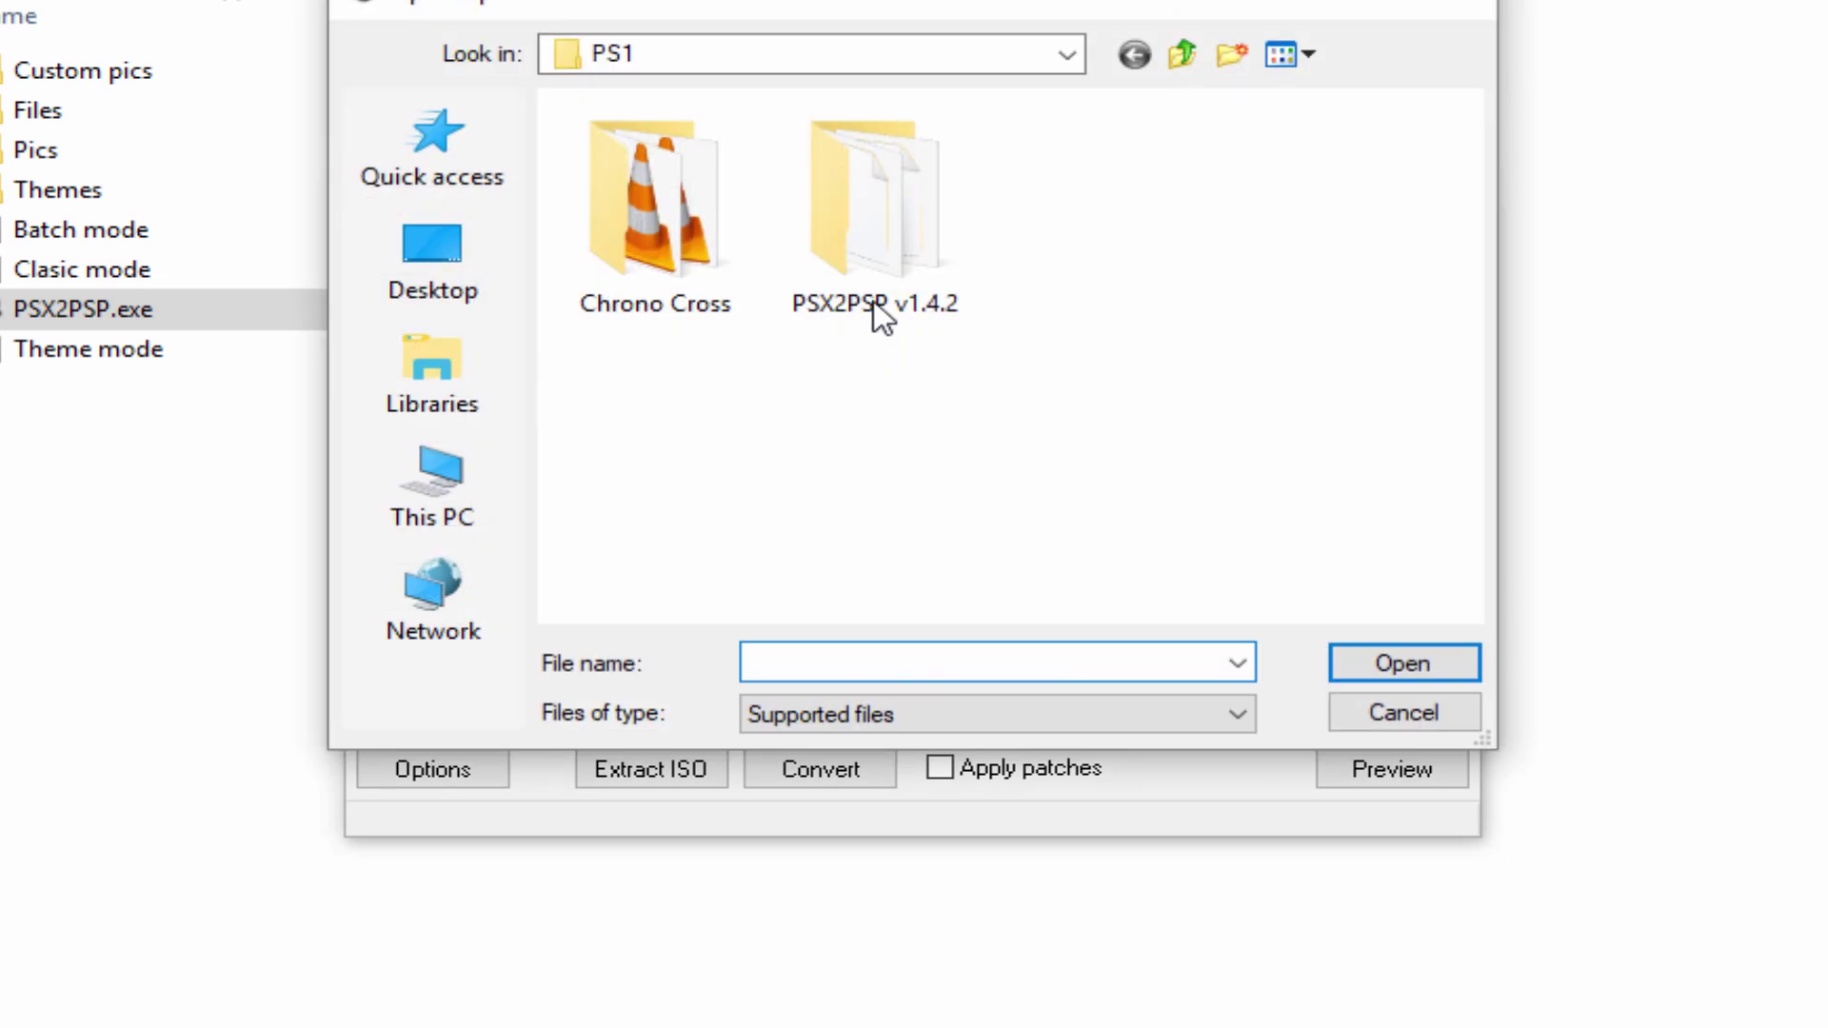
pyautogui.doubleClick(681, 255)
pyautogui.click(716, 196)
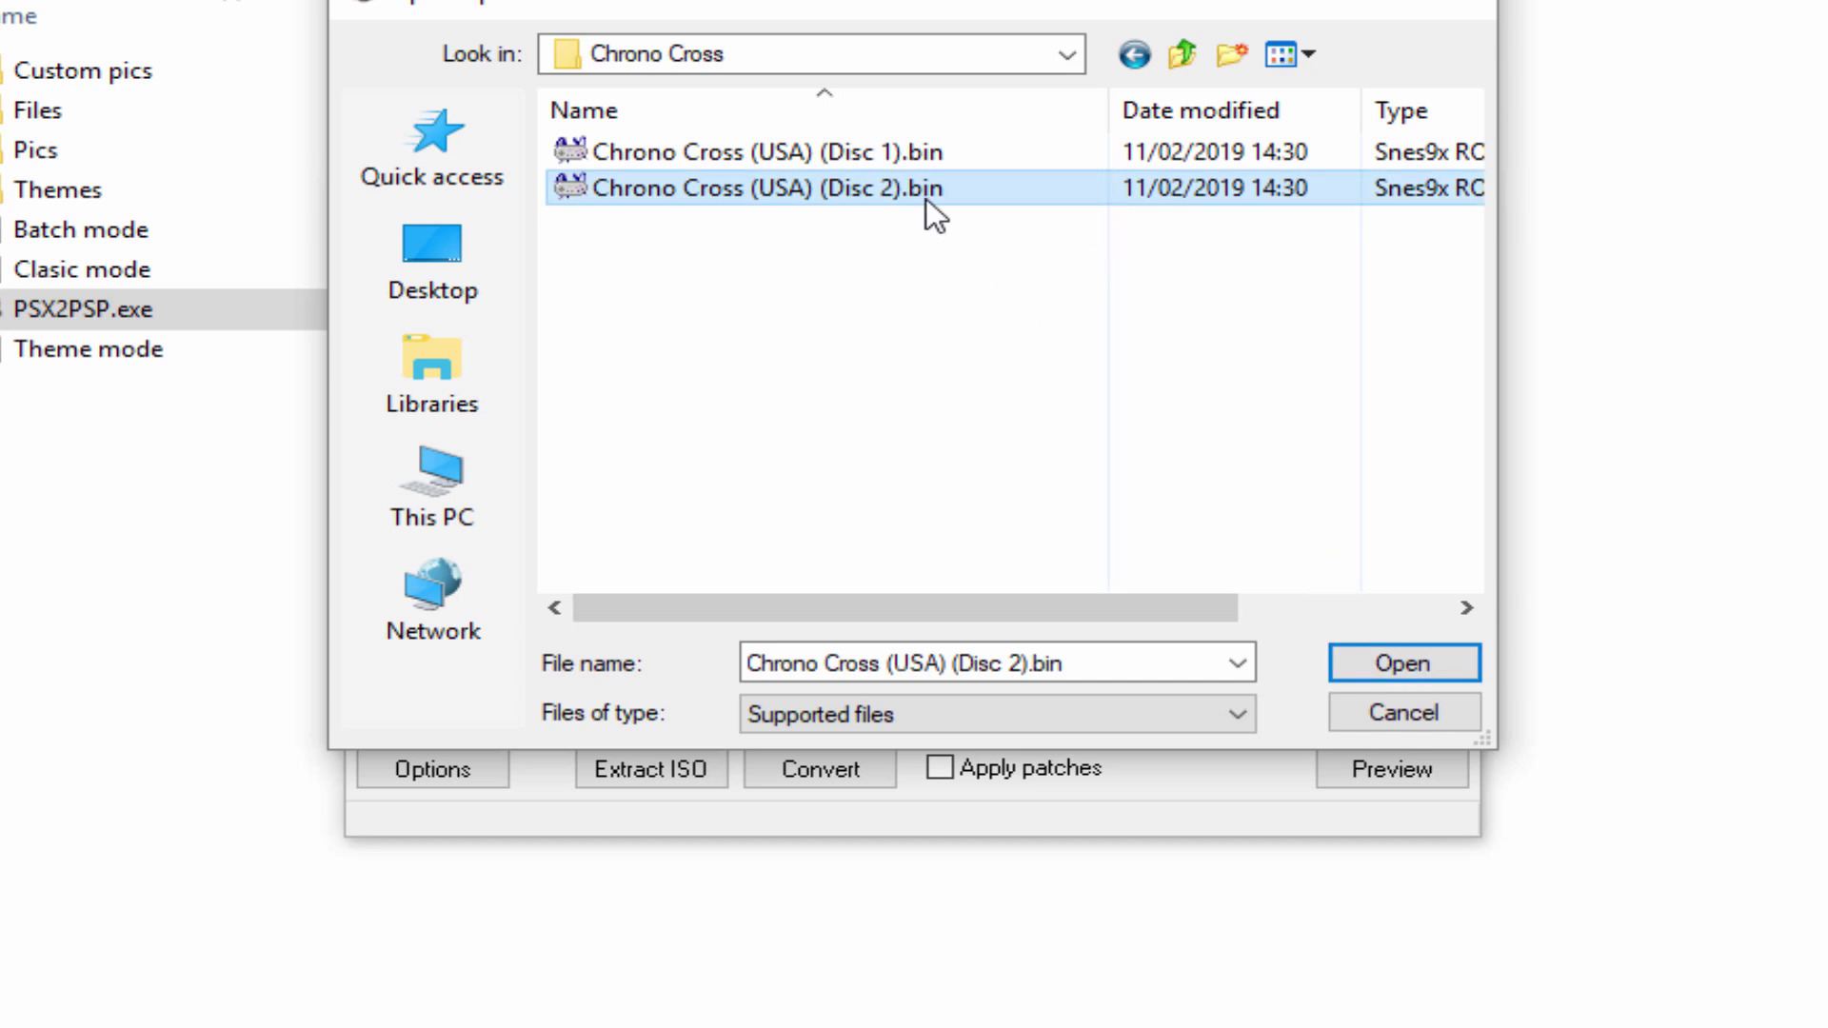
pyautogui.click(1368, 662)
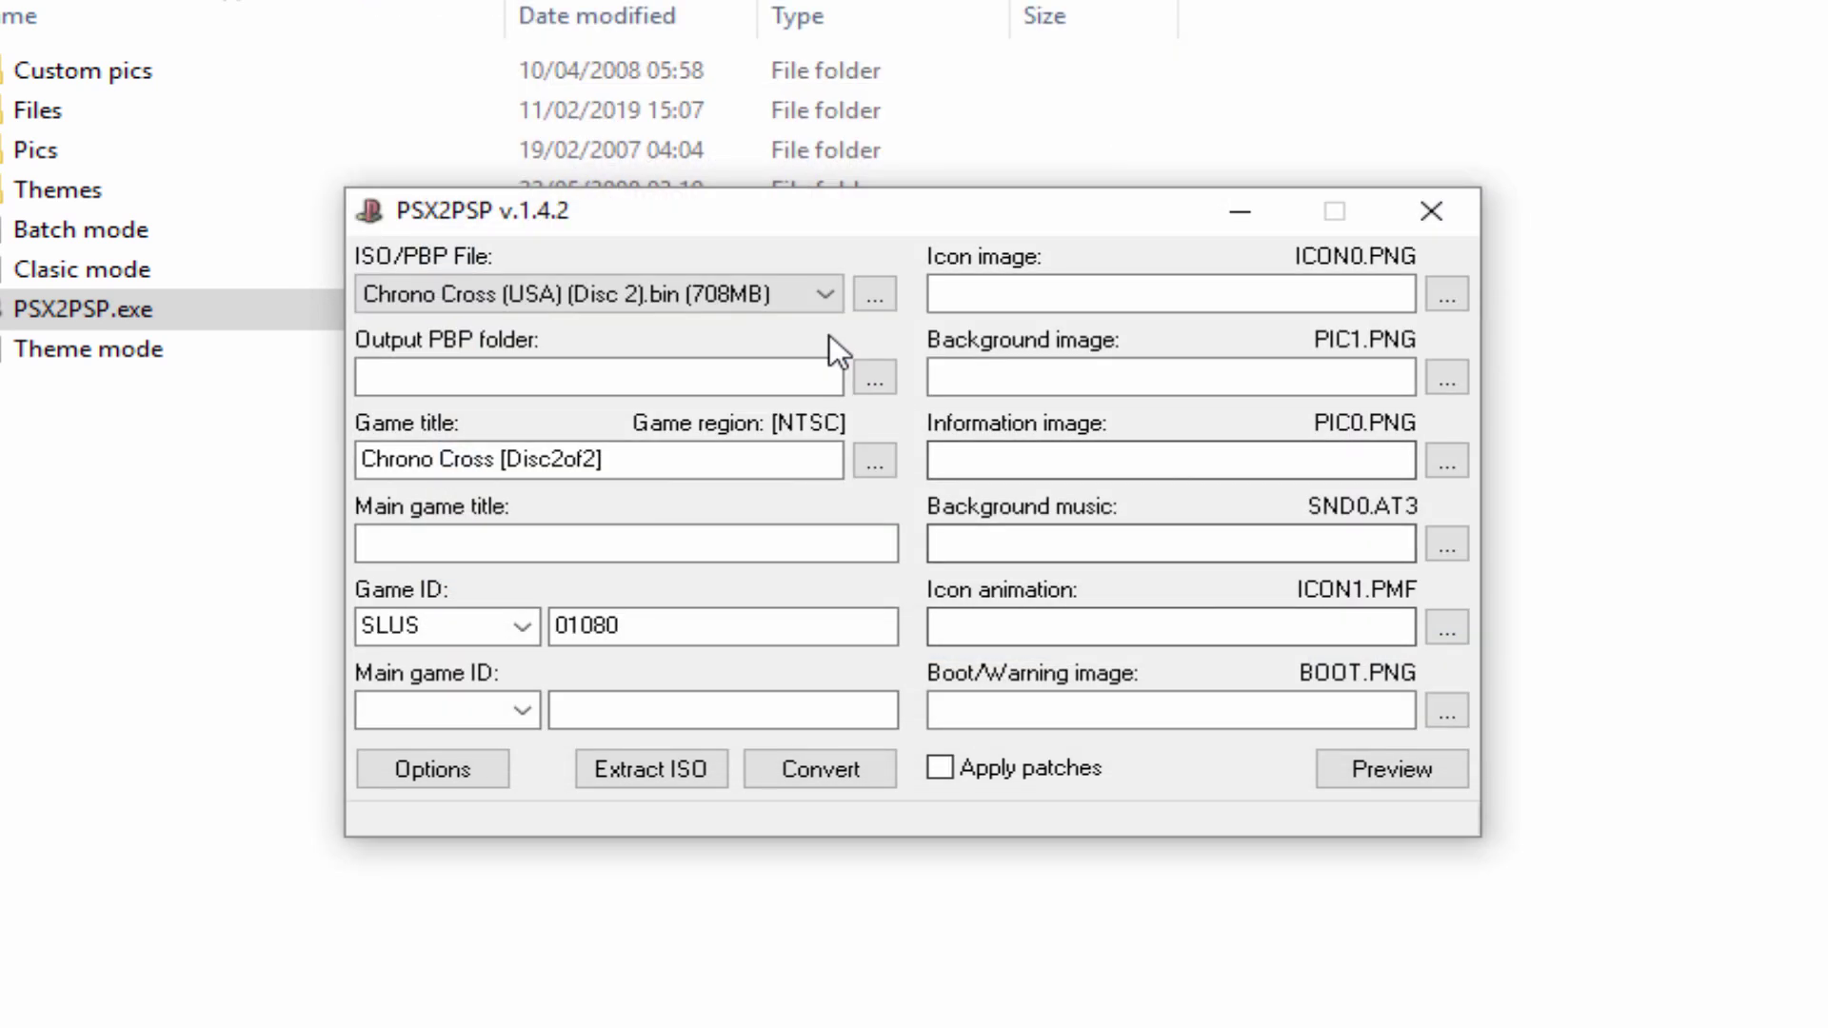
# - Load Chrono Cross (USA) (Disc 1).bin as ISO/PBP File 1
pyautogui.click(825, 294)
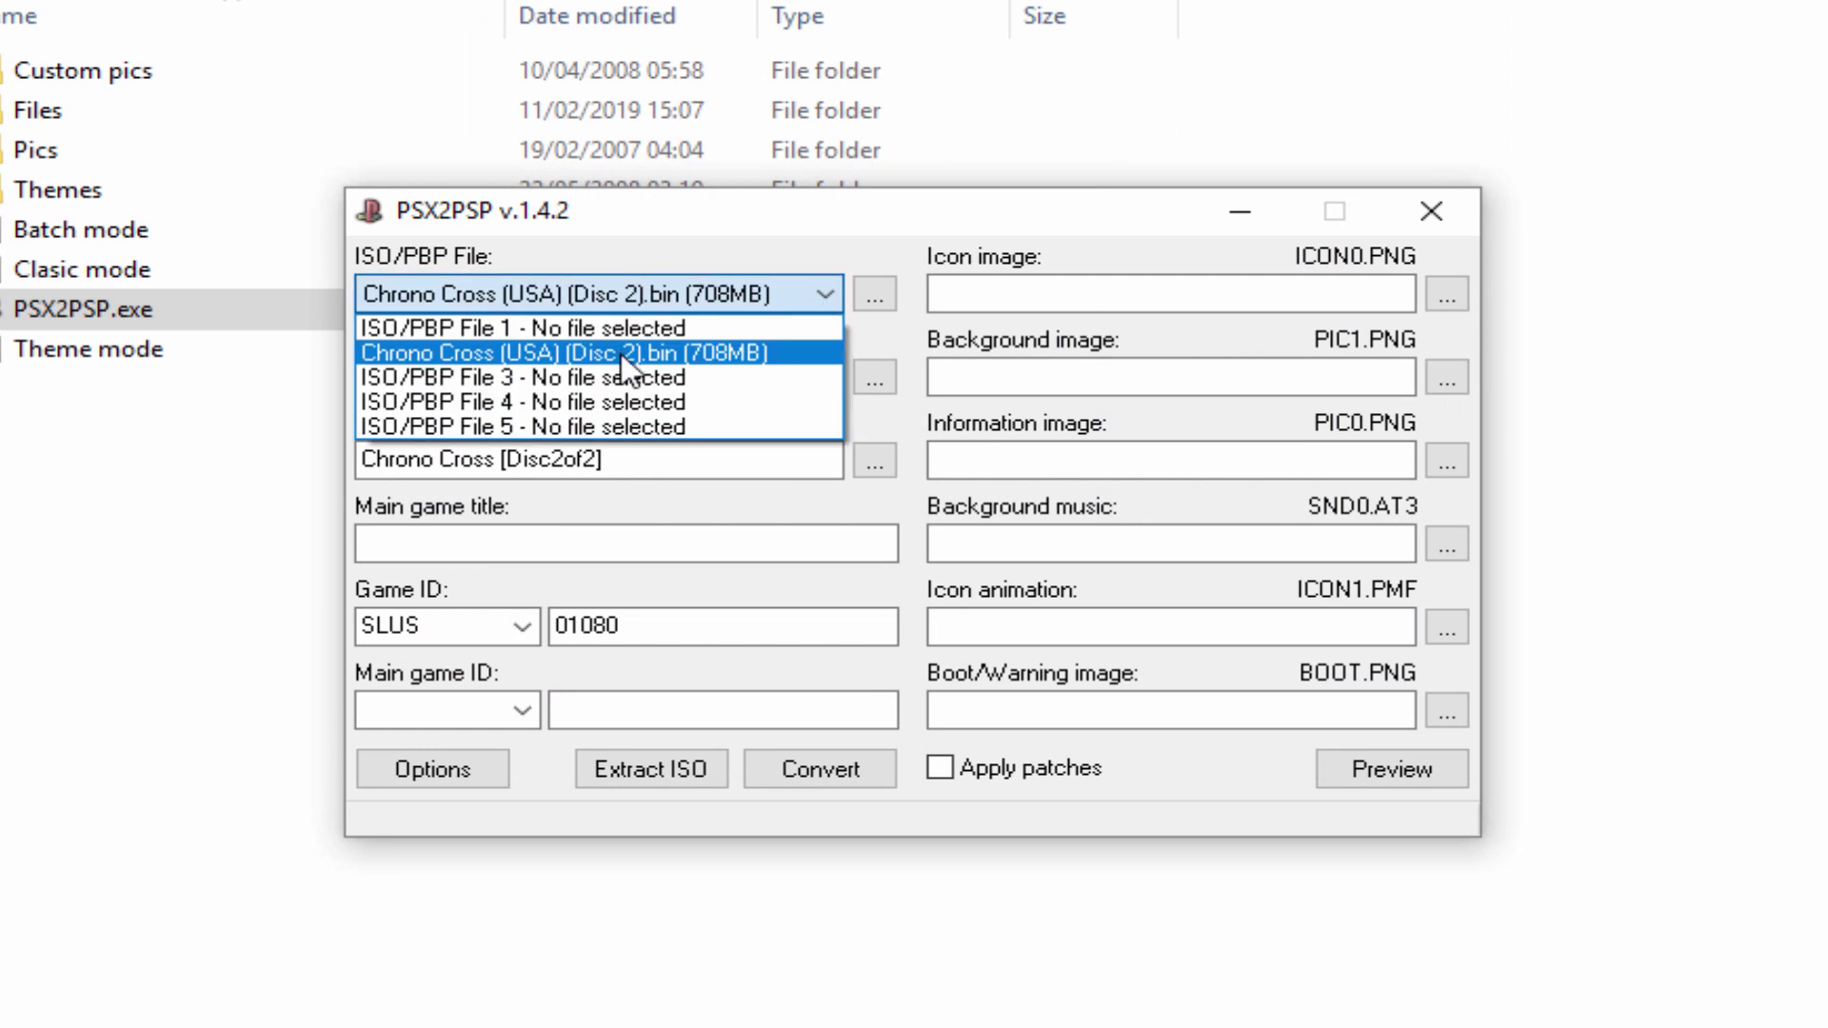
pyautogui.click(570, 328)
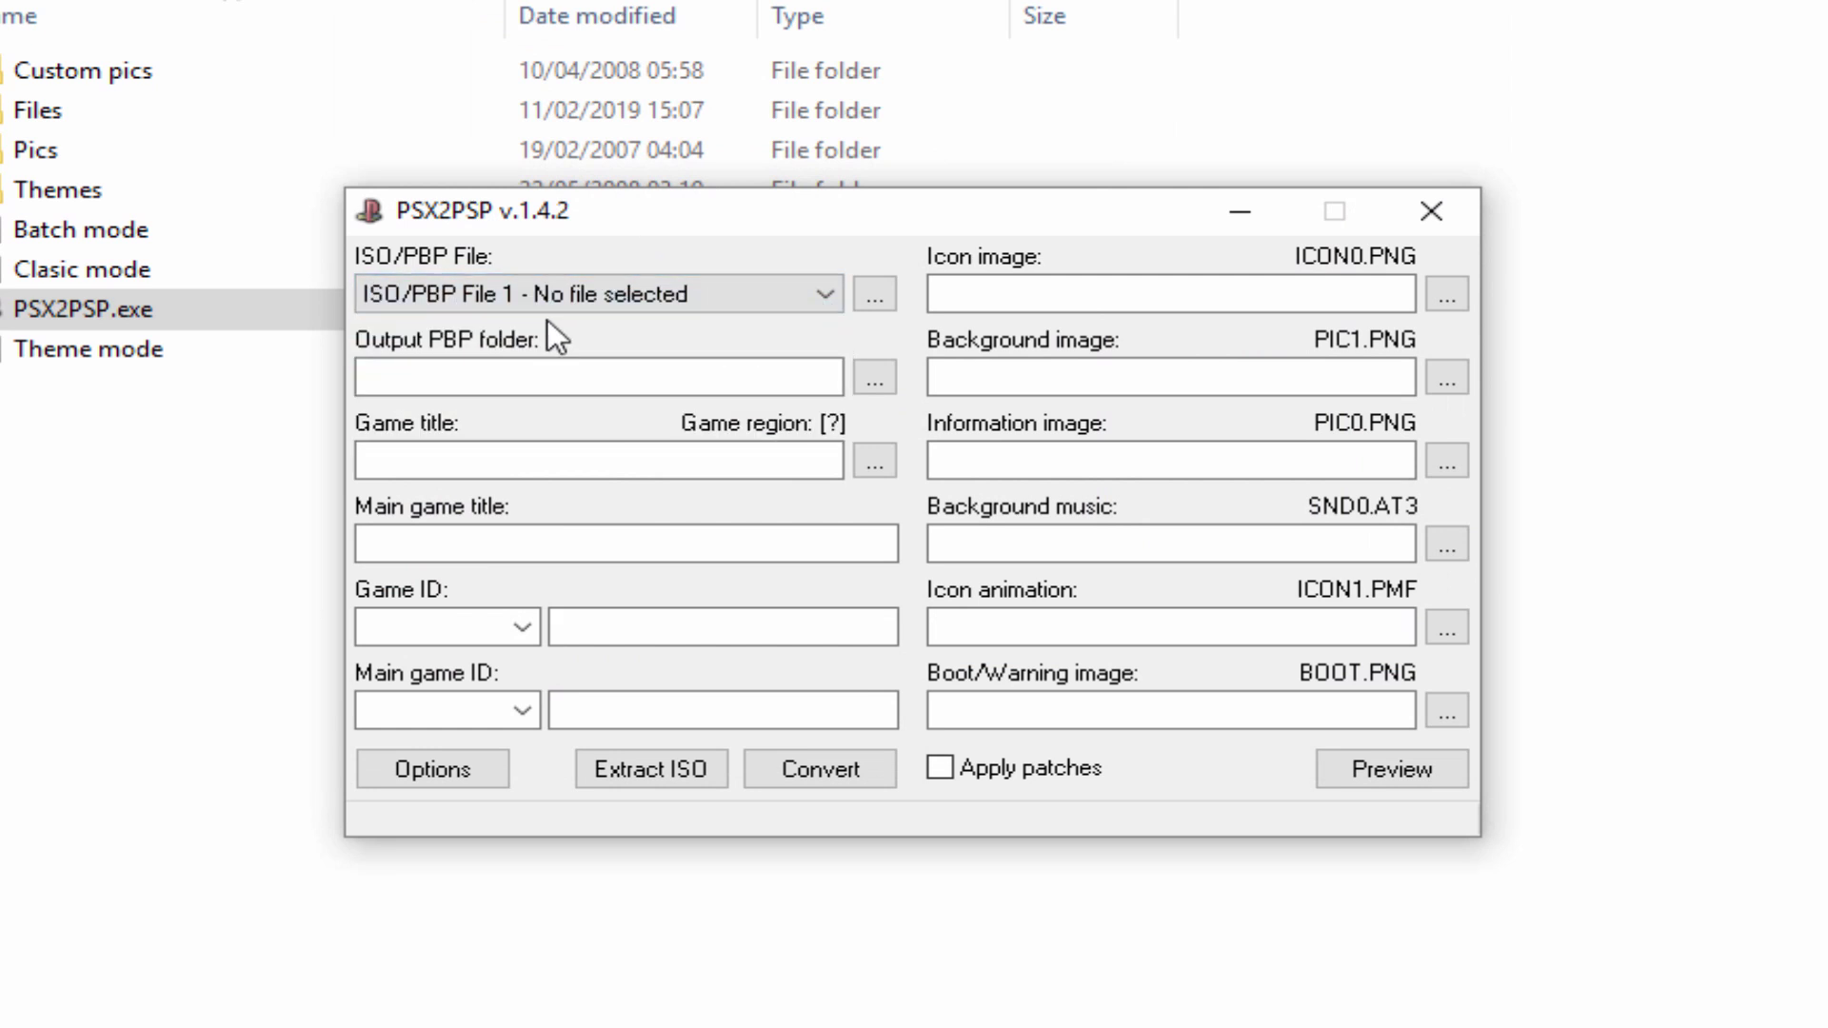
pyautogui.click(869, 297)
pyautogui.click(845, 156)
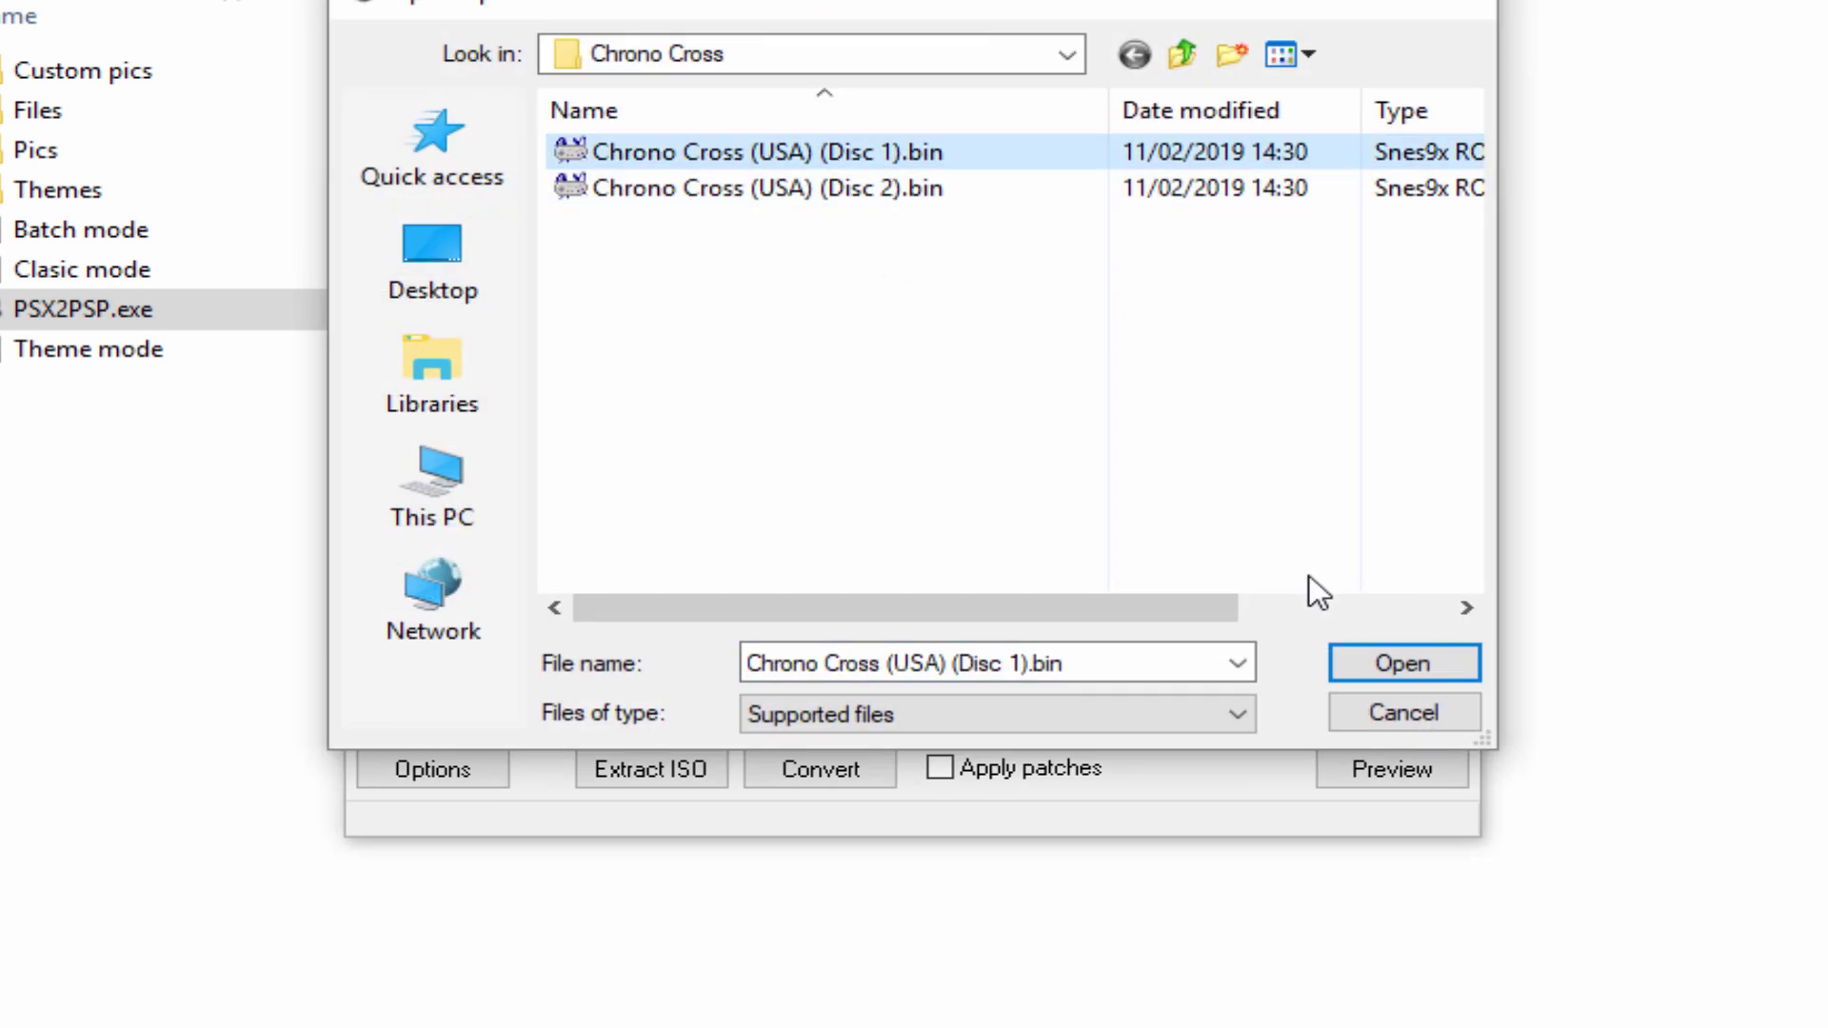
pyautogui.click(1359, 661)
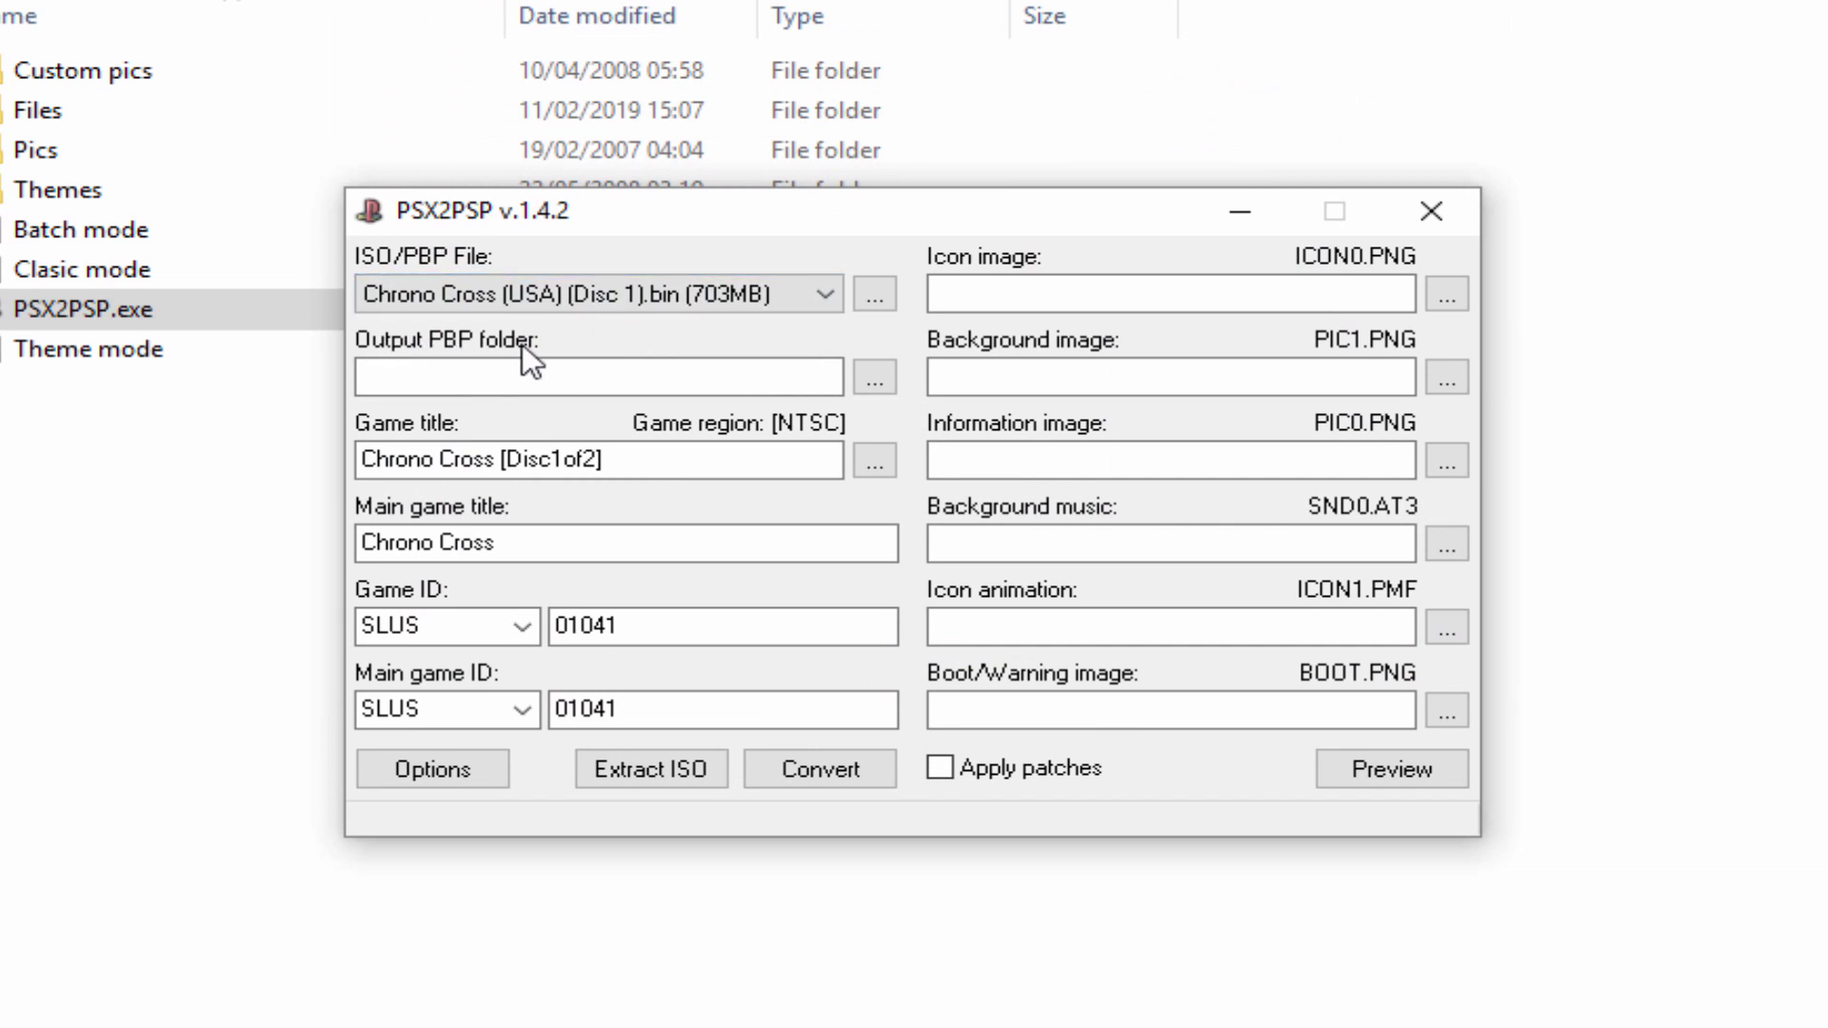
# - Set the output PBP folder to PS1\Chrono Cross and shorten the game title to Chrono Cross
pyautogui.click(876, 386)
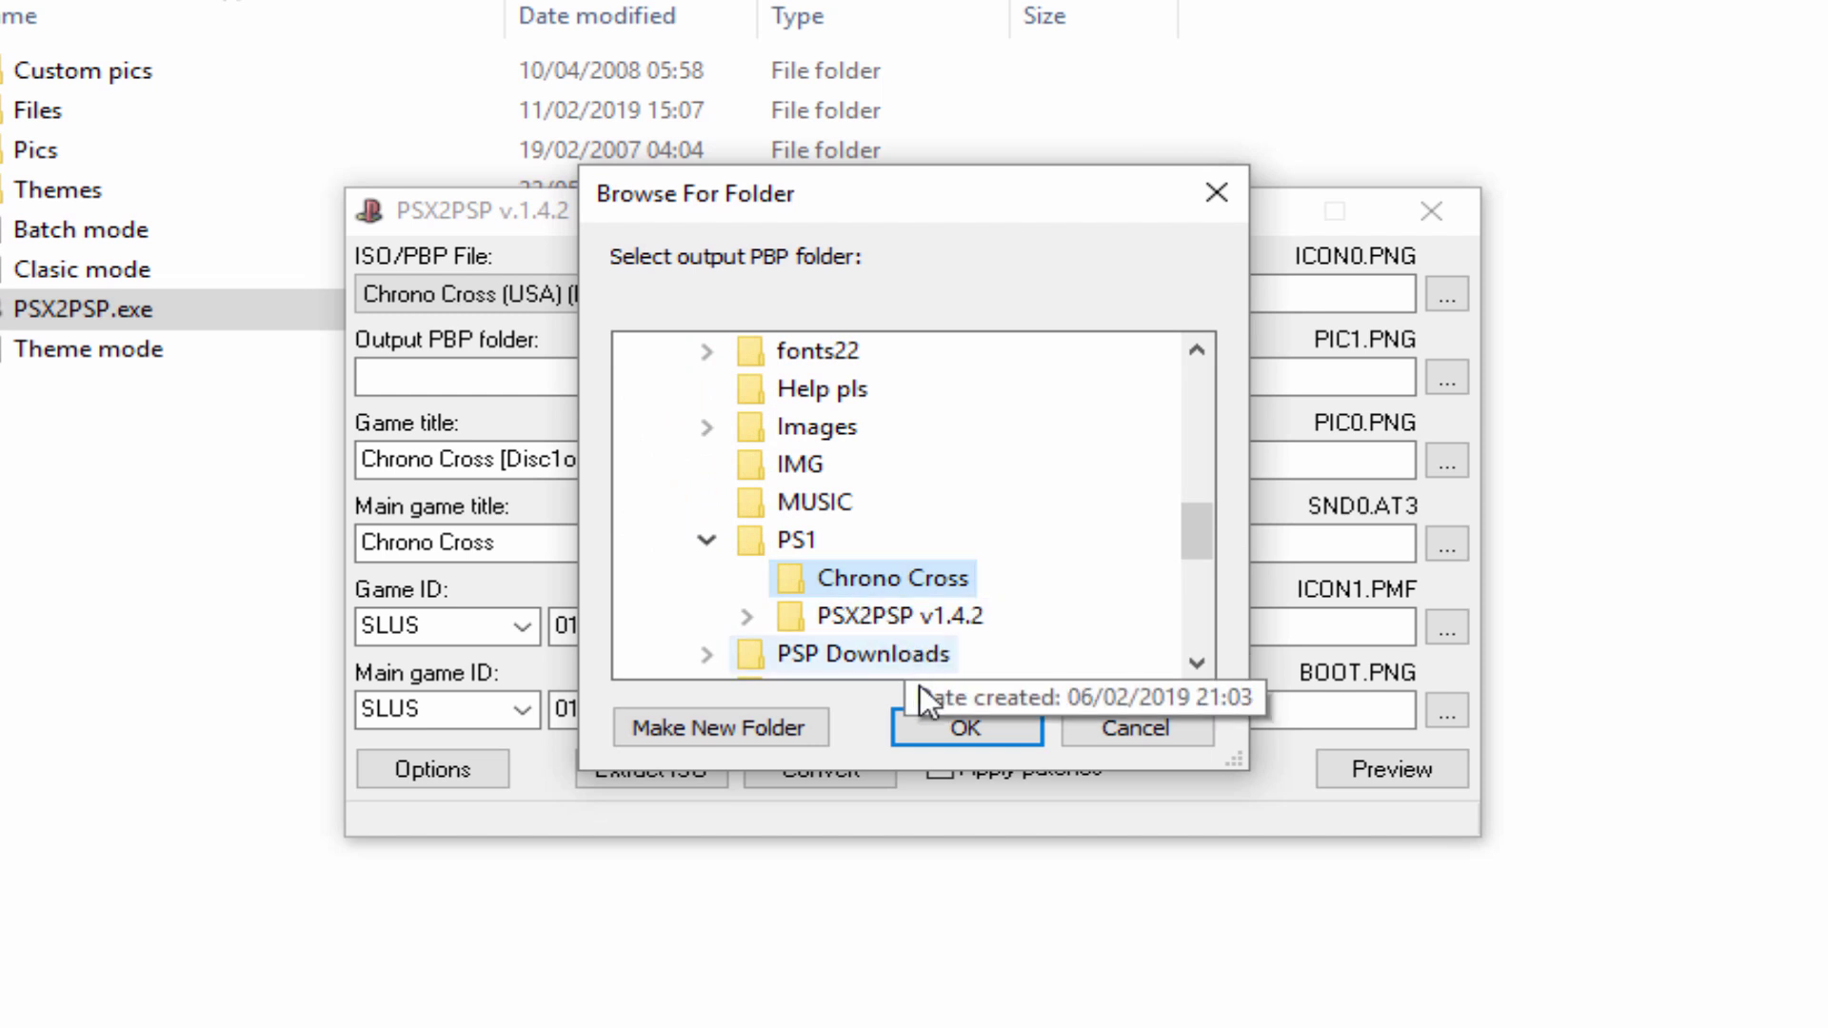
pyautogui.click(936, 733)
pyautogui.click(647, 466)
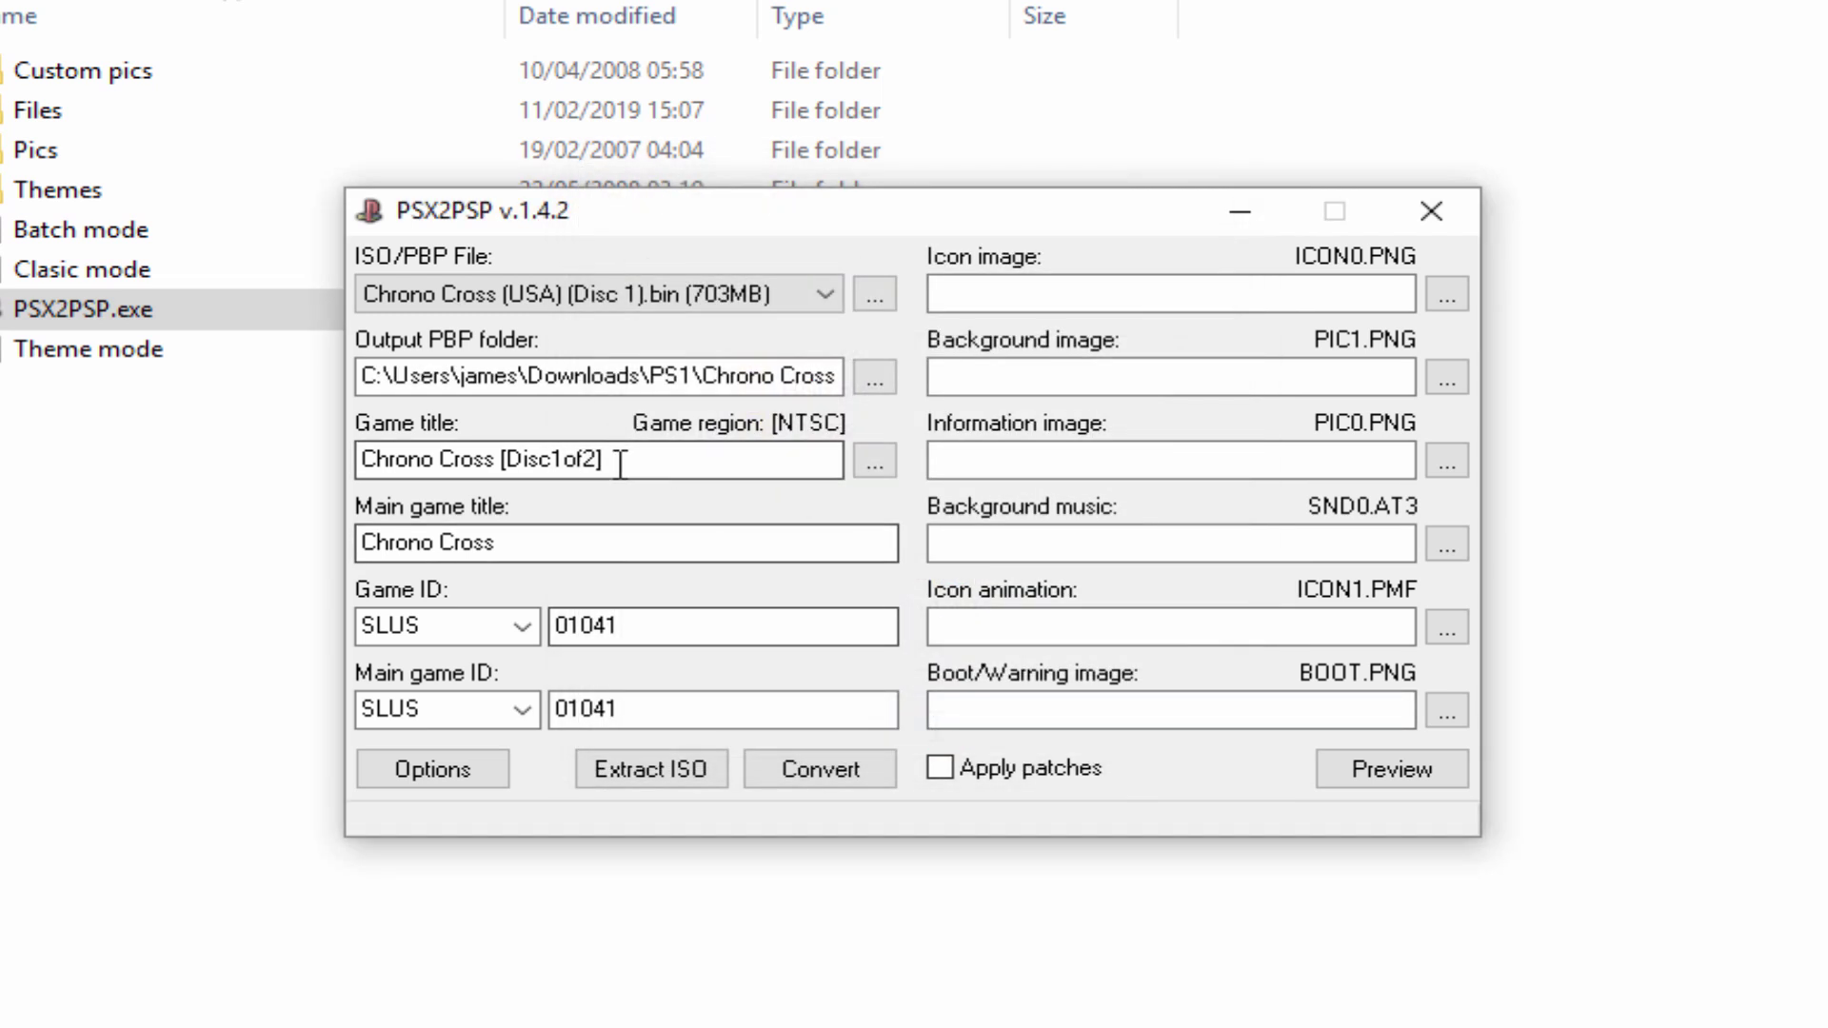
pyautogui.moveTo(600, 463); pyautogui.dragTo(494, 468)
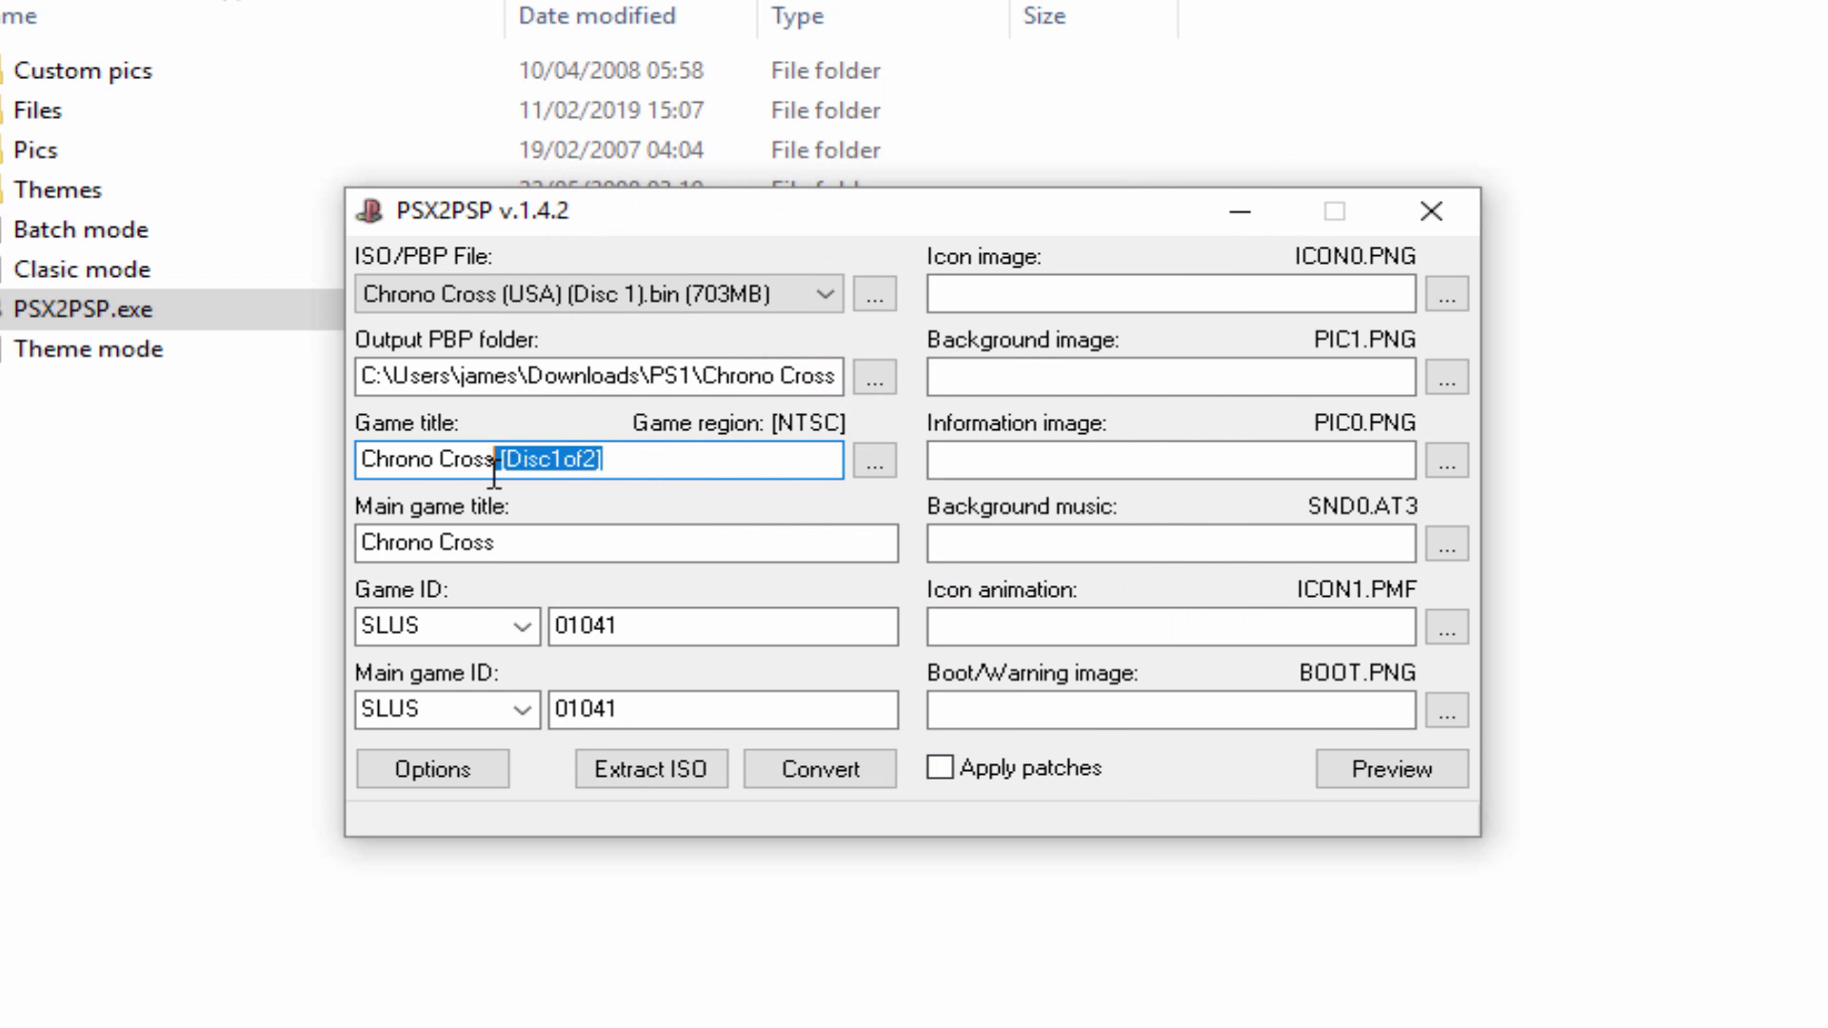
pyautogui.press('BackSpace')
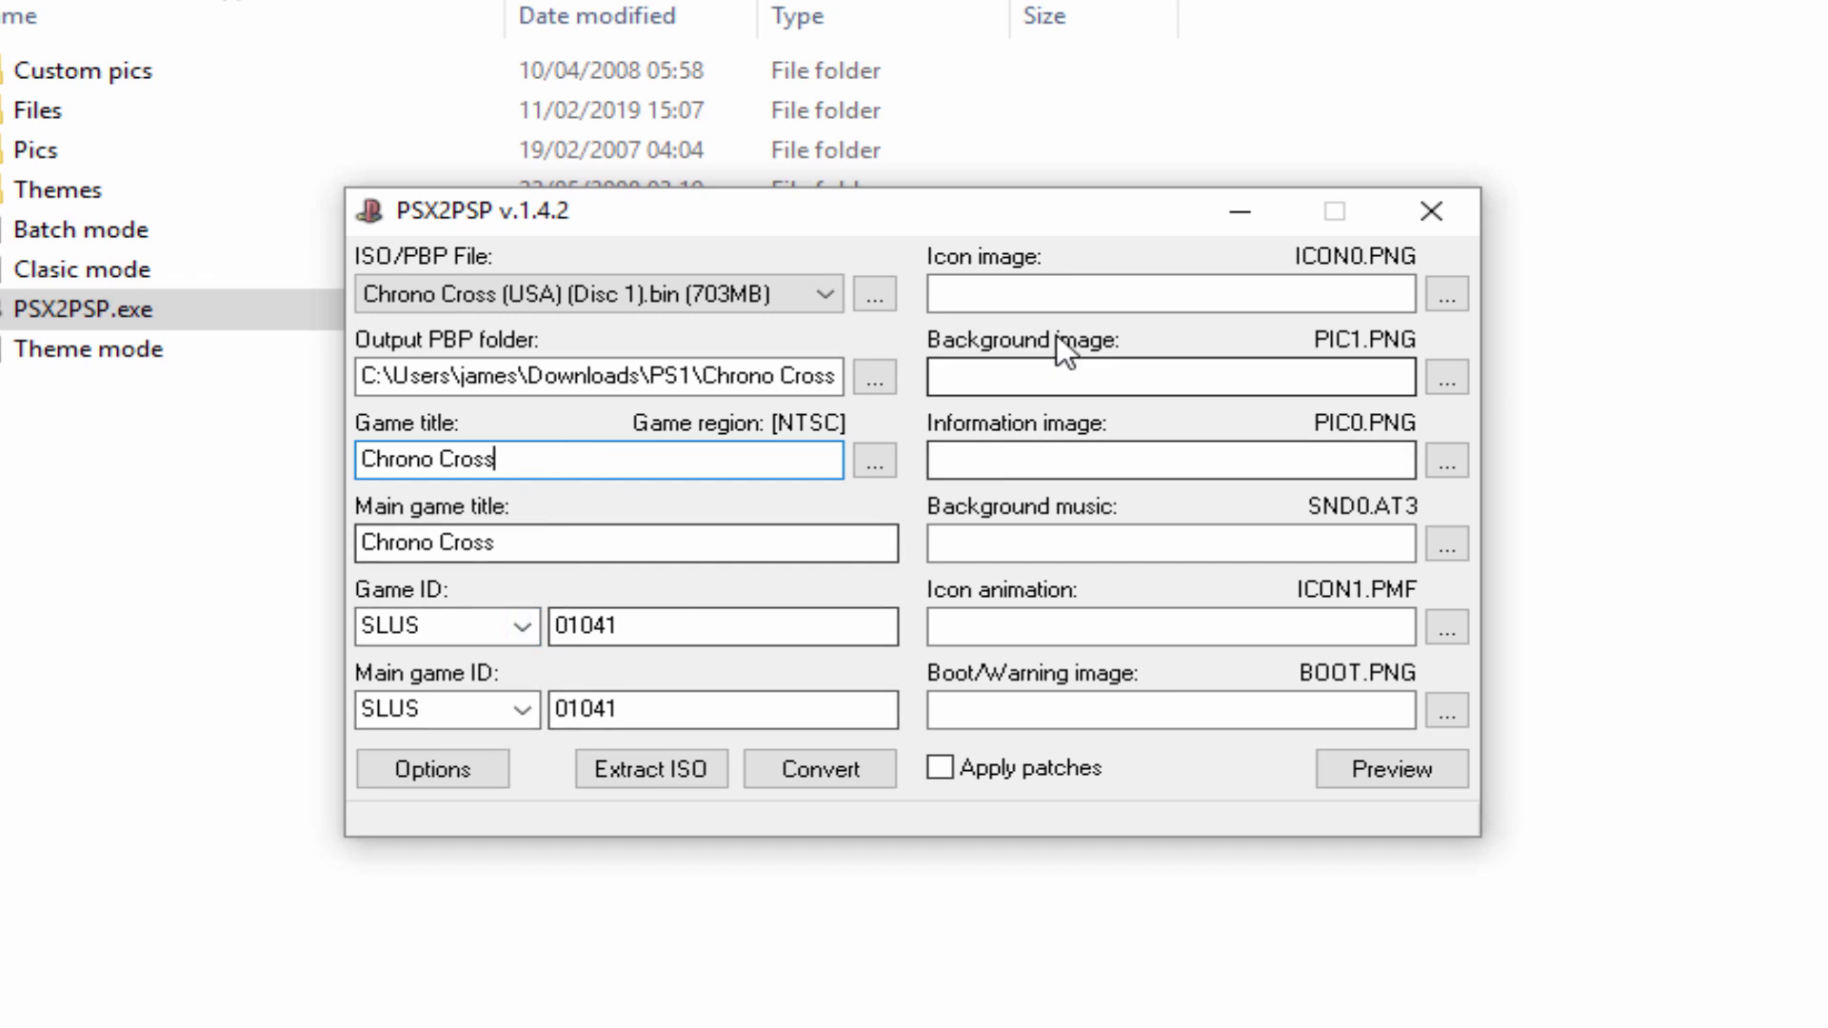
# - Set Cover.png from the PS1 folder as the icon image
pyautogui.click(1439, 295)
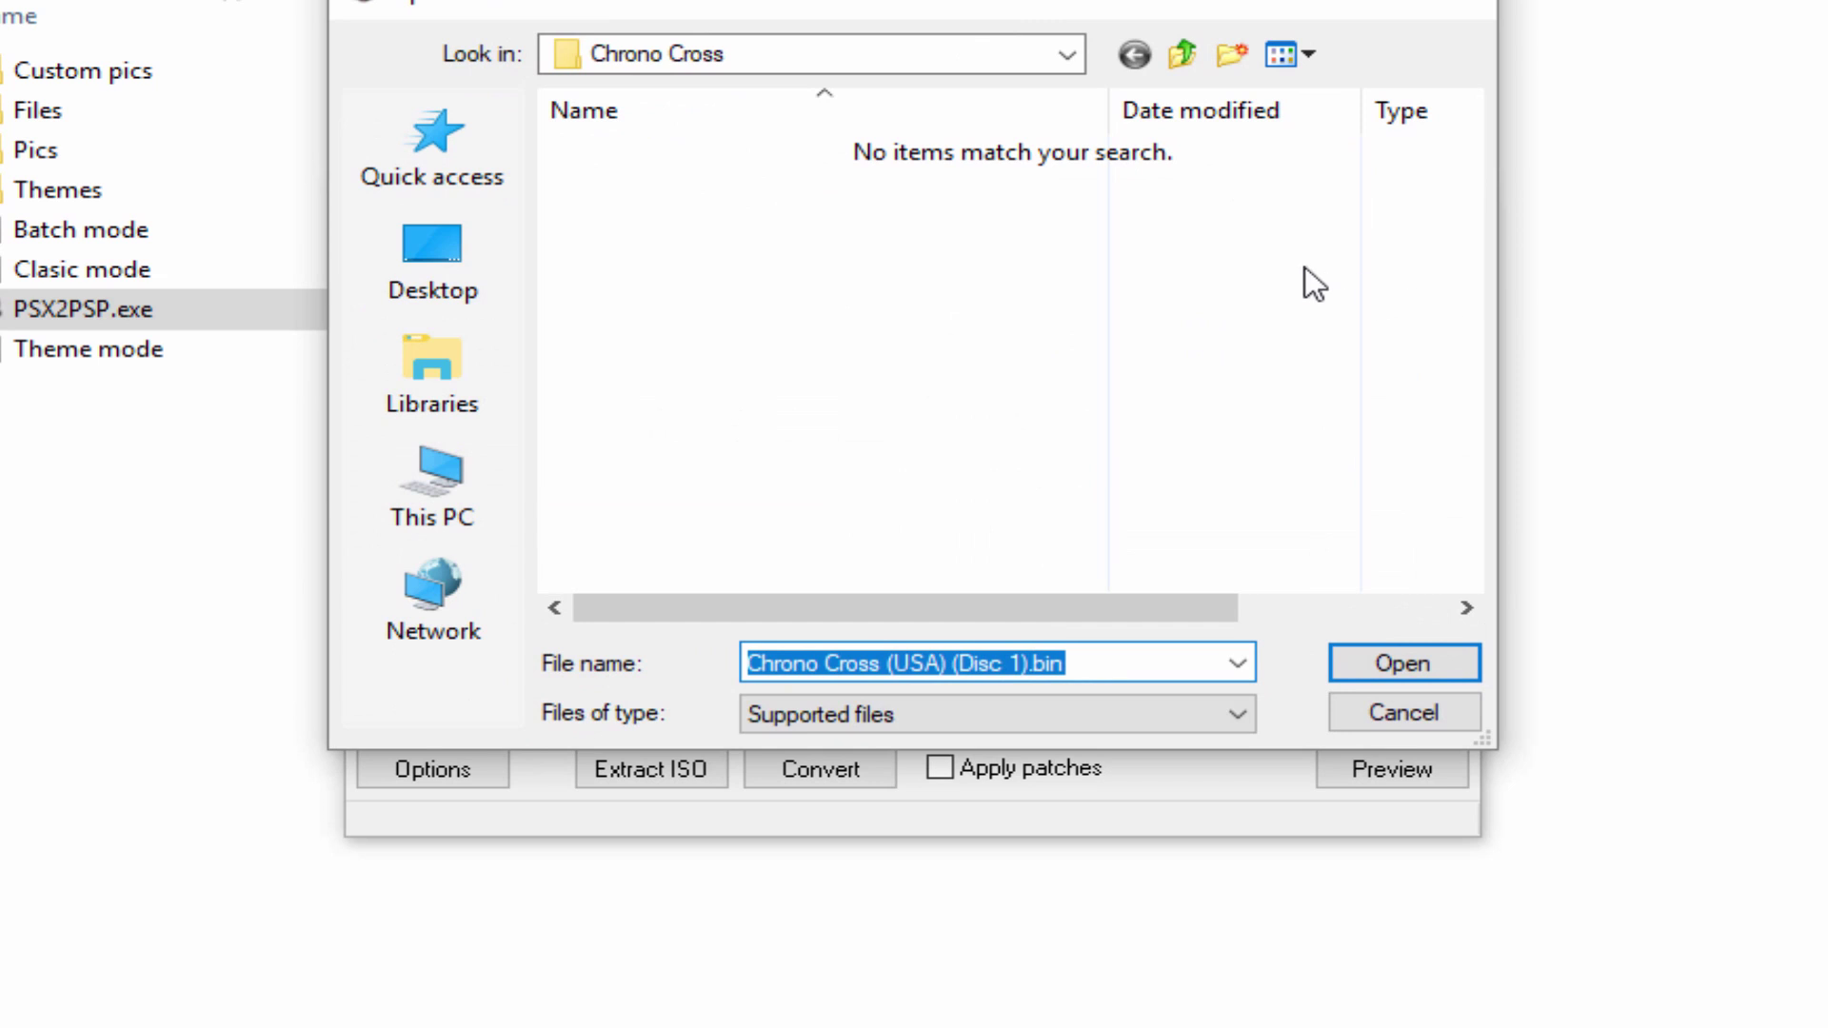
pyautogui.click(1074, 54)
pyautogui.click(672, 331)
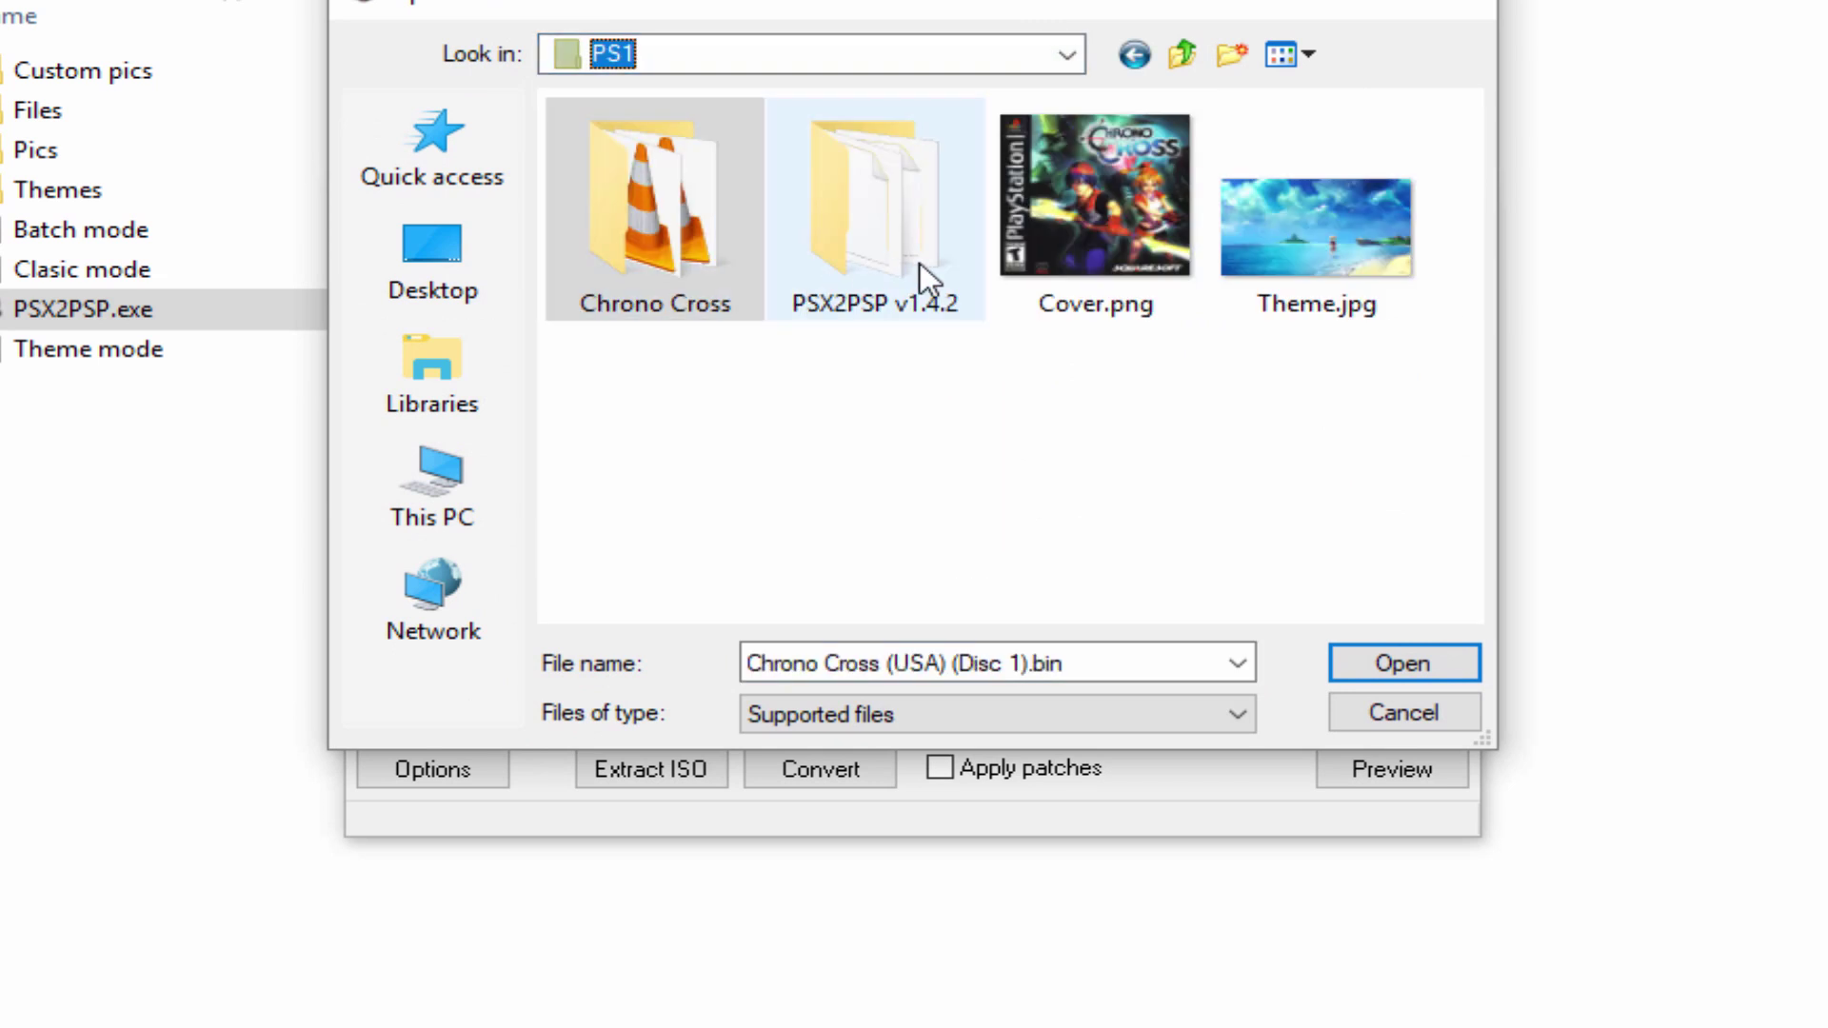
pyautogui.click(1125, 276)
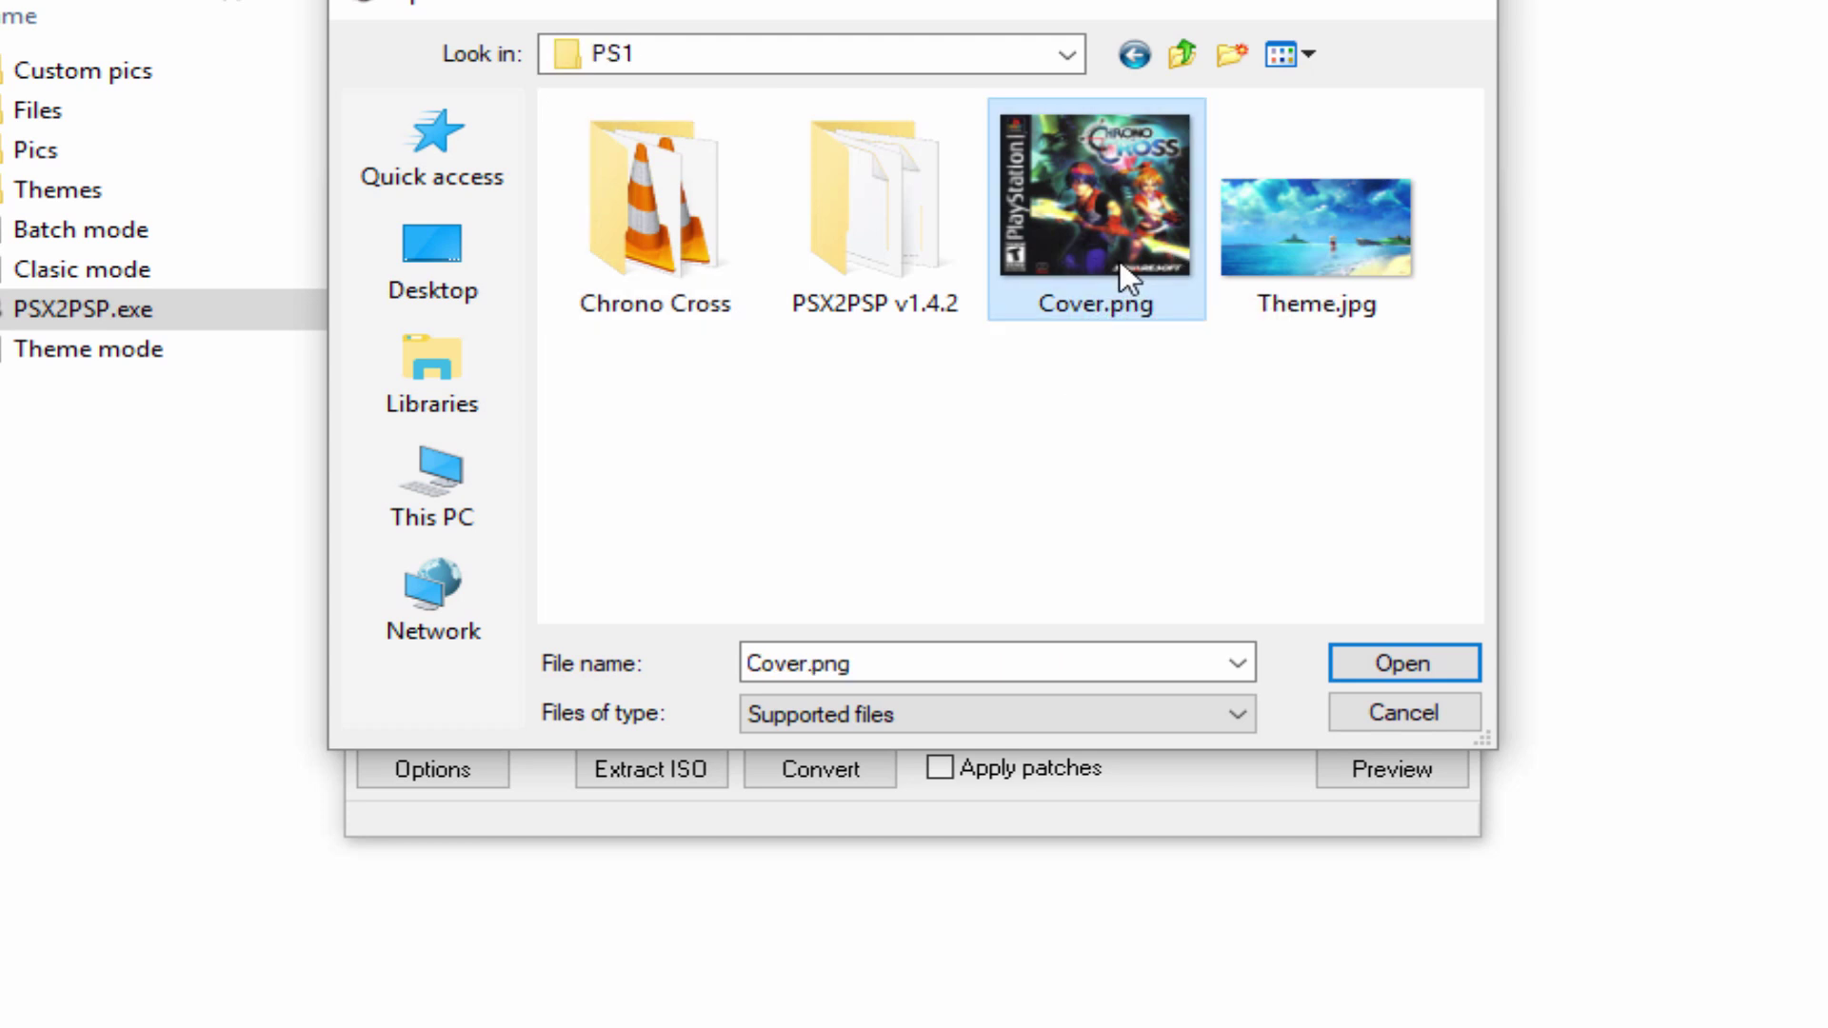
pyautogui.click(1386, 656)
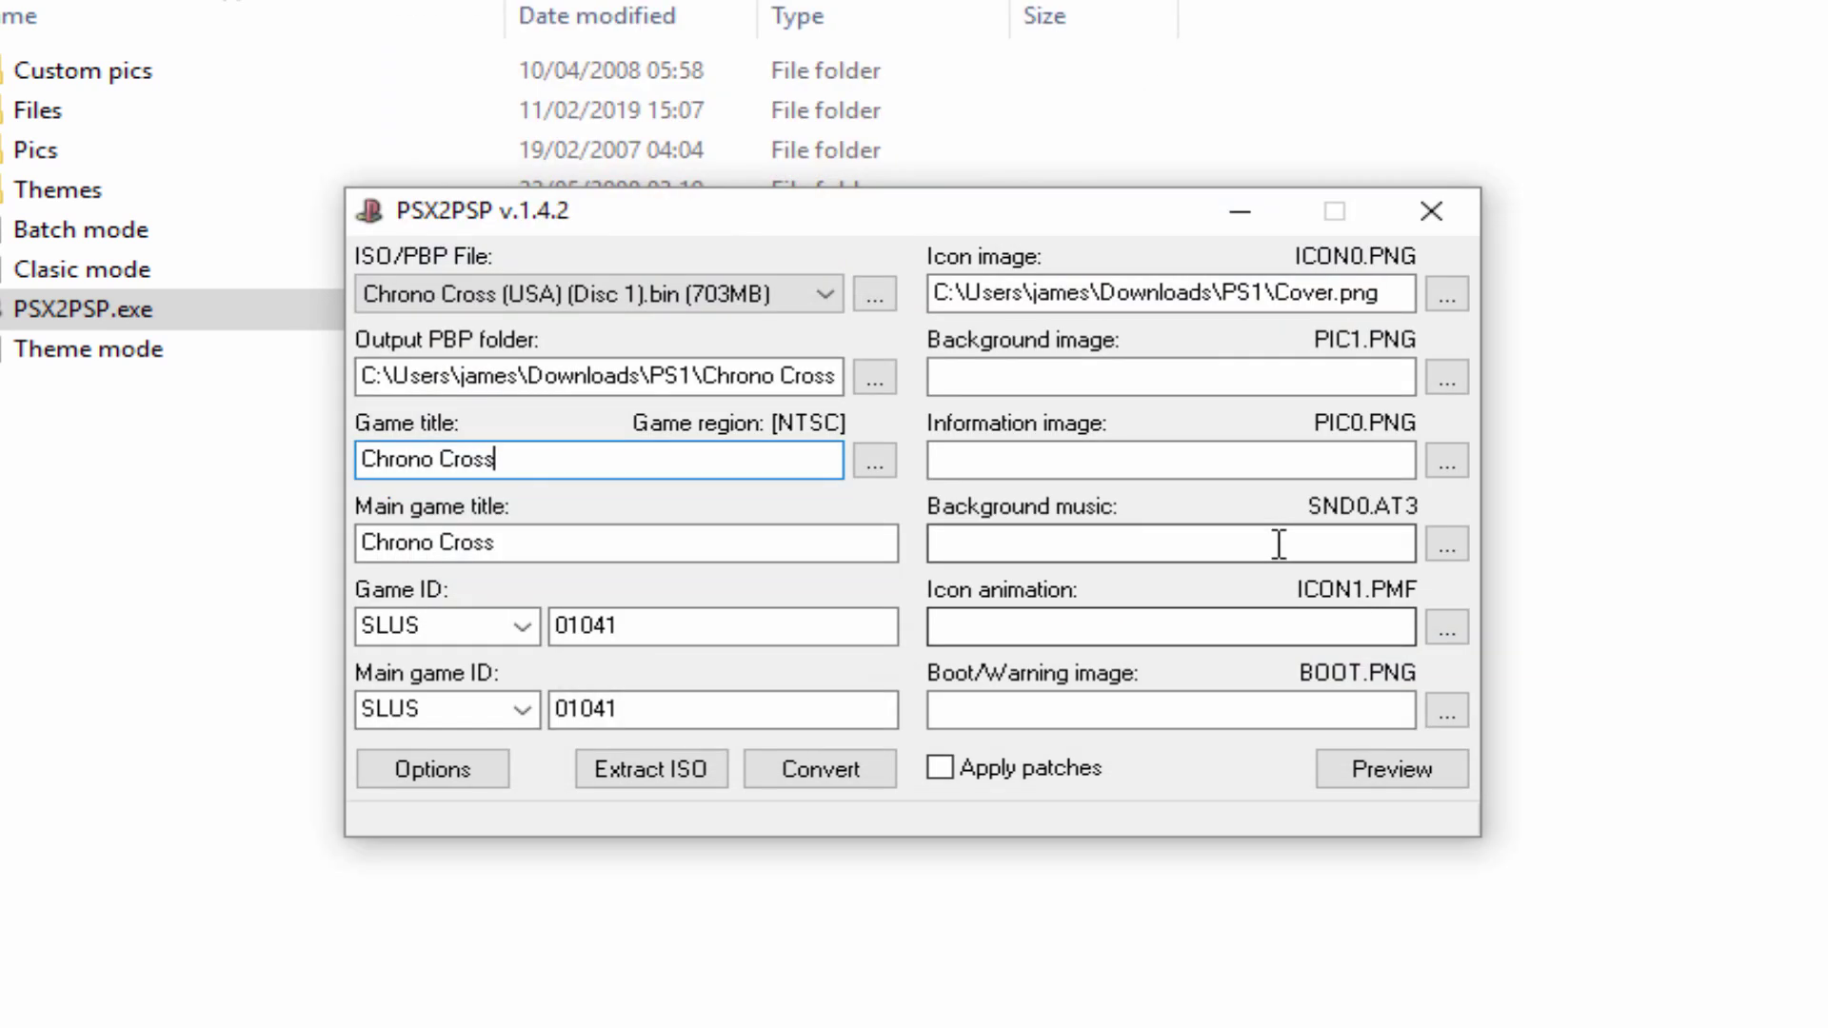
# - Set Theme.jpg from the PS1 folder as the background image, leaving the information image and background music empty
pyautogui.click(1309, 369)
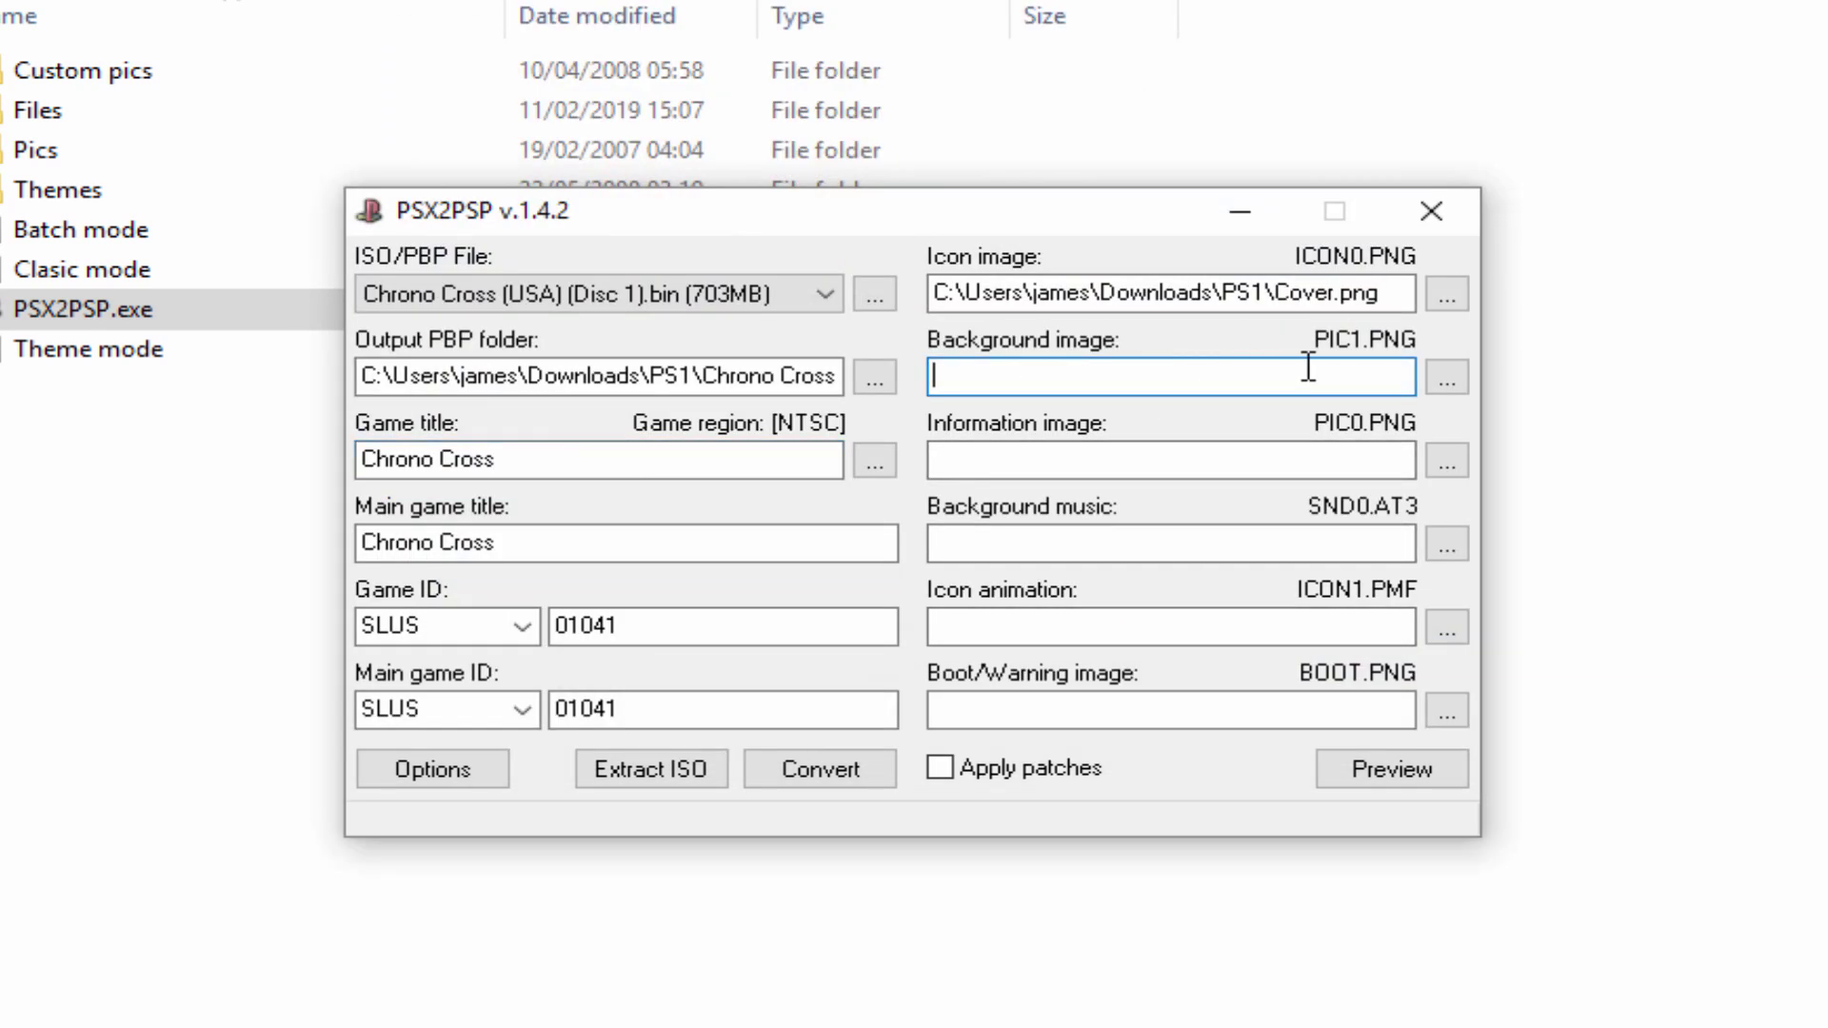
pyautogui.click(1449, 379)
pyautogui.click(1364, 309)
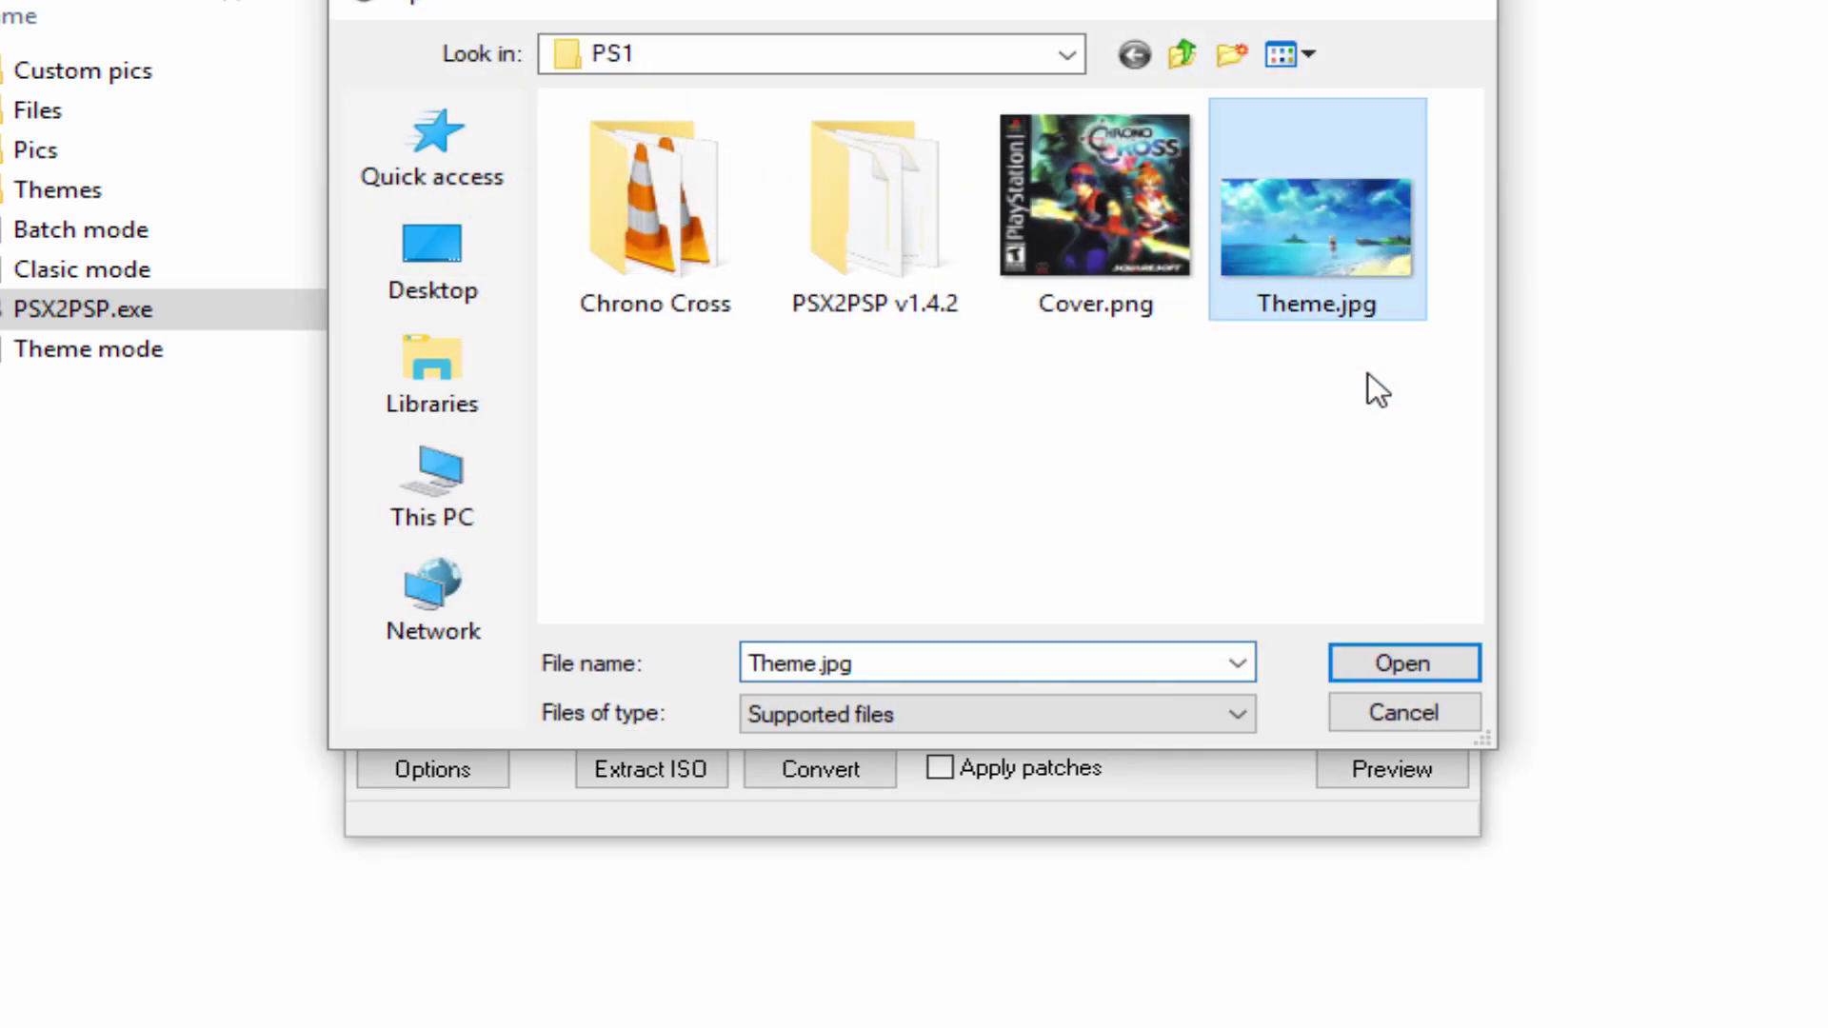
pyautogui.click(1426, 661)
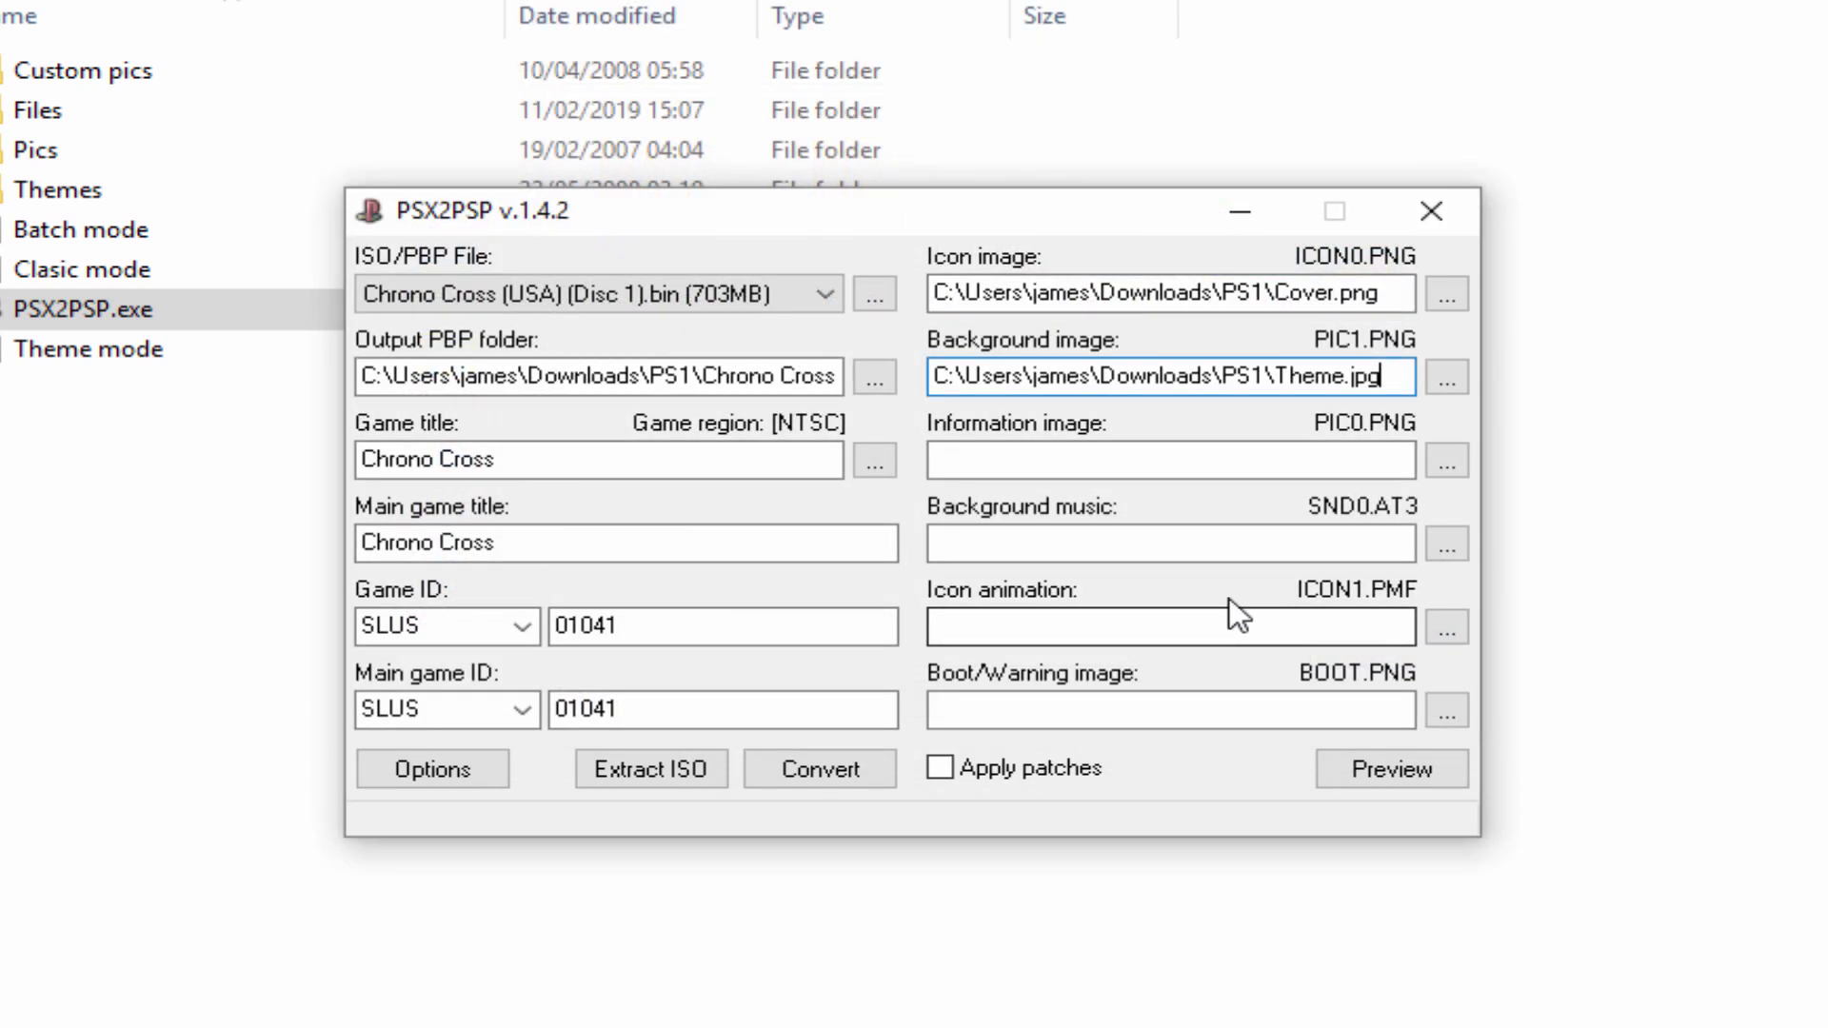
pyautogui.click(1044, 450)
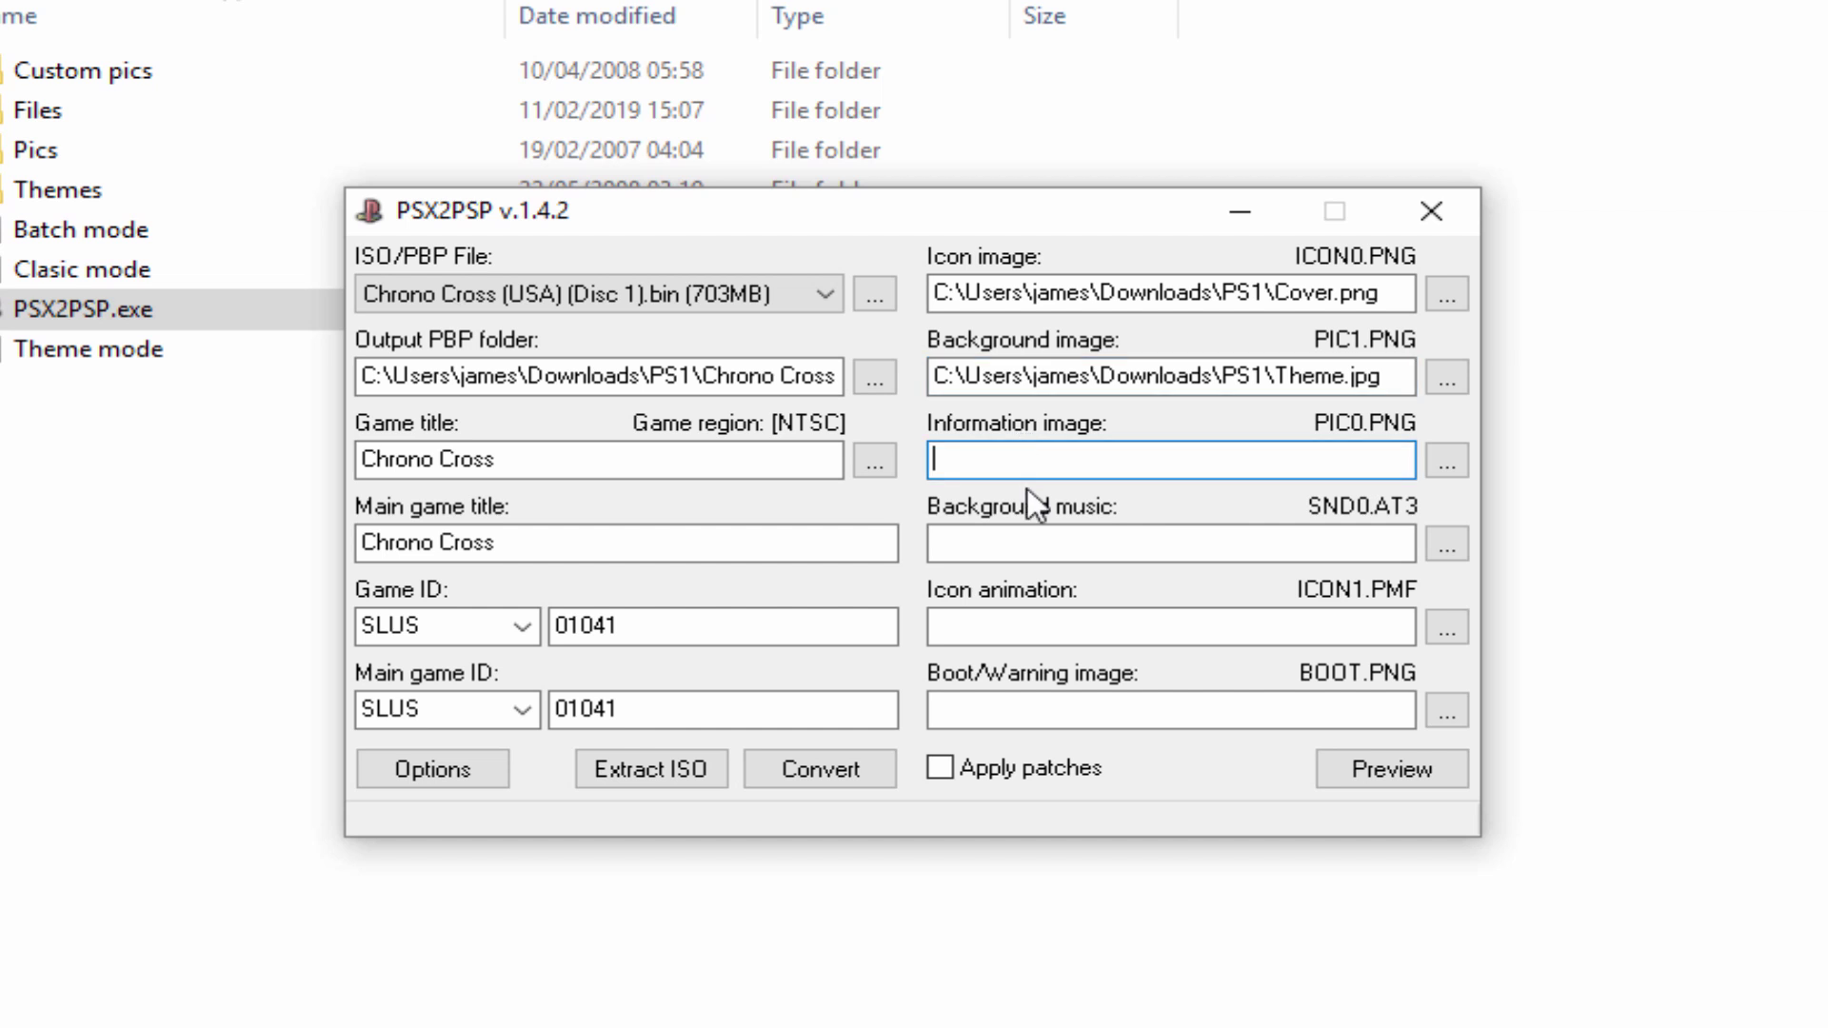
pyautogui.click(1040, 538)
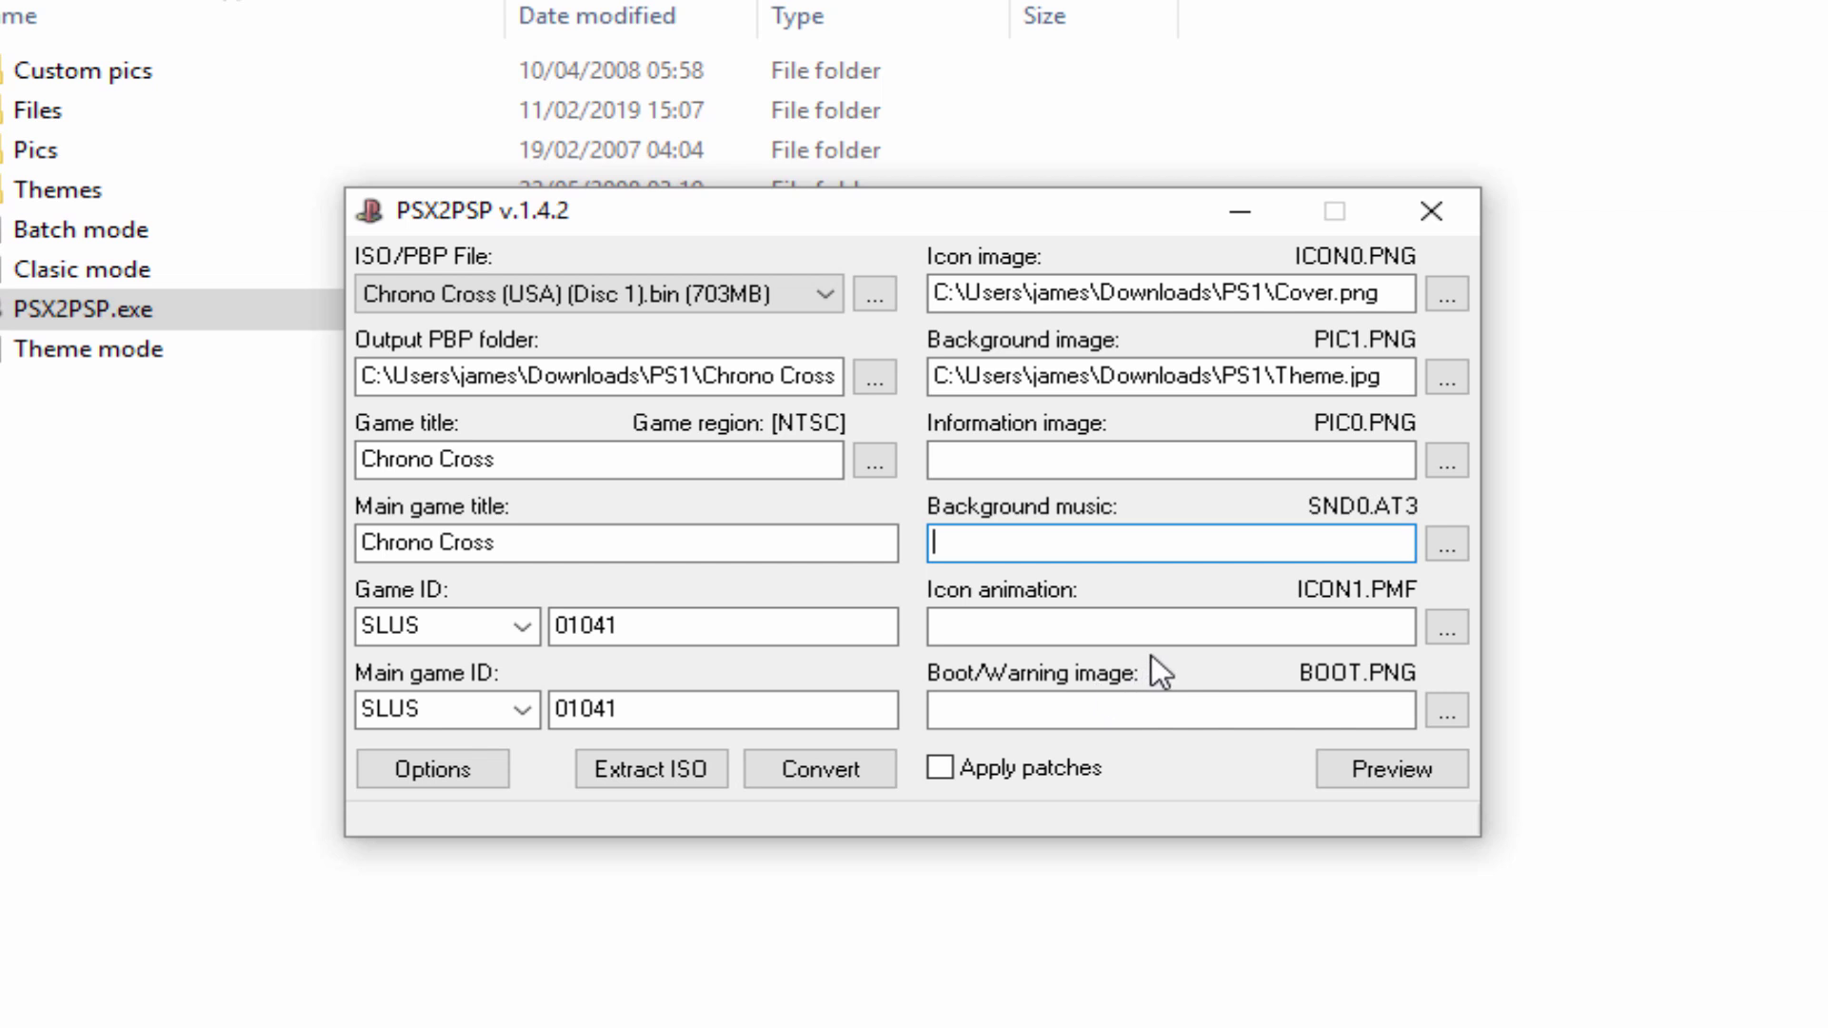
# - Preview the game's icon over its background, close the preview and convert the discs
pyautogui.click(1363, 762)
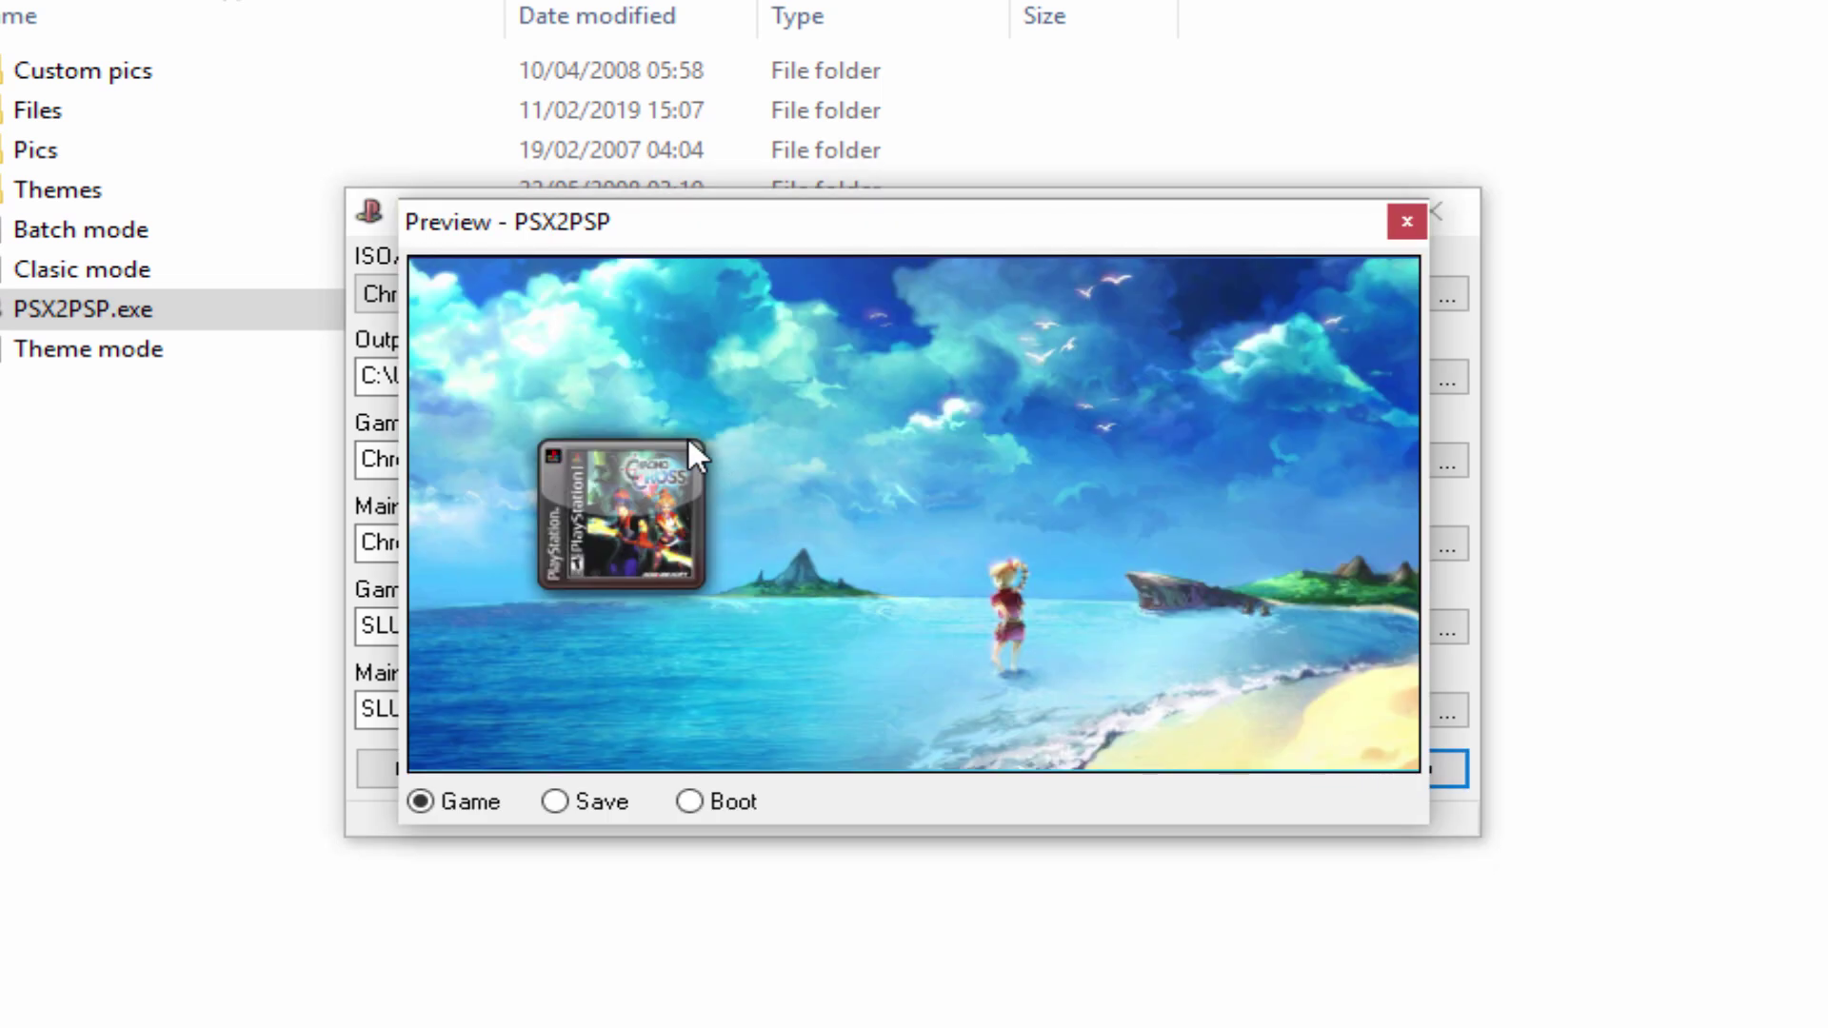
pyautogui.click(1401, 223)
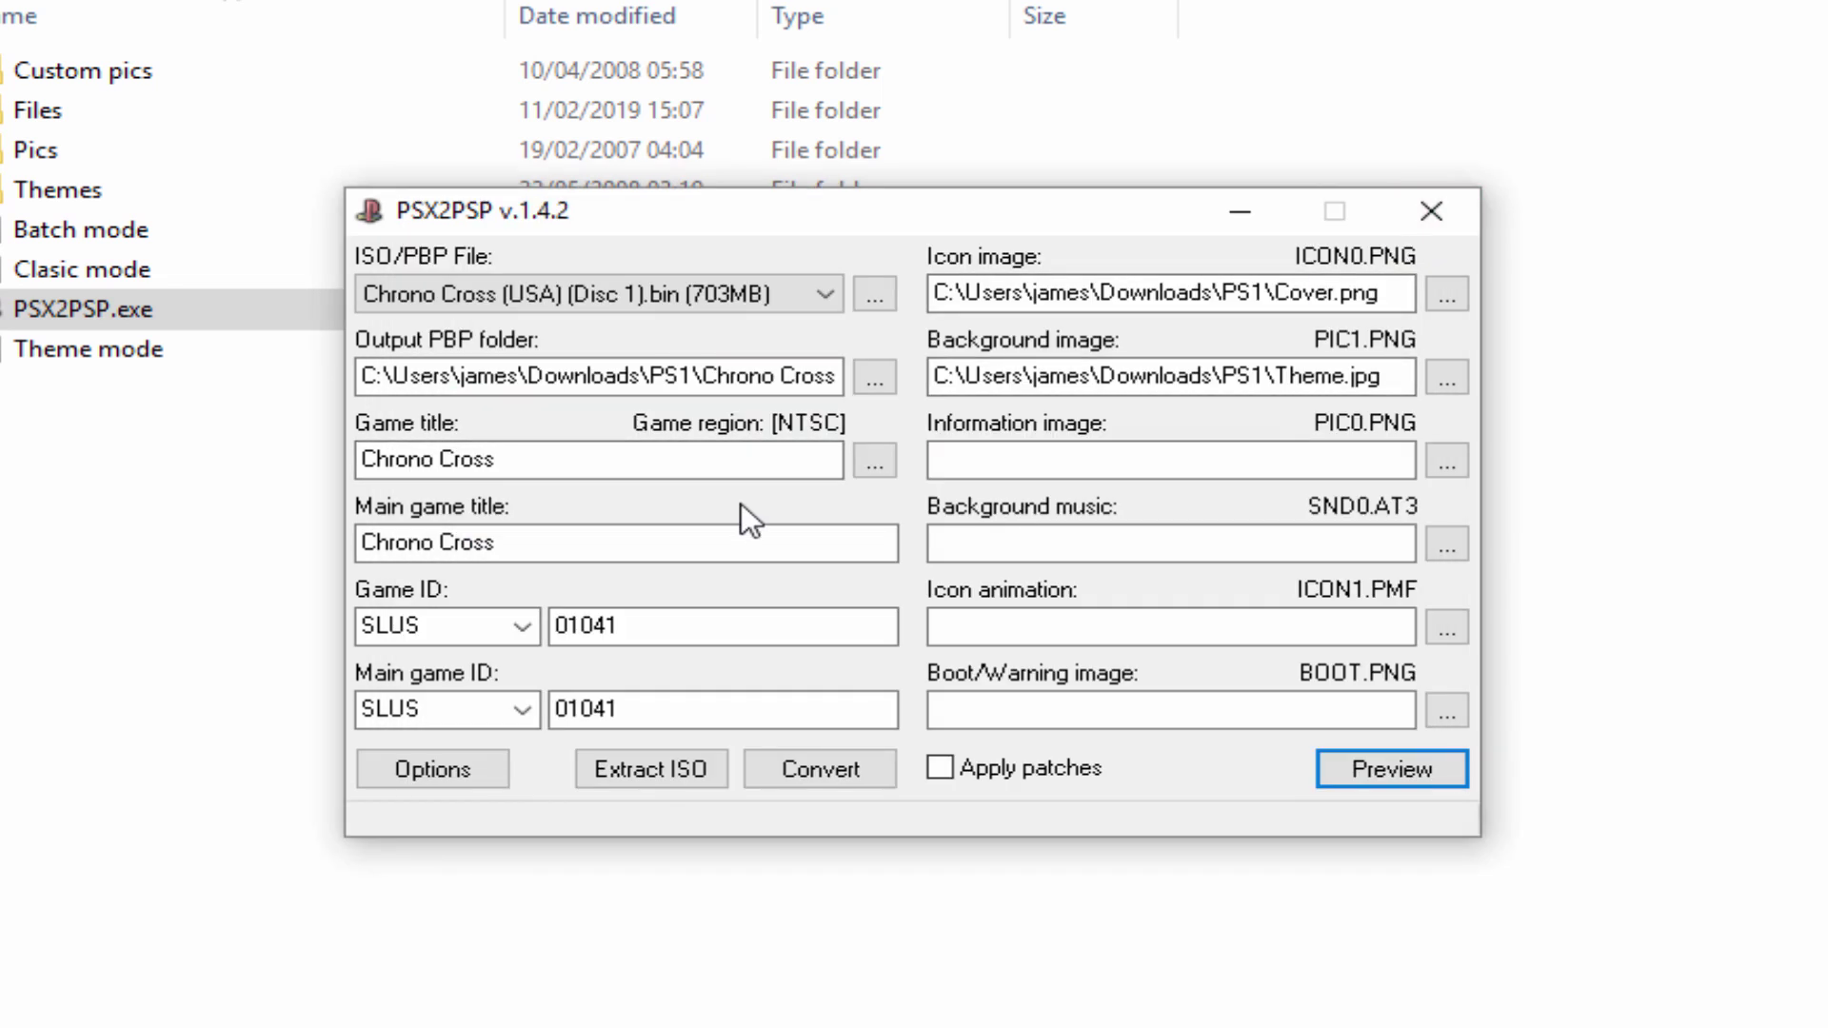
pyautogui.click(815, 769)
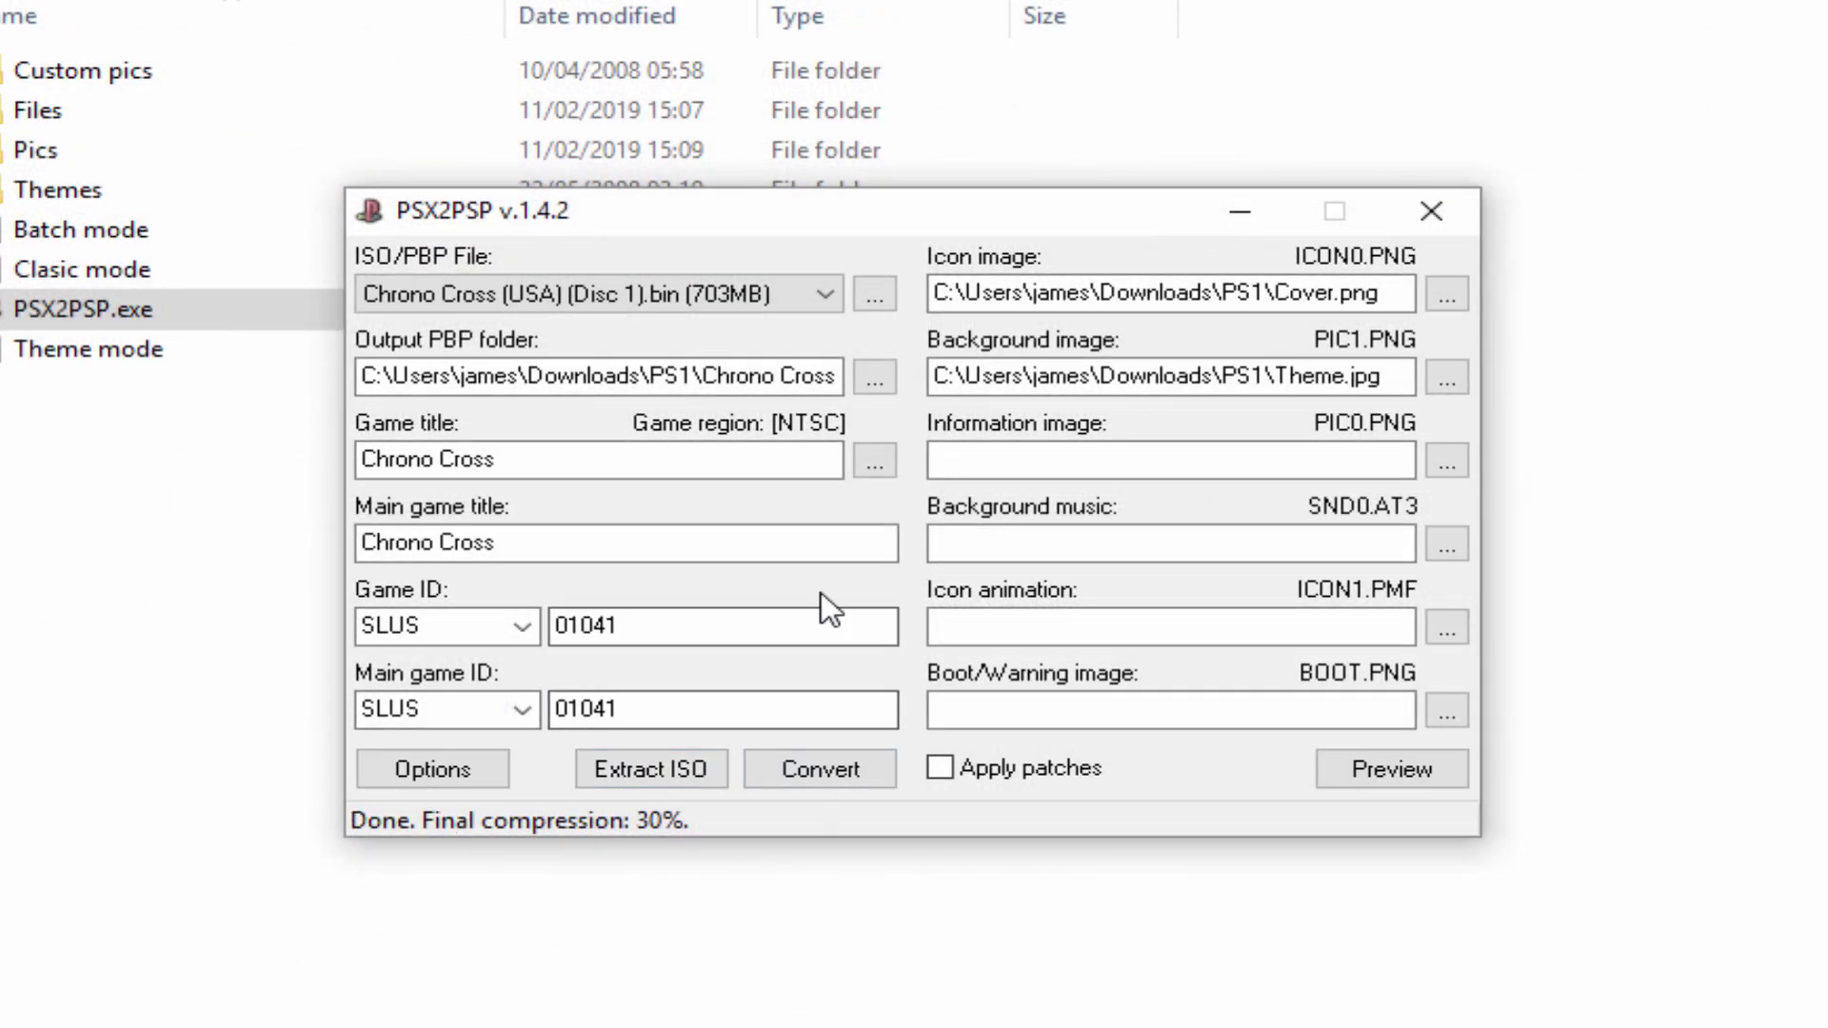
# - Minimize the converter and open the generated SLUS01041 folder inside PS1\Chrono Cross in File Explorer
pyautogui.click(1240, 212)
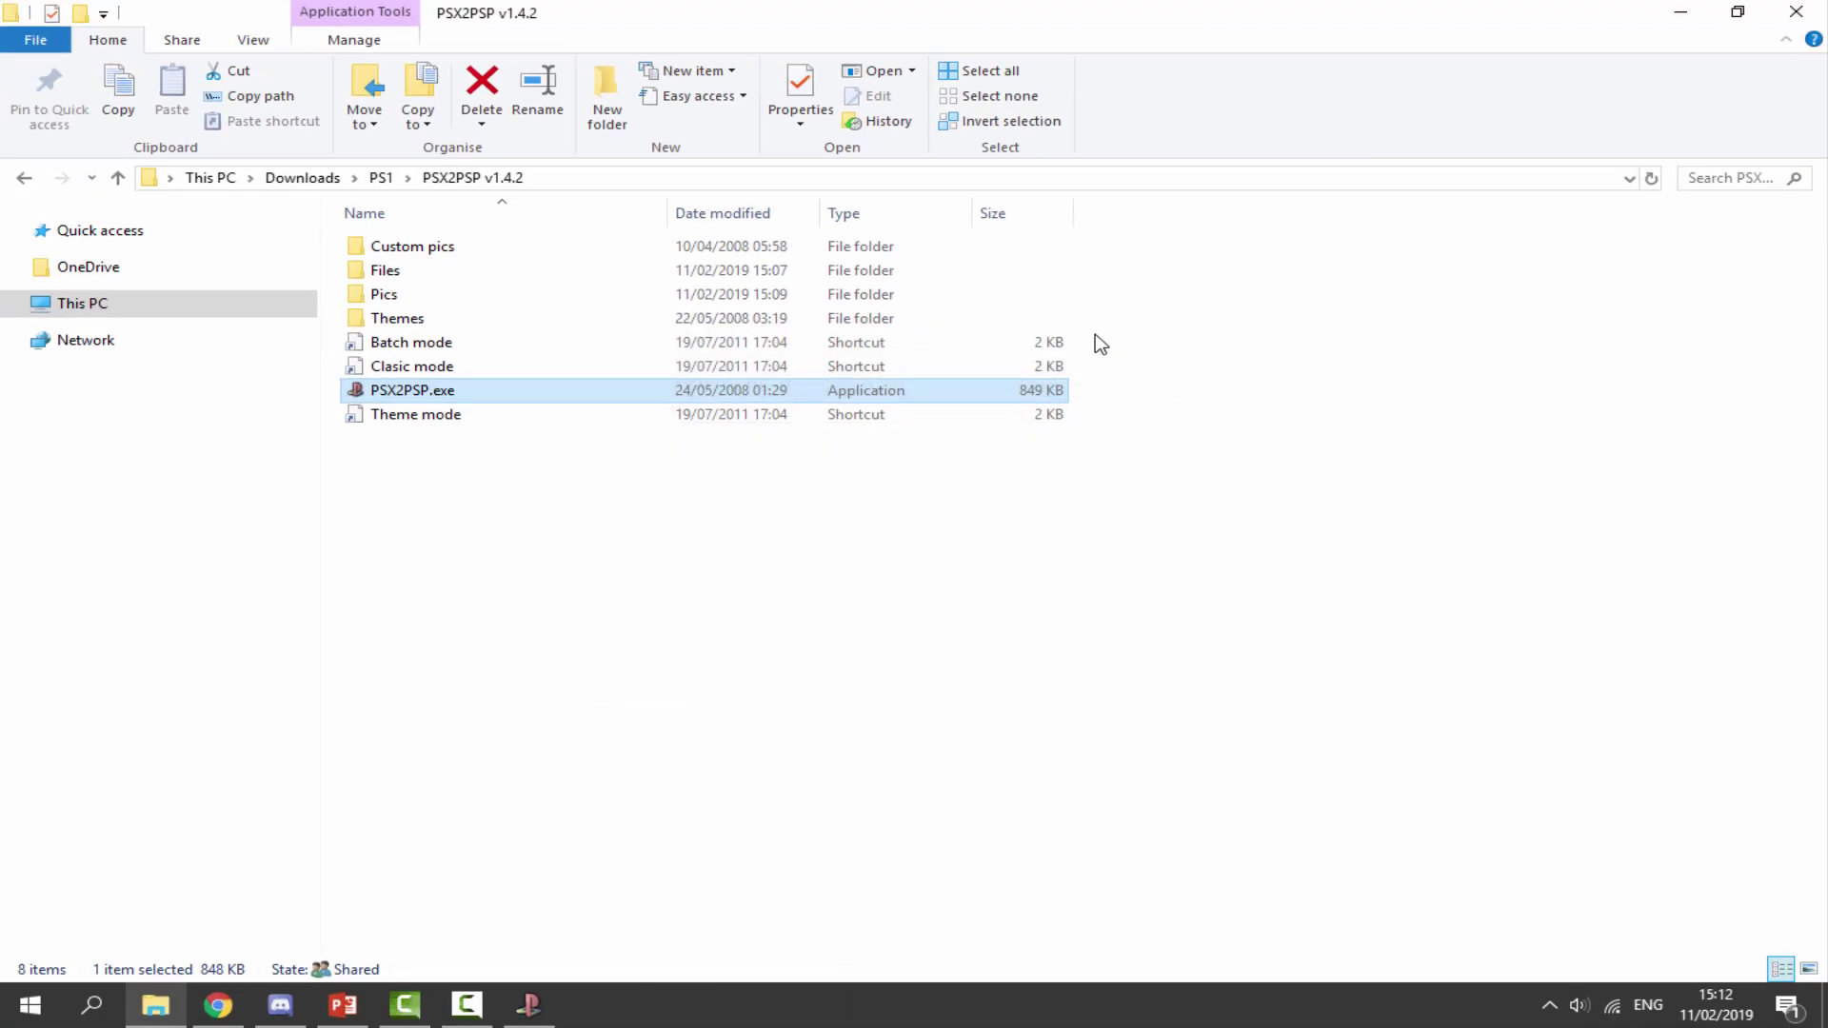
pyautogui.click(381, 179)
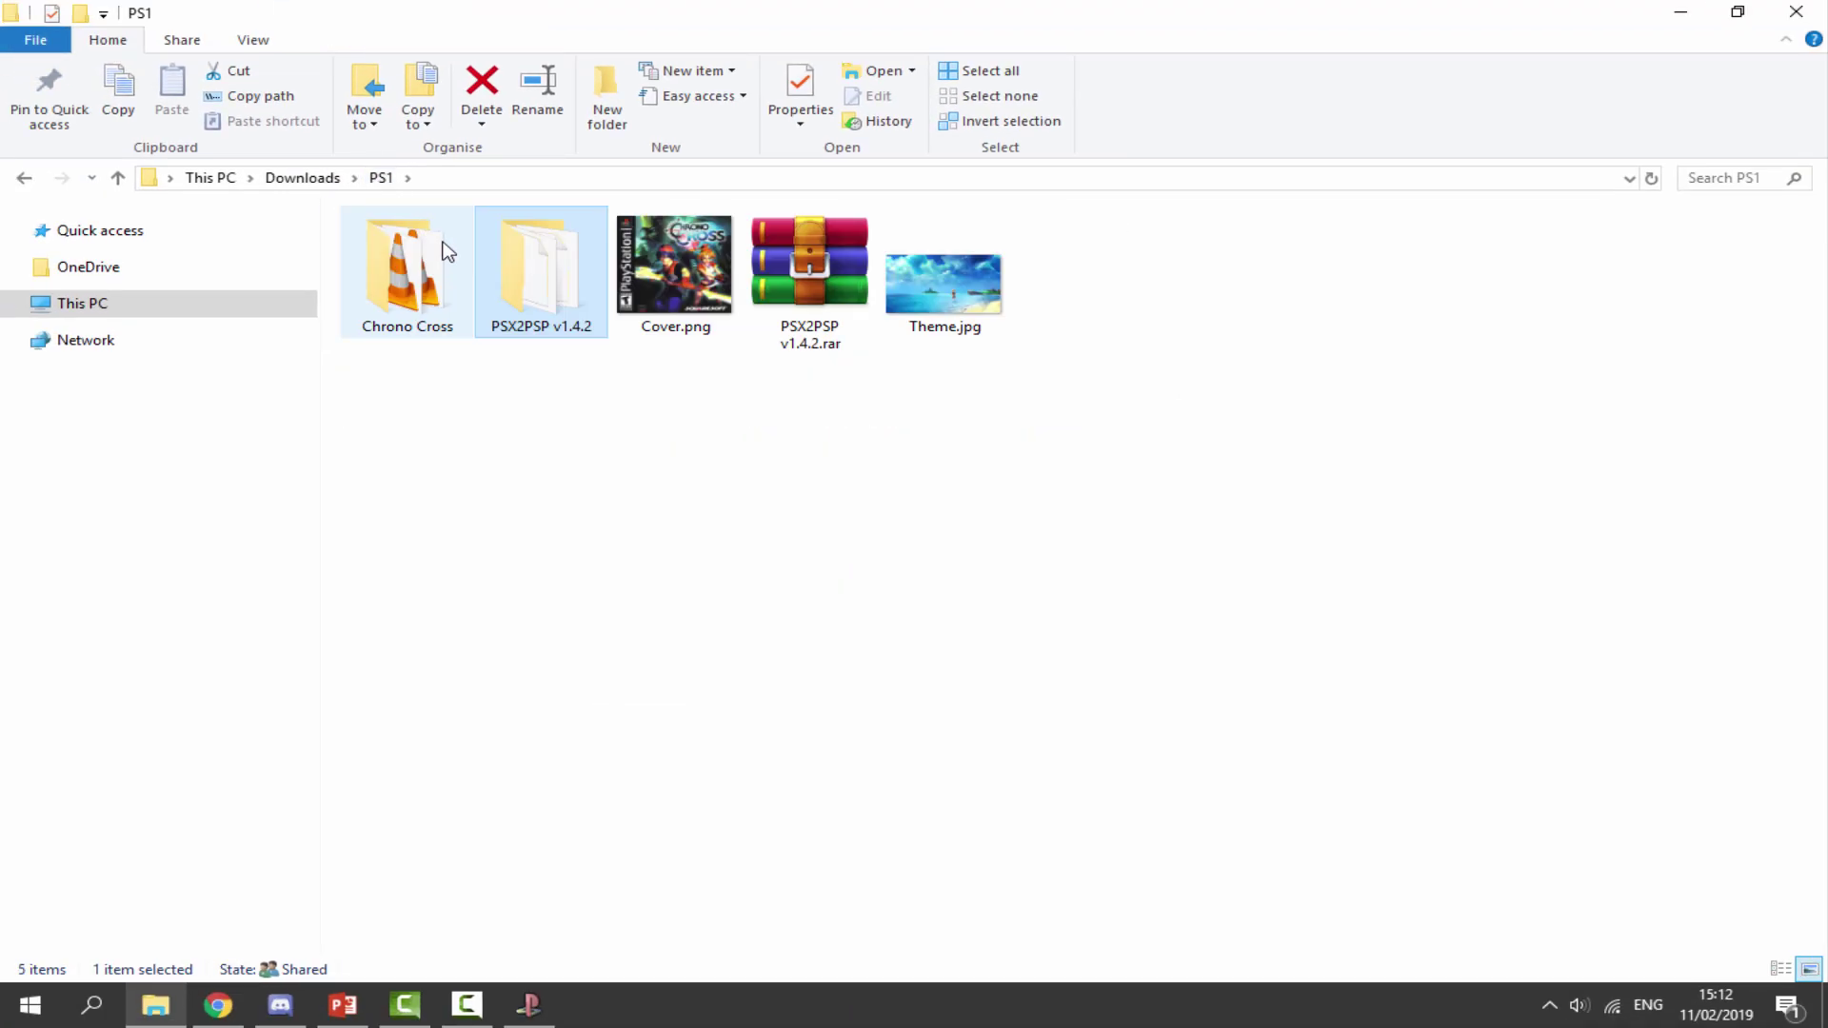
pyautogui.doubleClick(421, 277)
pyautogui.click(405, 249)
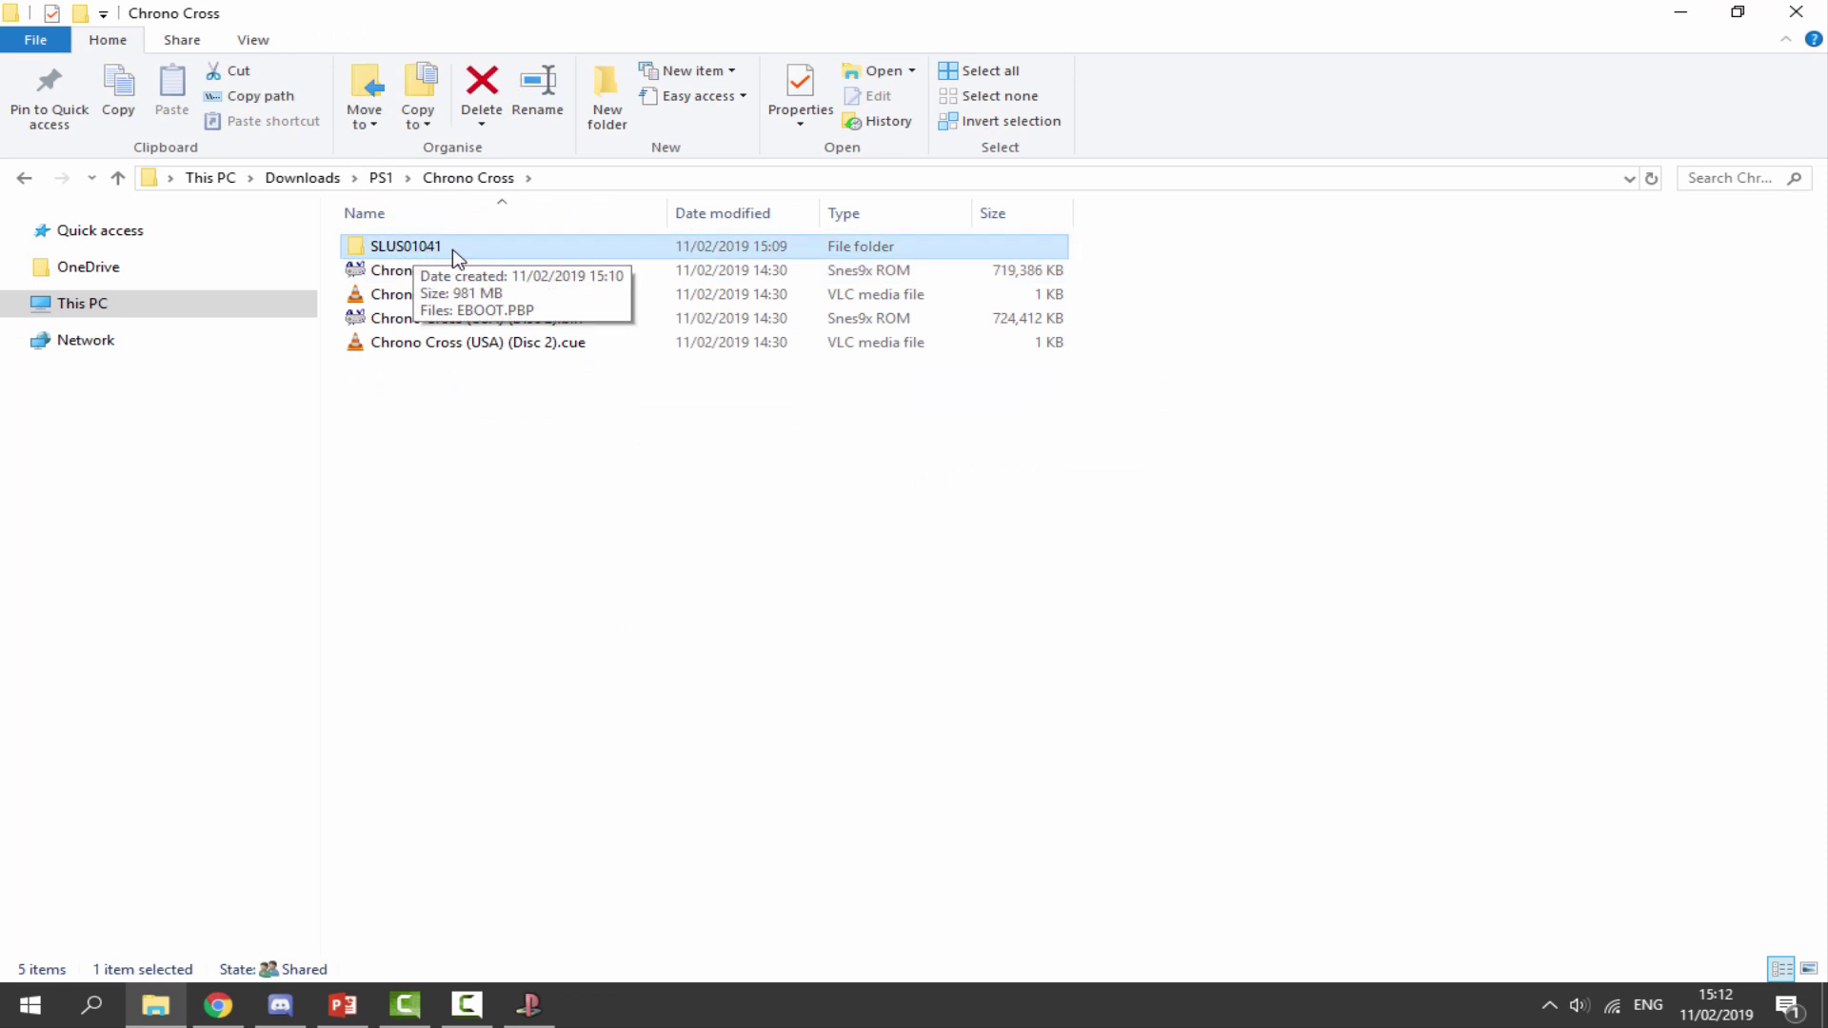
pyautogui.doubleClick(437, 250)
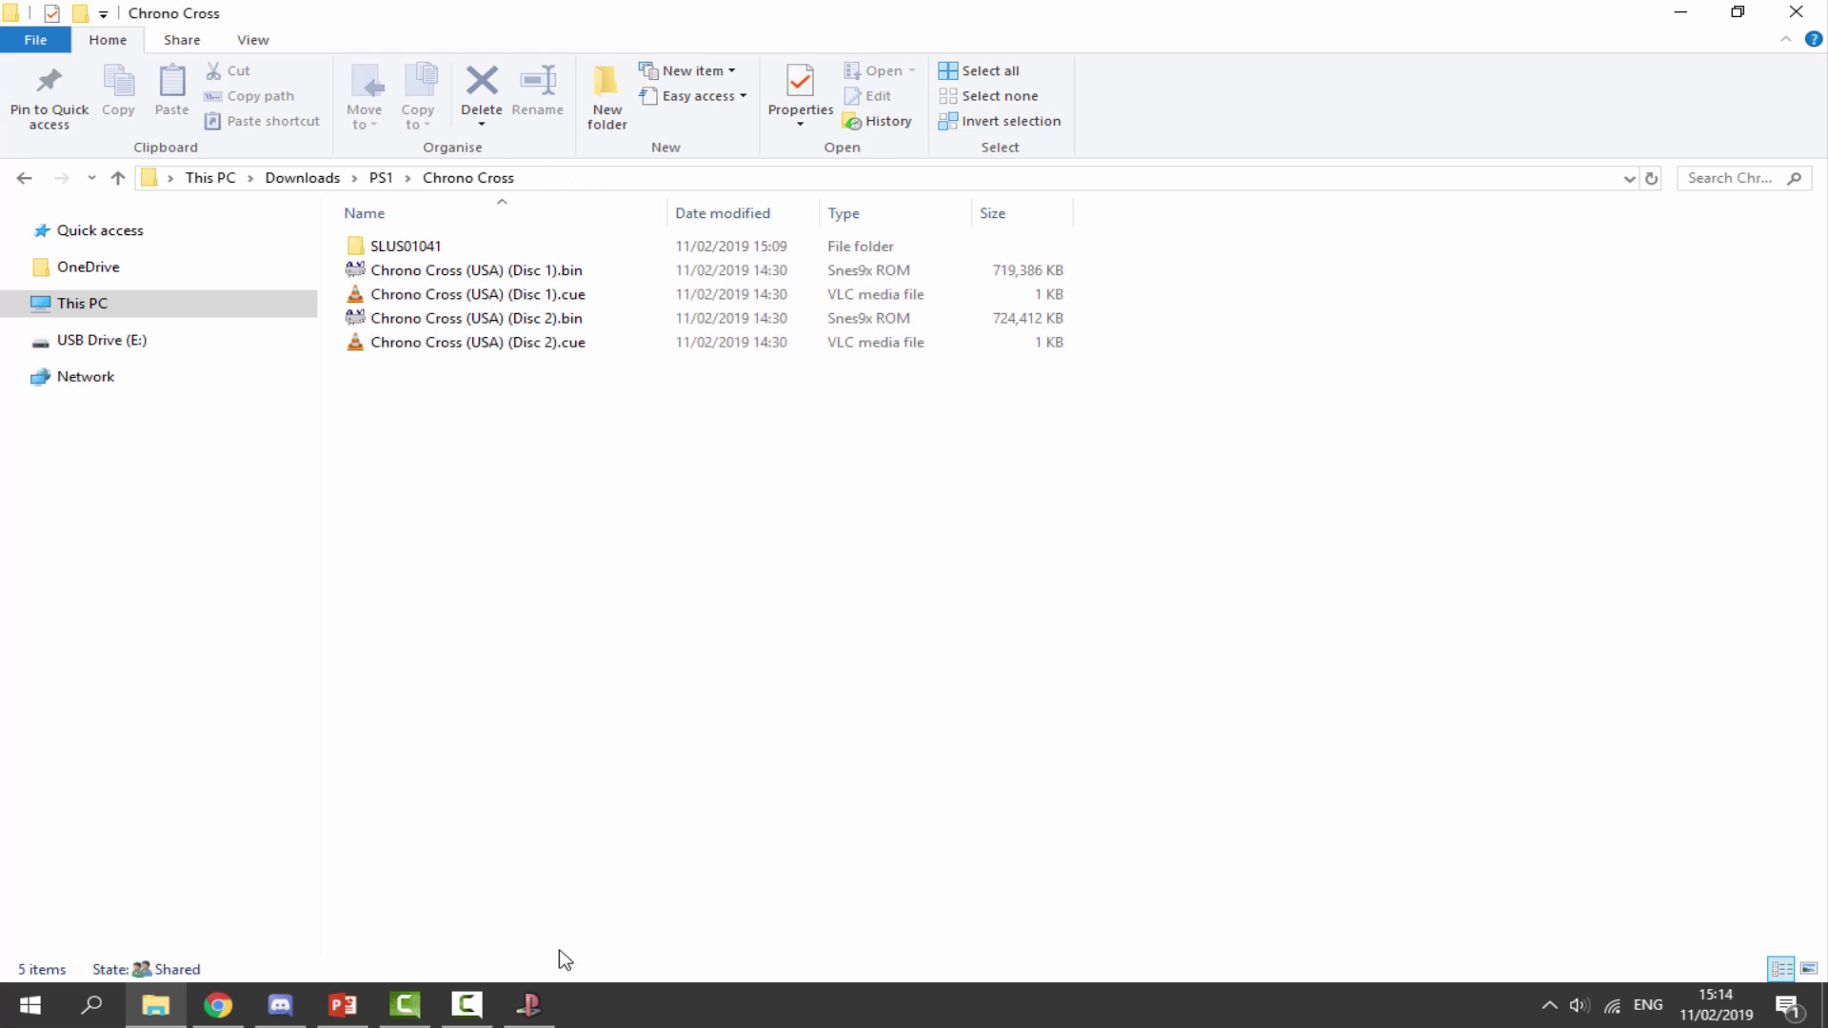
# - Return to the Chrono Cross folder and transfer the SLUS01041 folder to the connected USB drive
pyautogui.click(529, 1004)
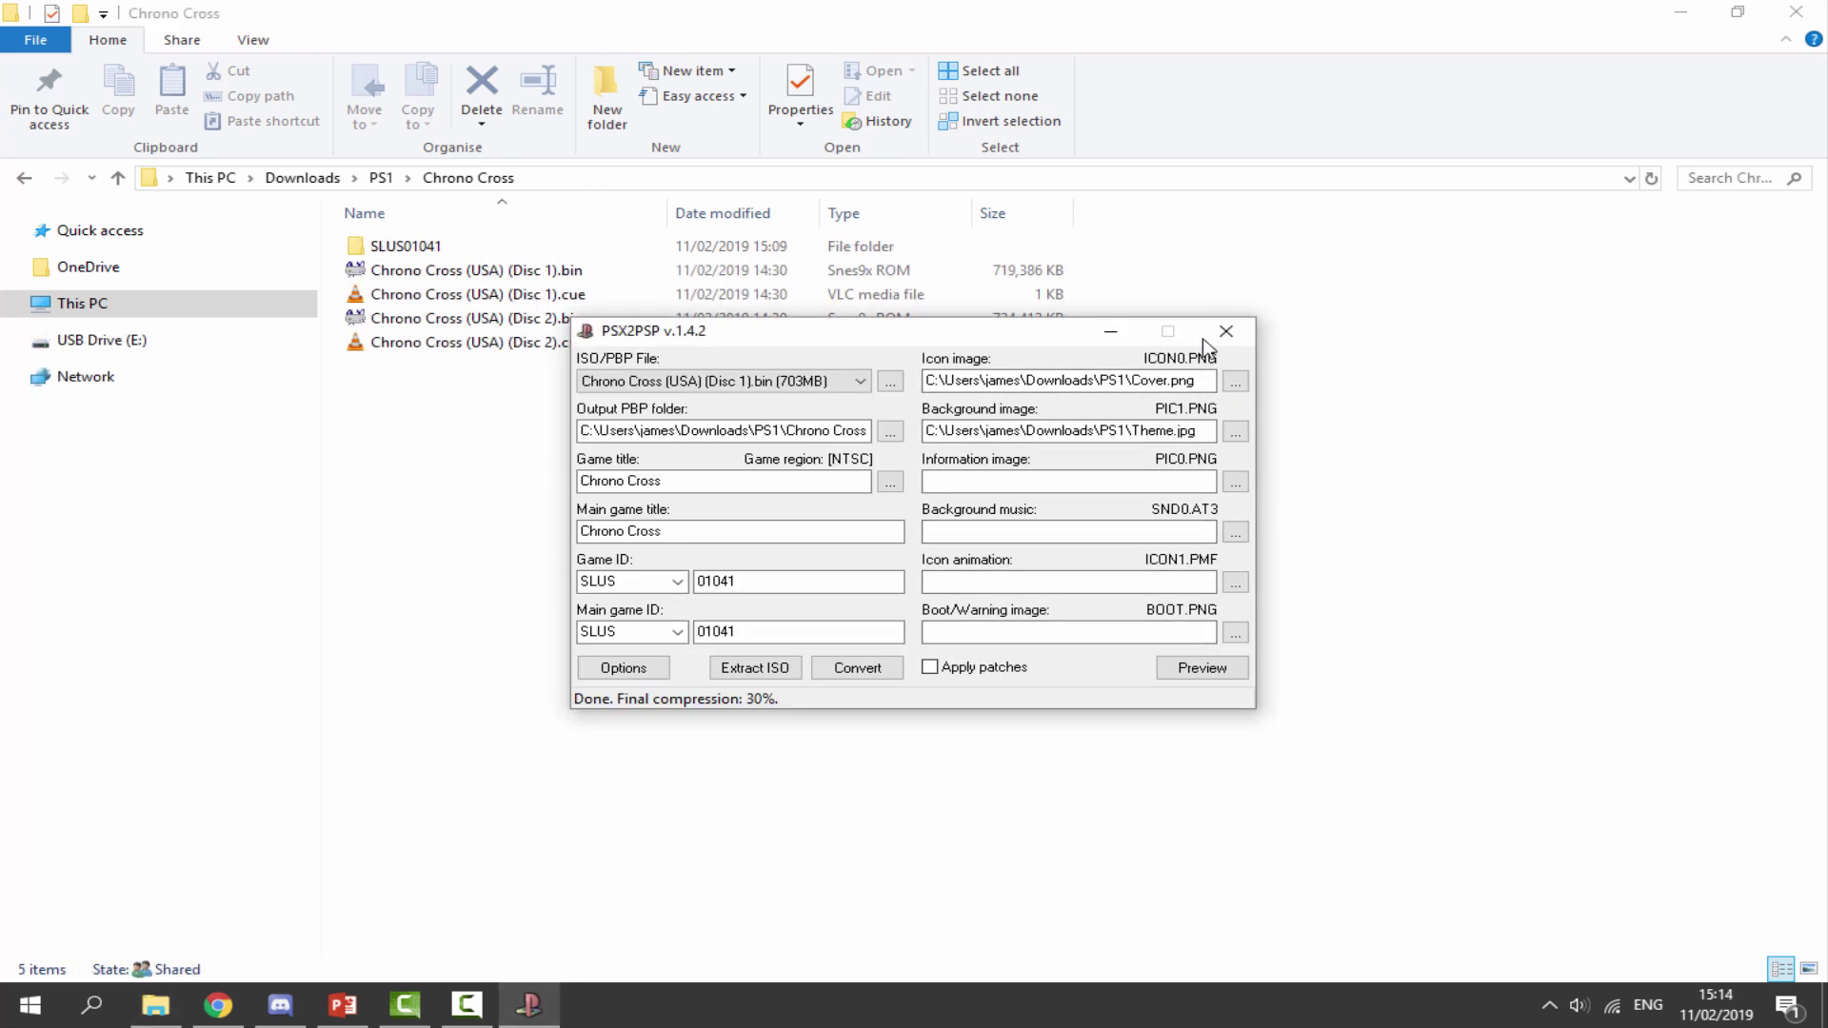
pyautogui.click(1111, 333)
pyautogui.moveTo(410, 245); pyautogui.dragTo(155, 268)
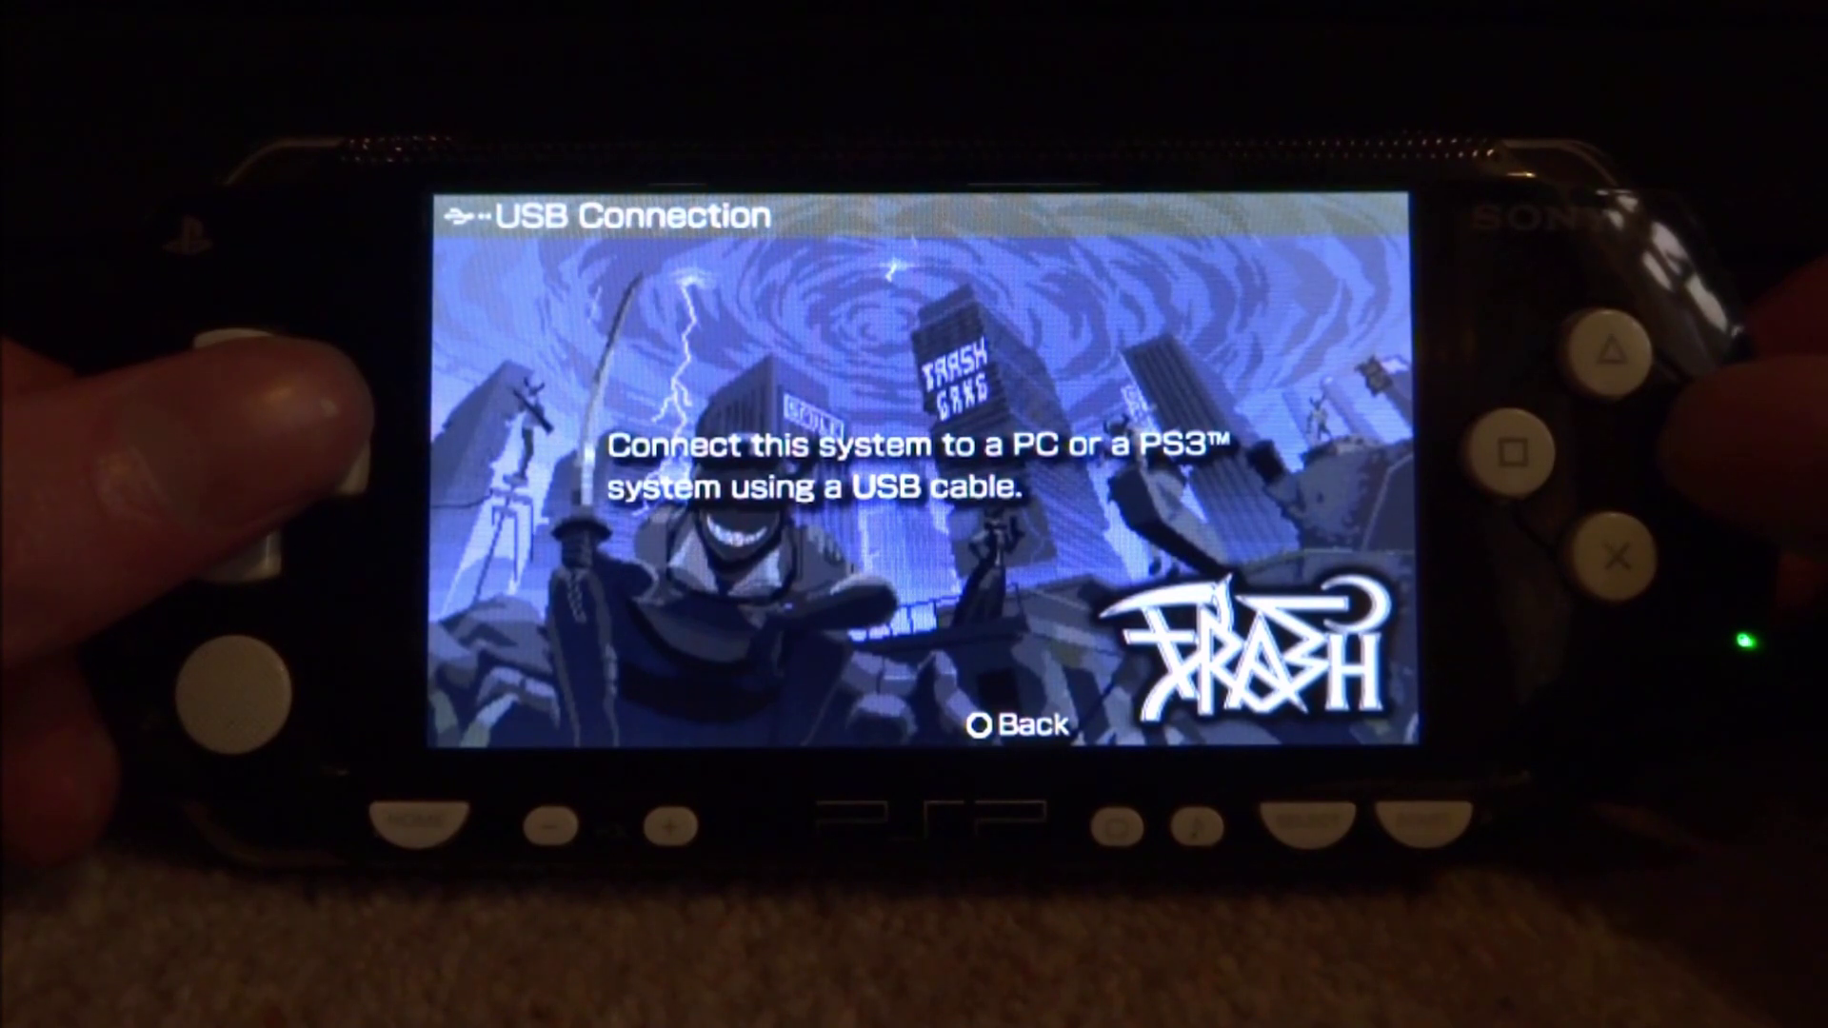
pyautogui.press('Escape')
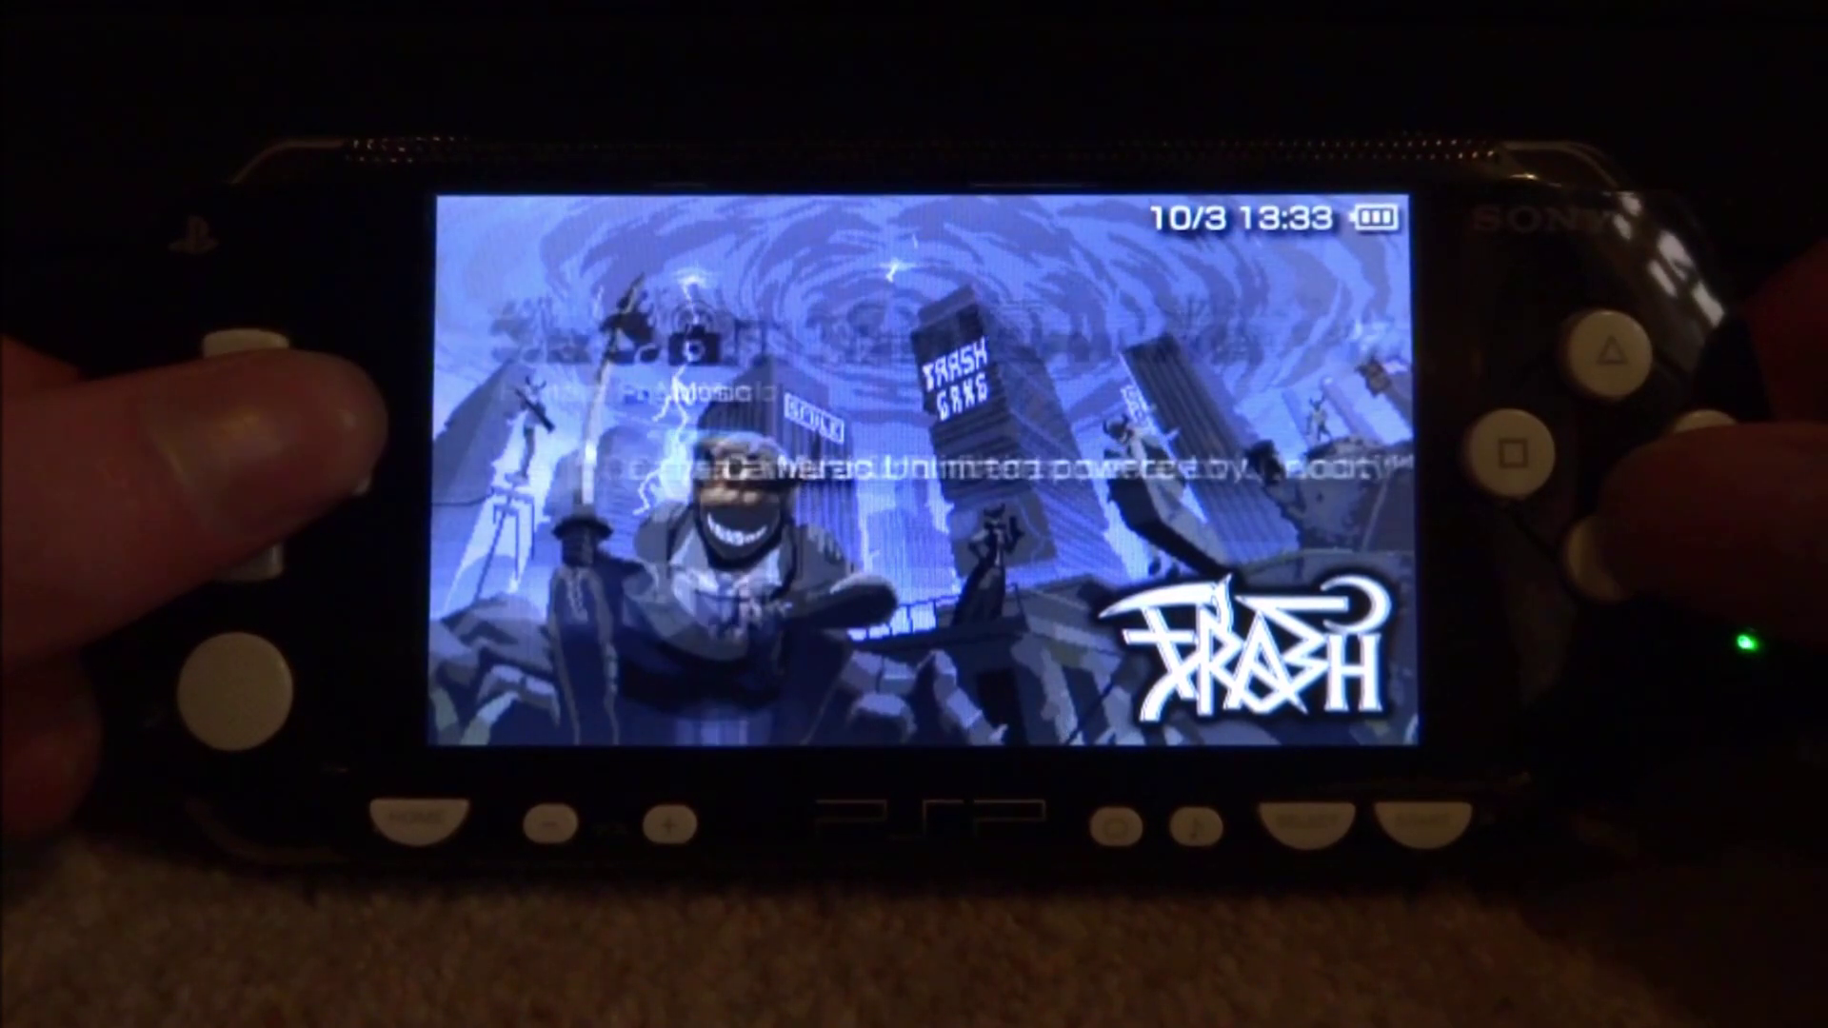
pyautogui.press('Right')
pyautogui.press('Right')
pyautogui.press('Down')
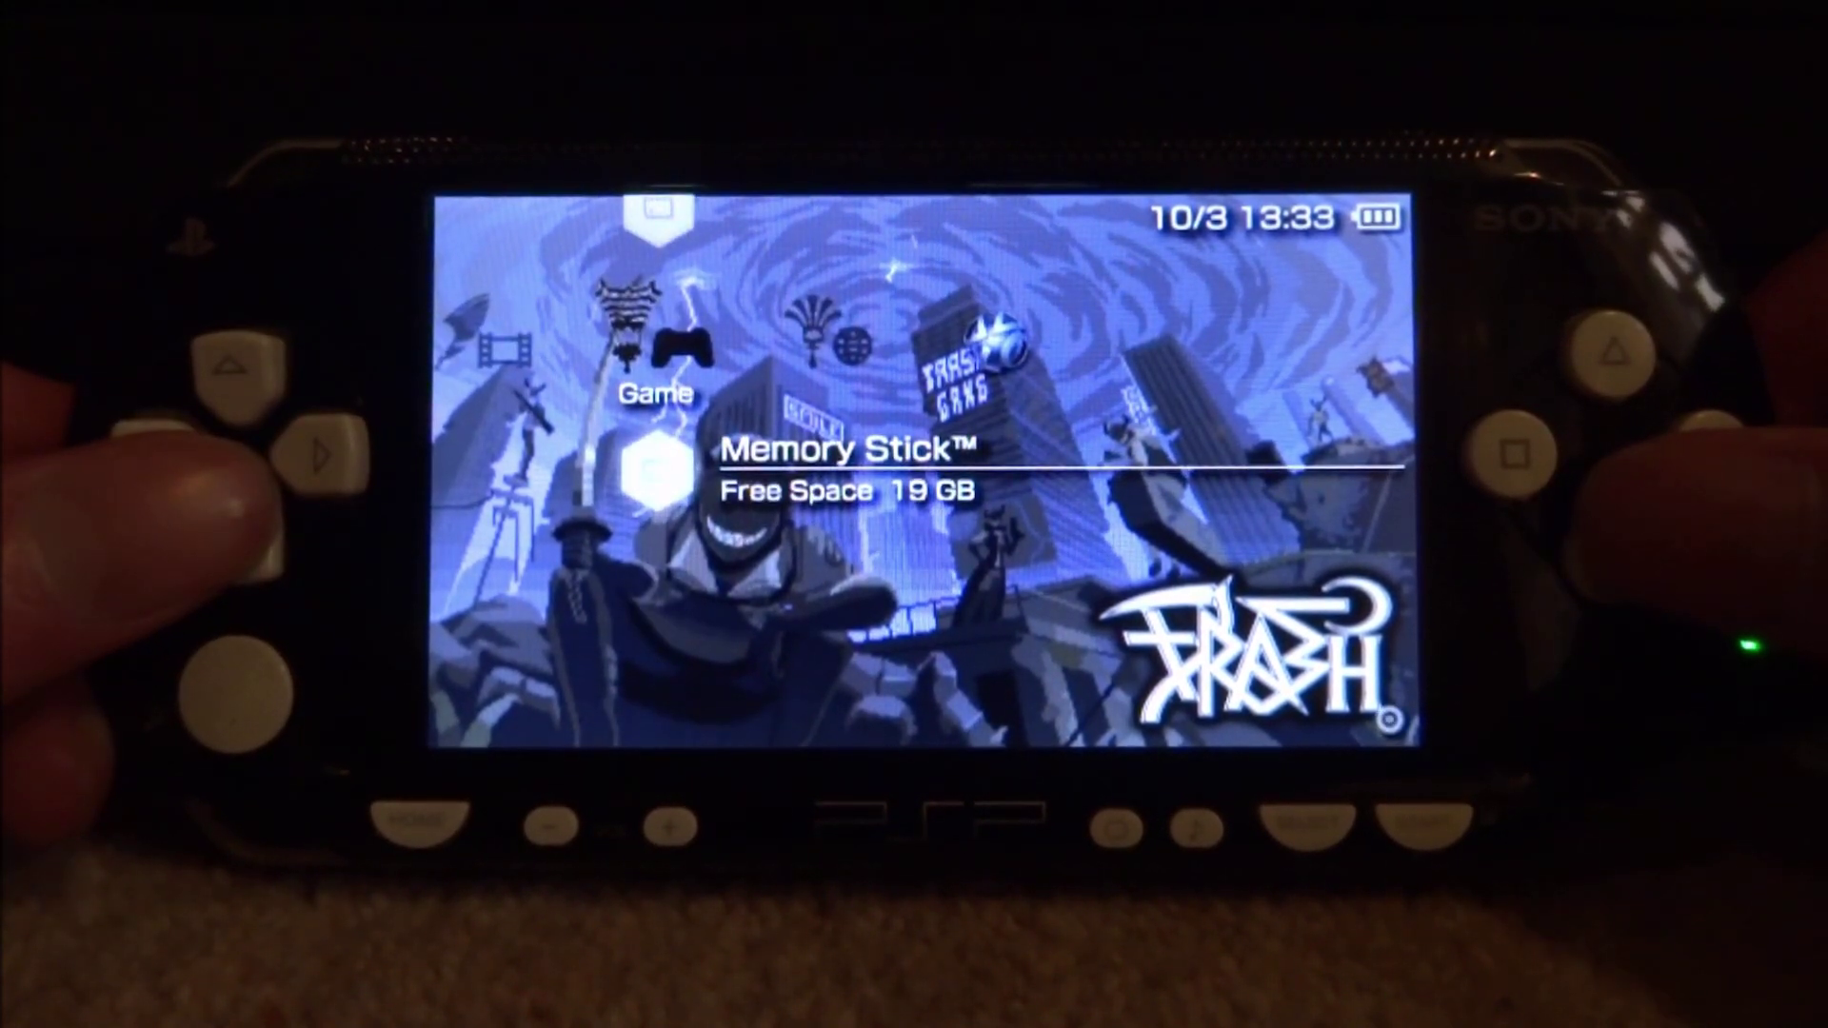
pyautogui.press('Return')
pyautogui.press('Down')
pyautogui.press('Down')
pyautogui.press('Down')
pyautogui.press('Down')
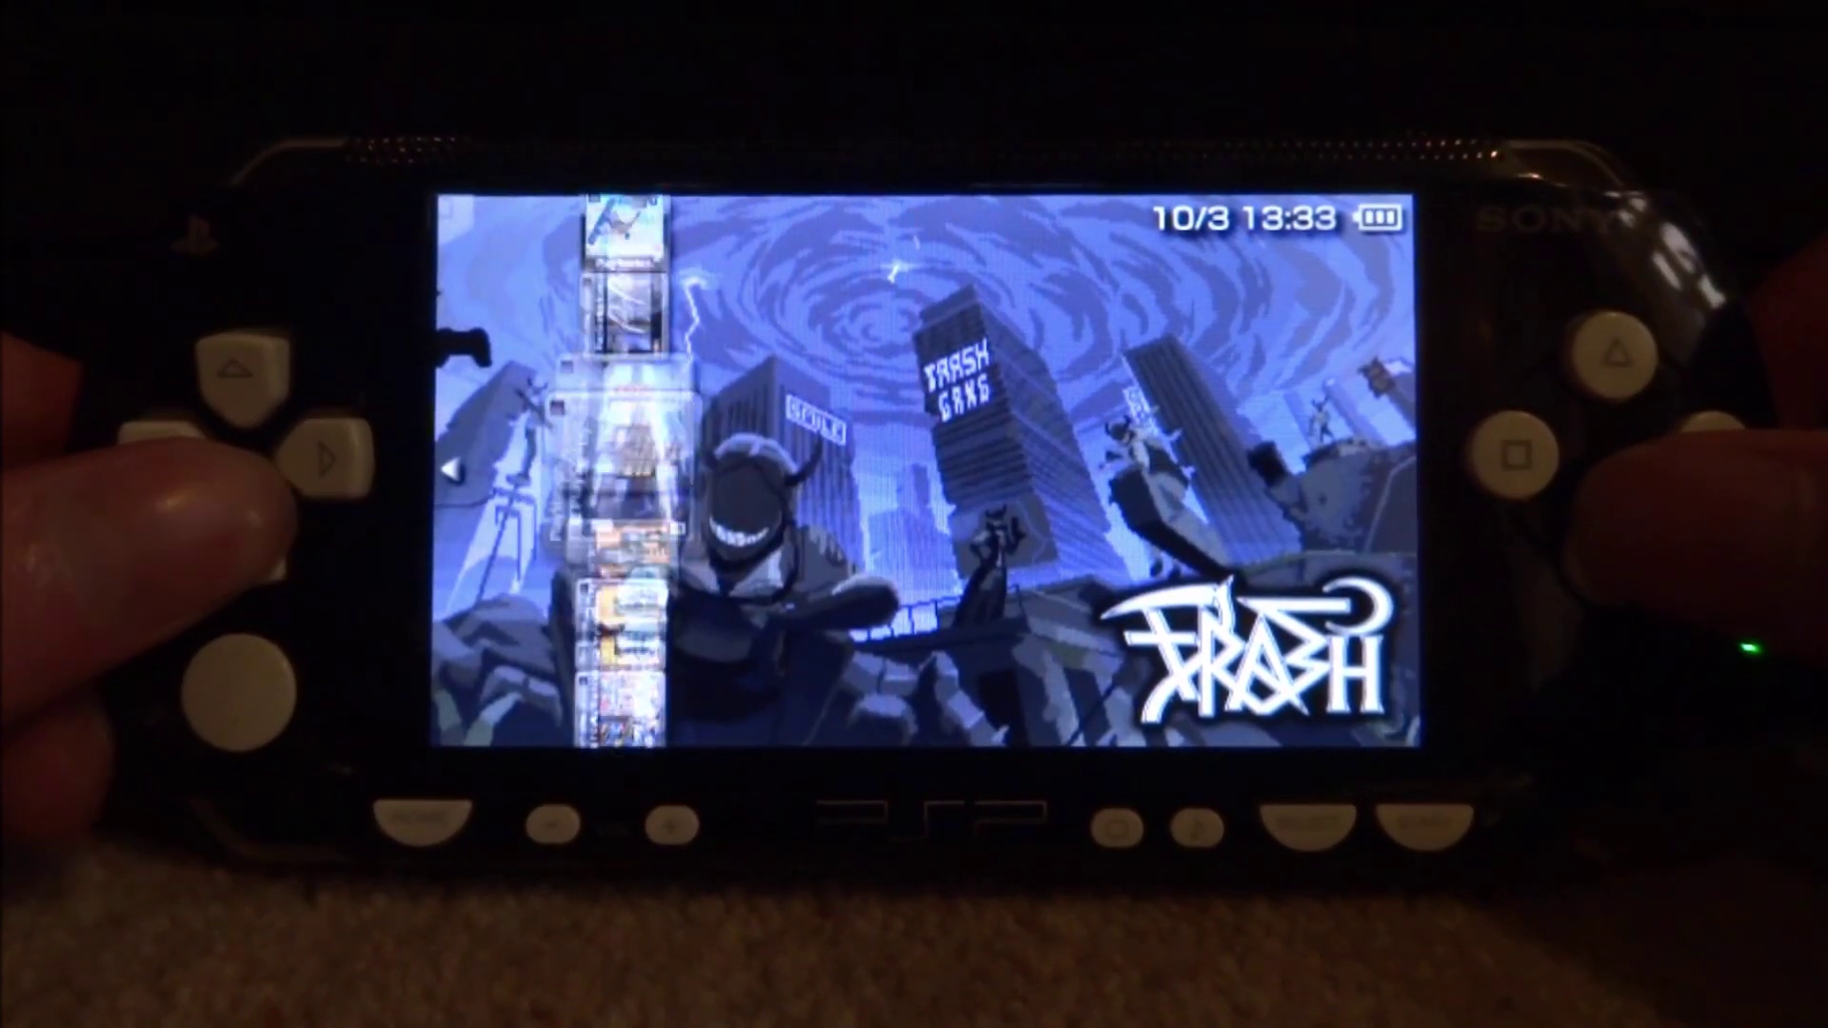
pyautogui.press('Down')
pyautogui.press('Down')
pyautogui.press('Down')
pyautogui.press('Down')
pyautogui.press('Down')
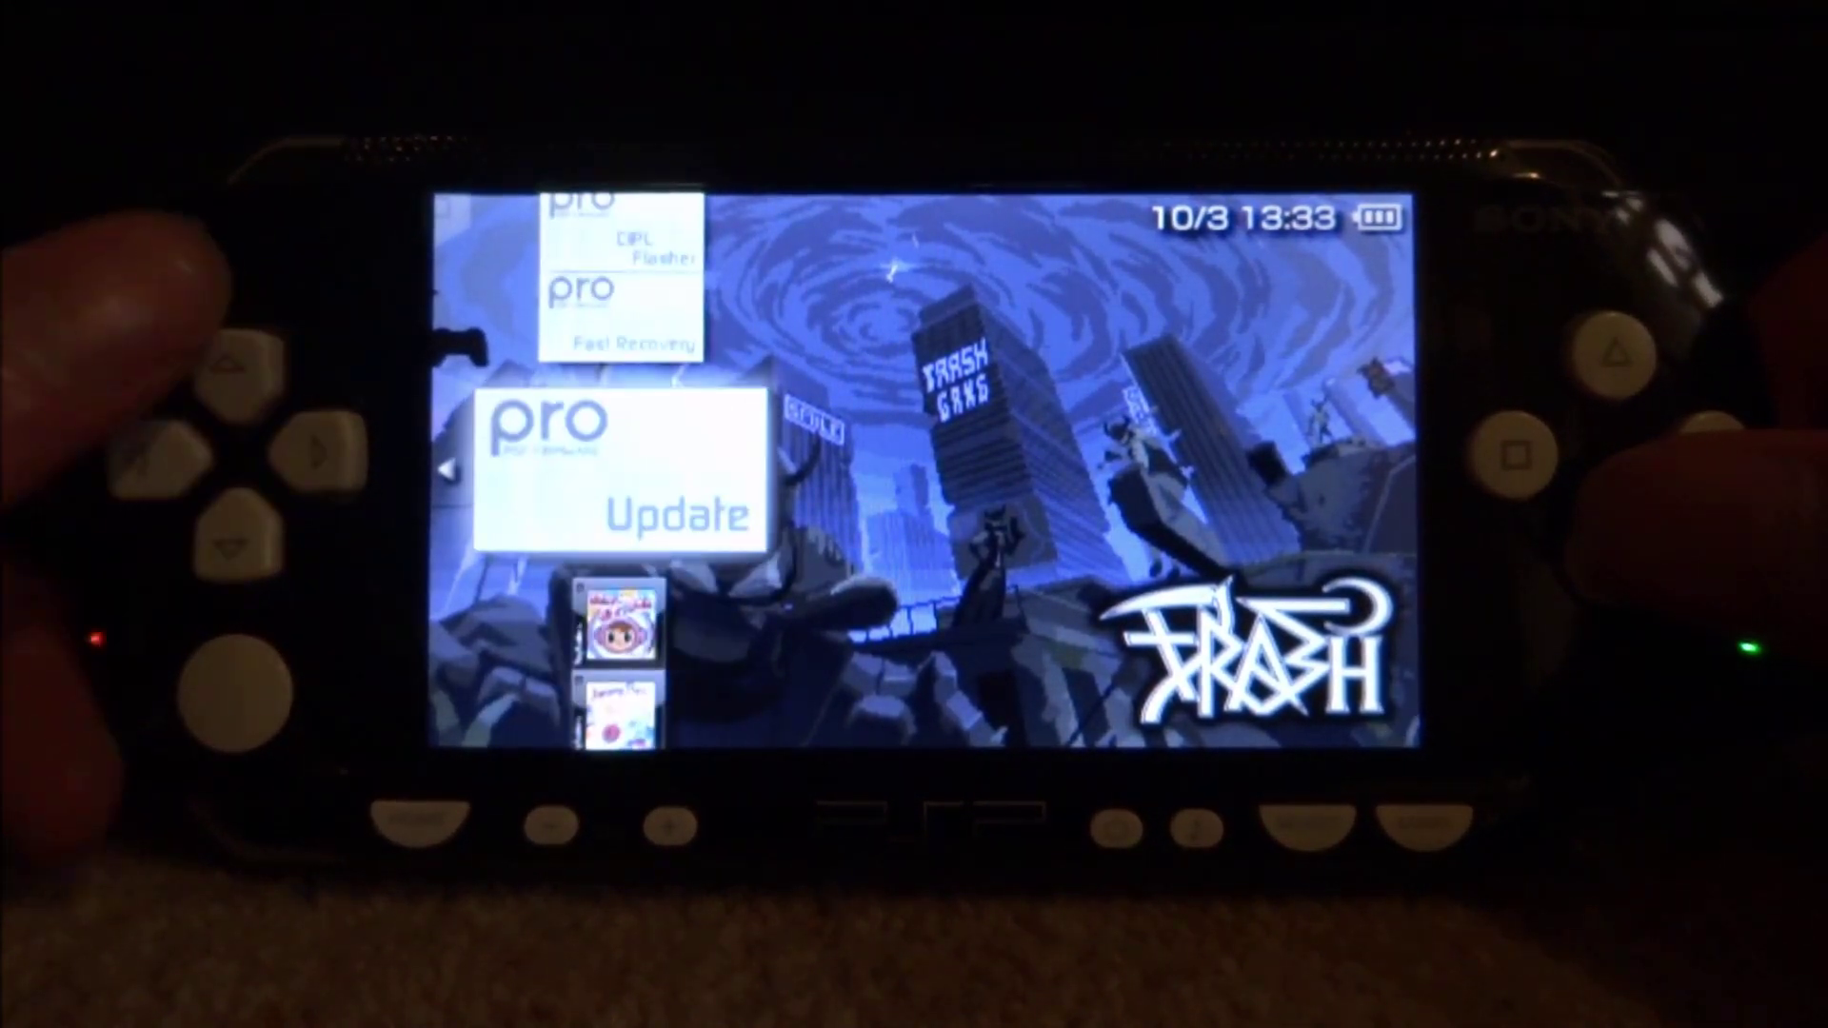
pyautogui.press('Up')
pyautogui.press('Up')
pyautogui.press('Up')
pyautogui.press('Up')
pyautogui.press('Up')
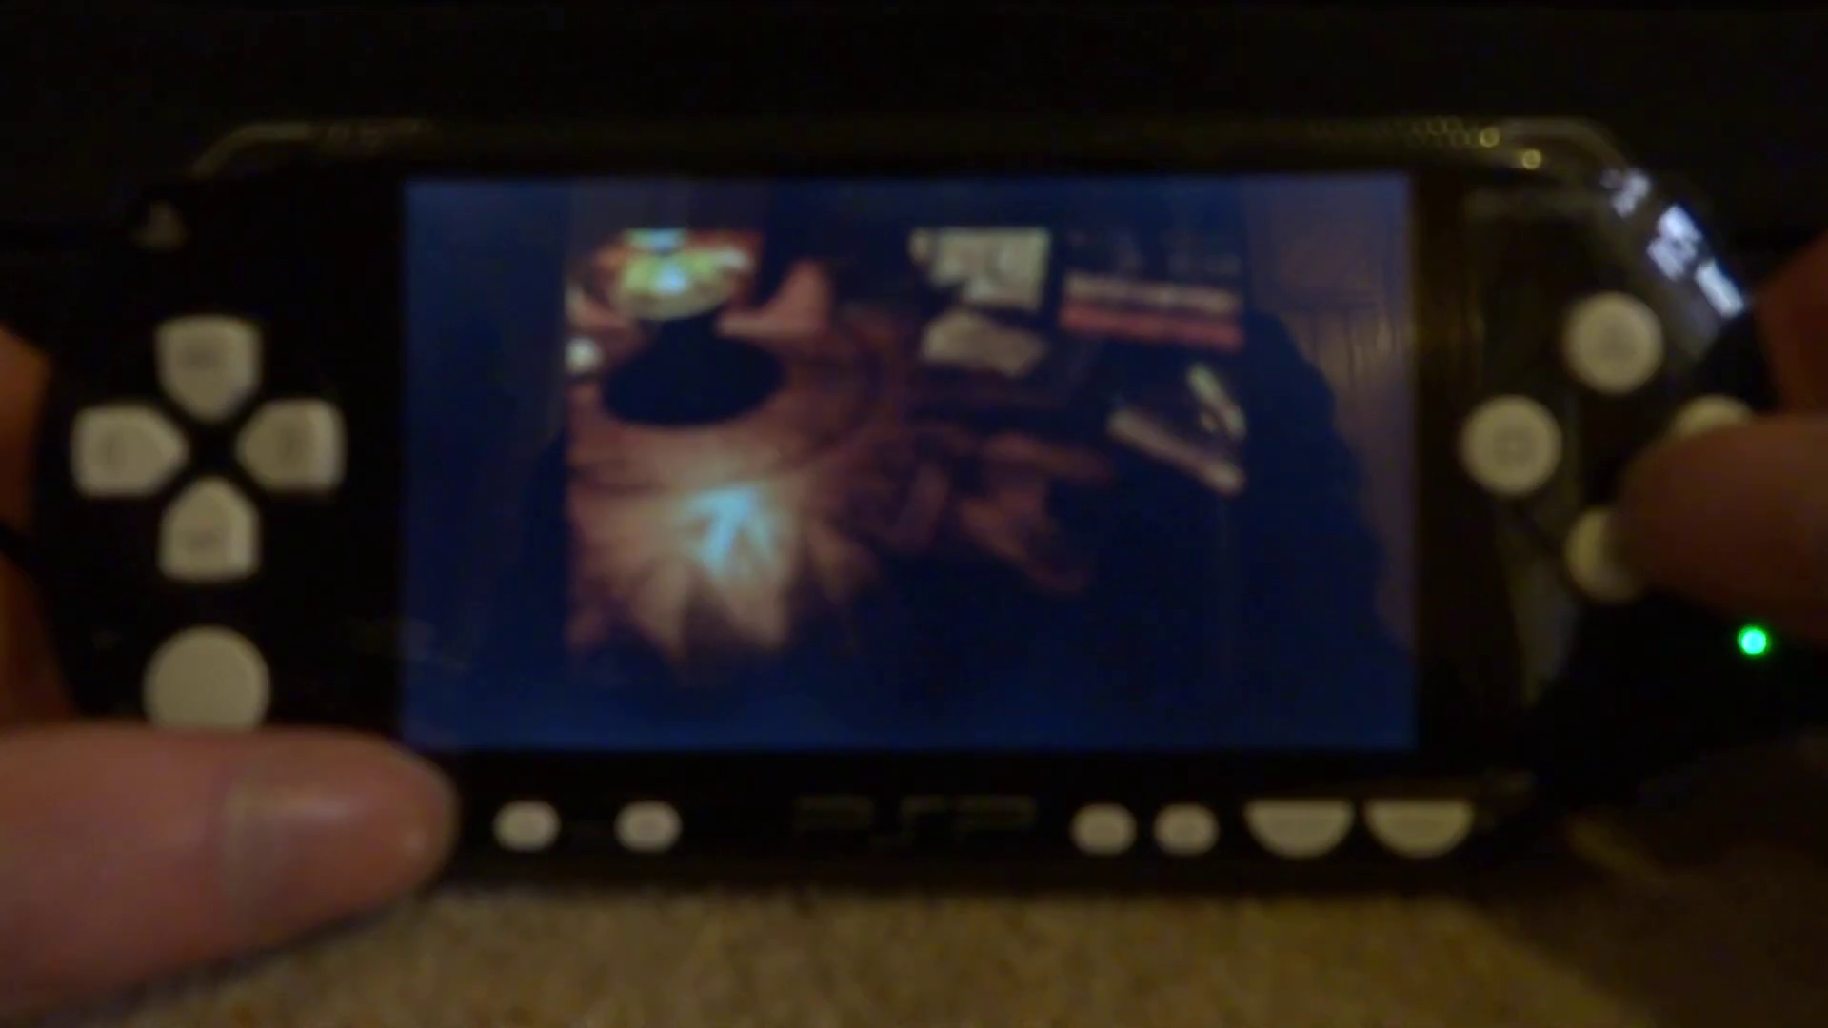
pyautogui.press('Home')
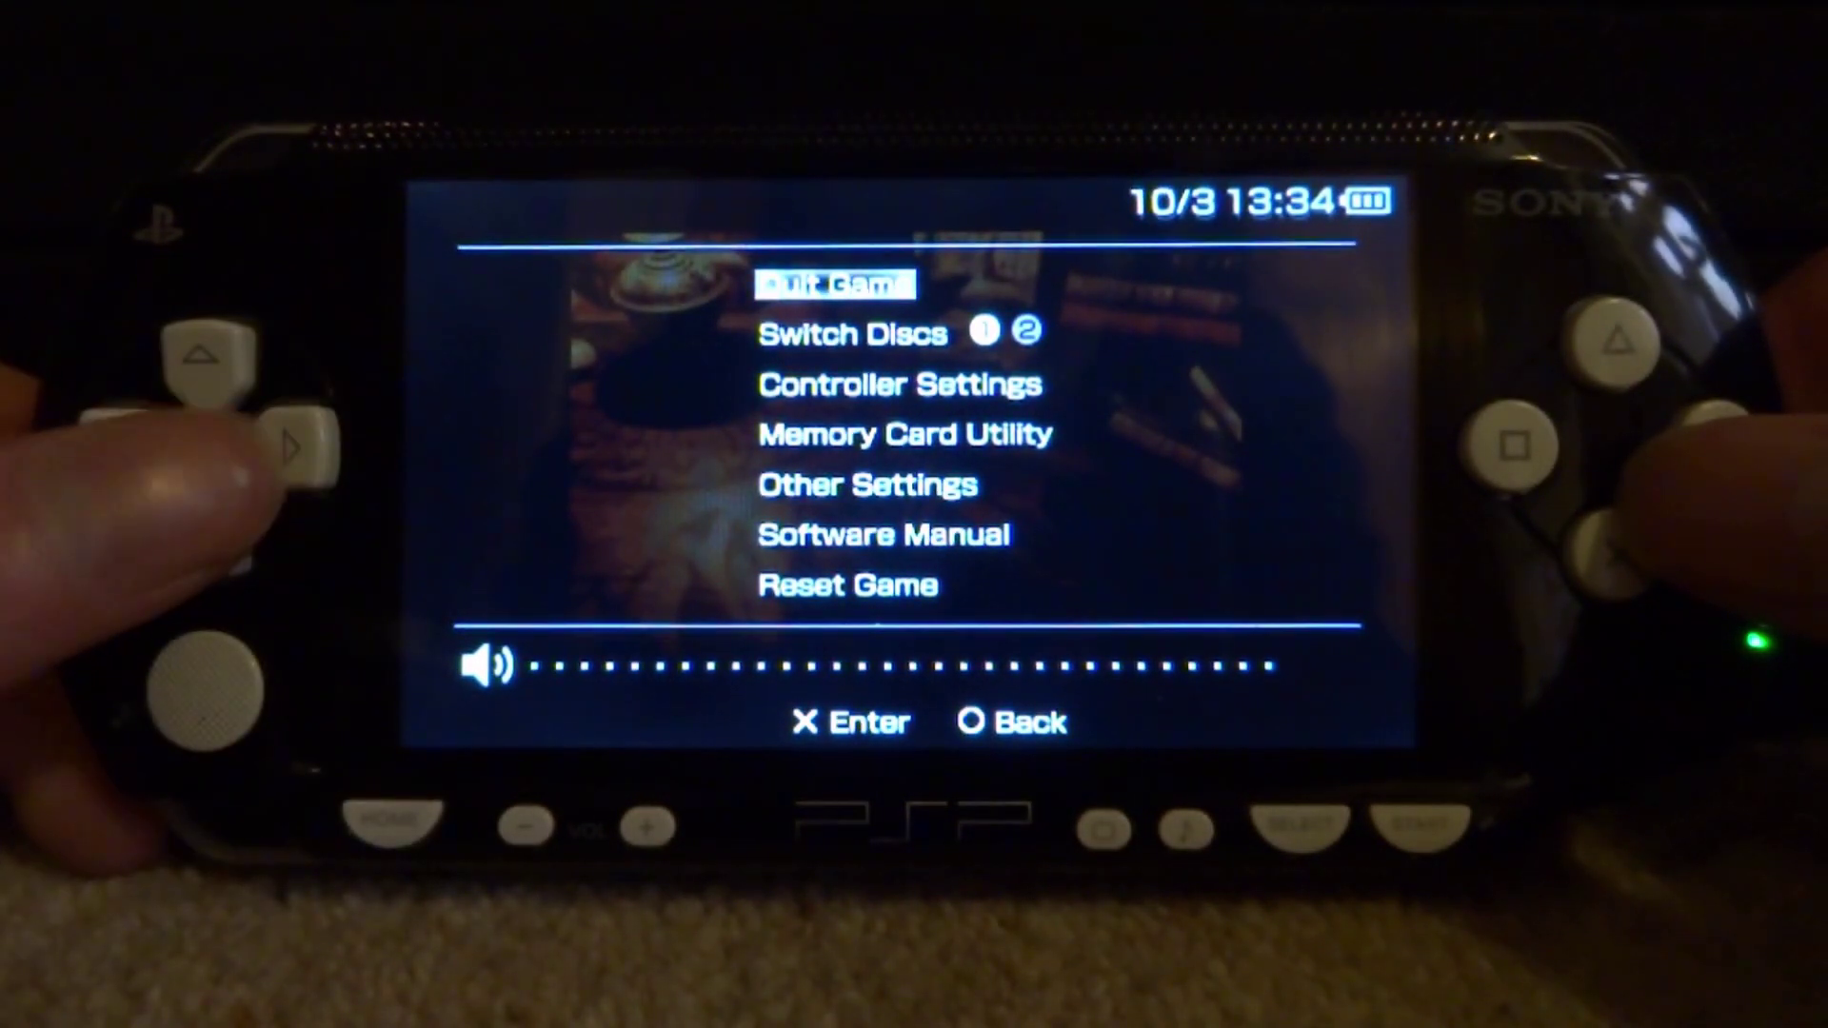
pyautogui.press('Down')
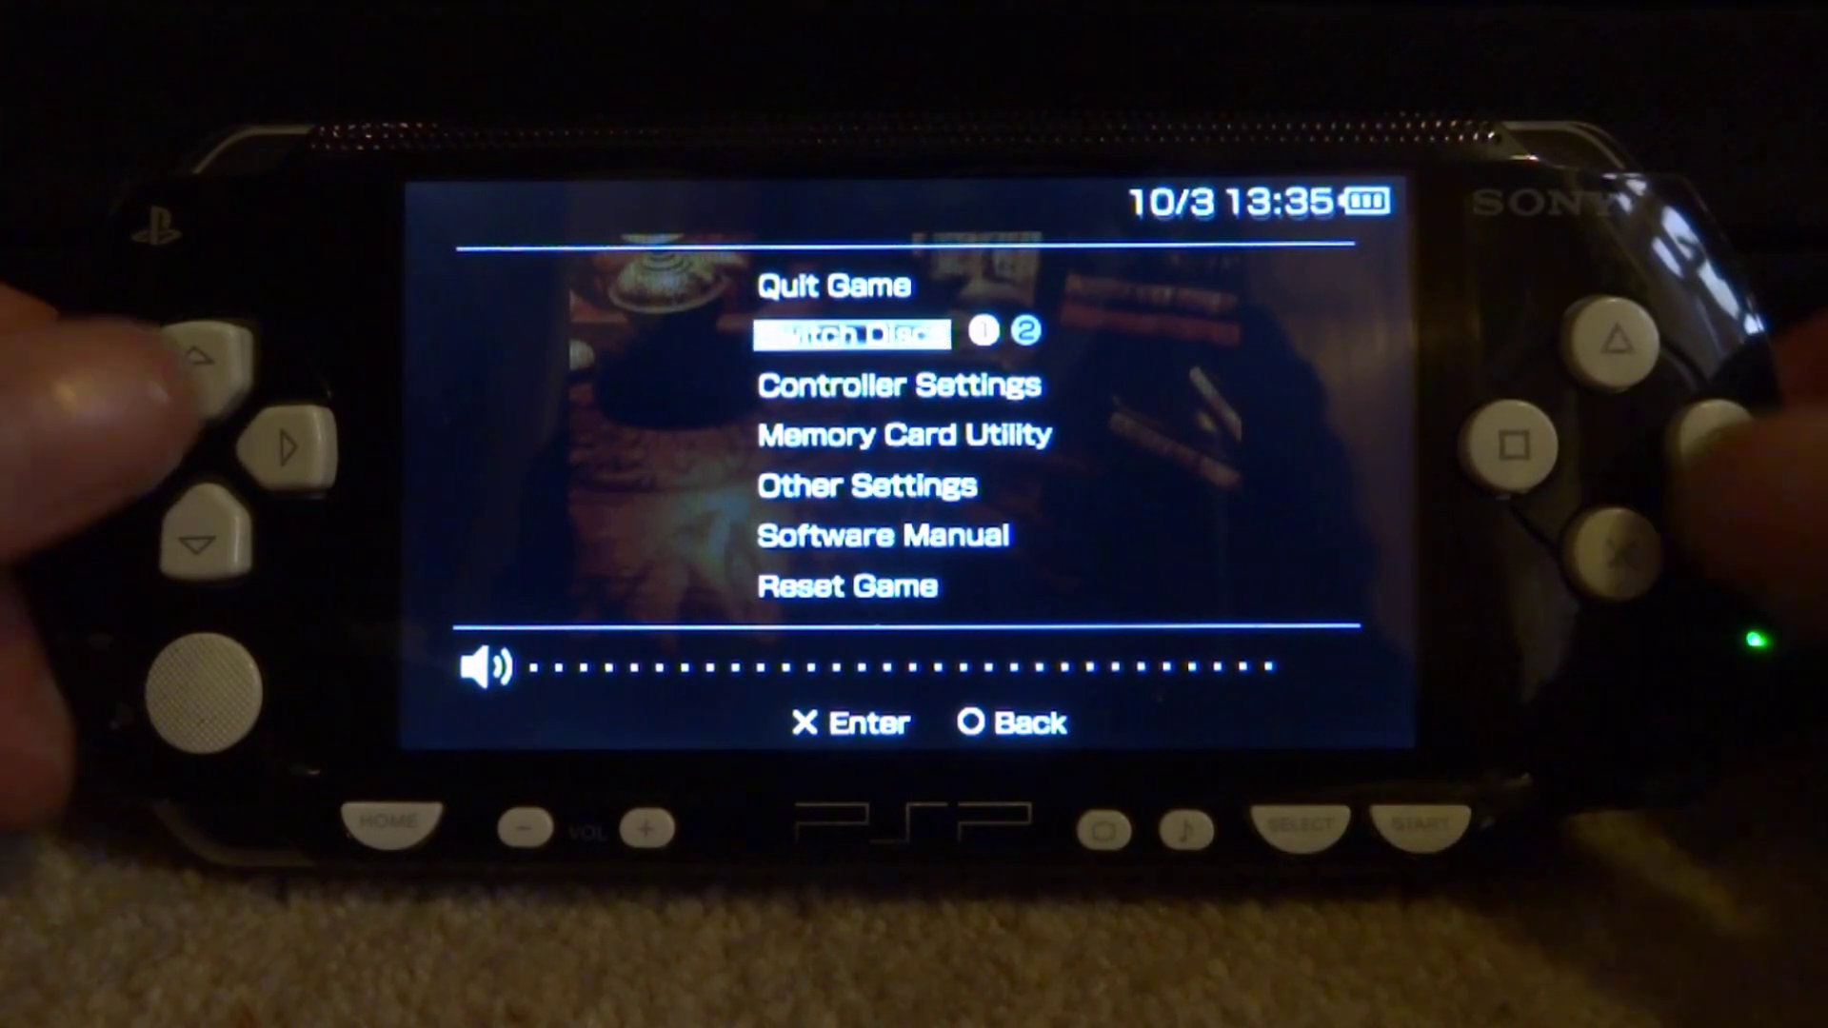
pyautogui.press('Return')
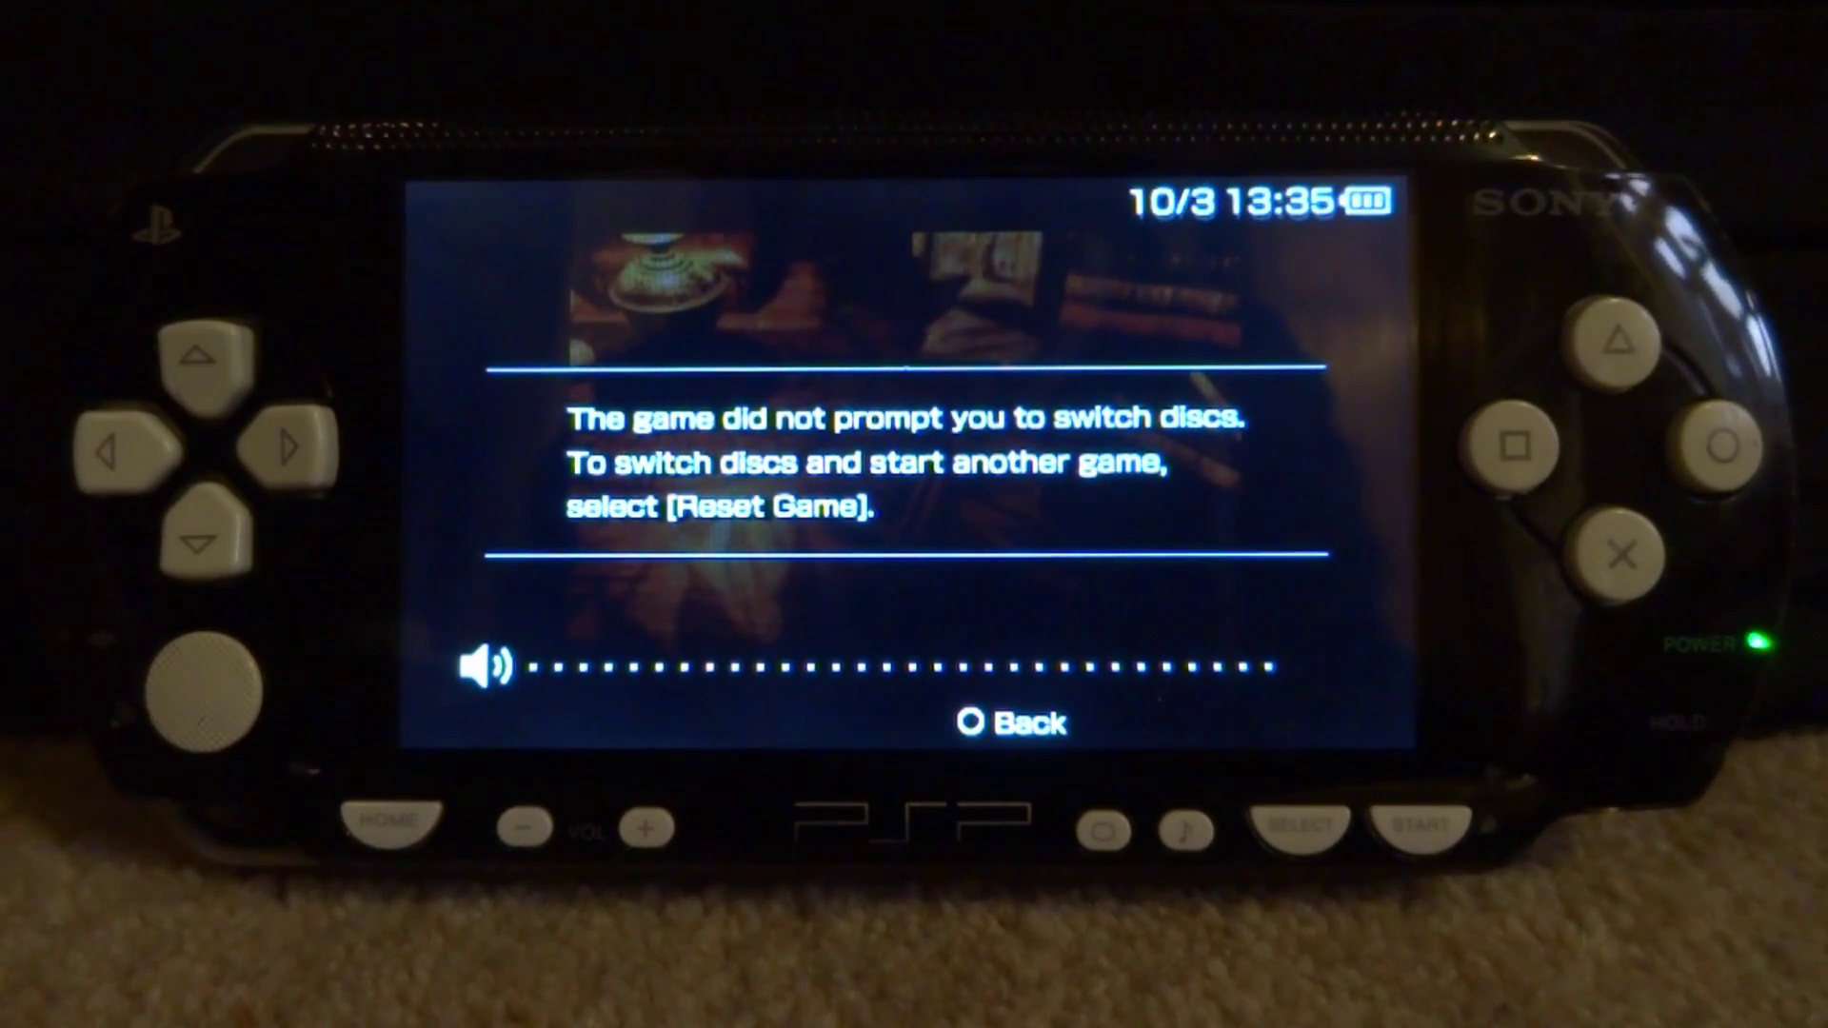
pyautogui.press('Escape')
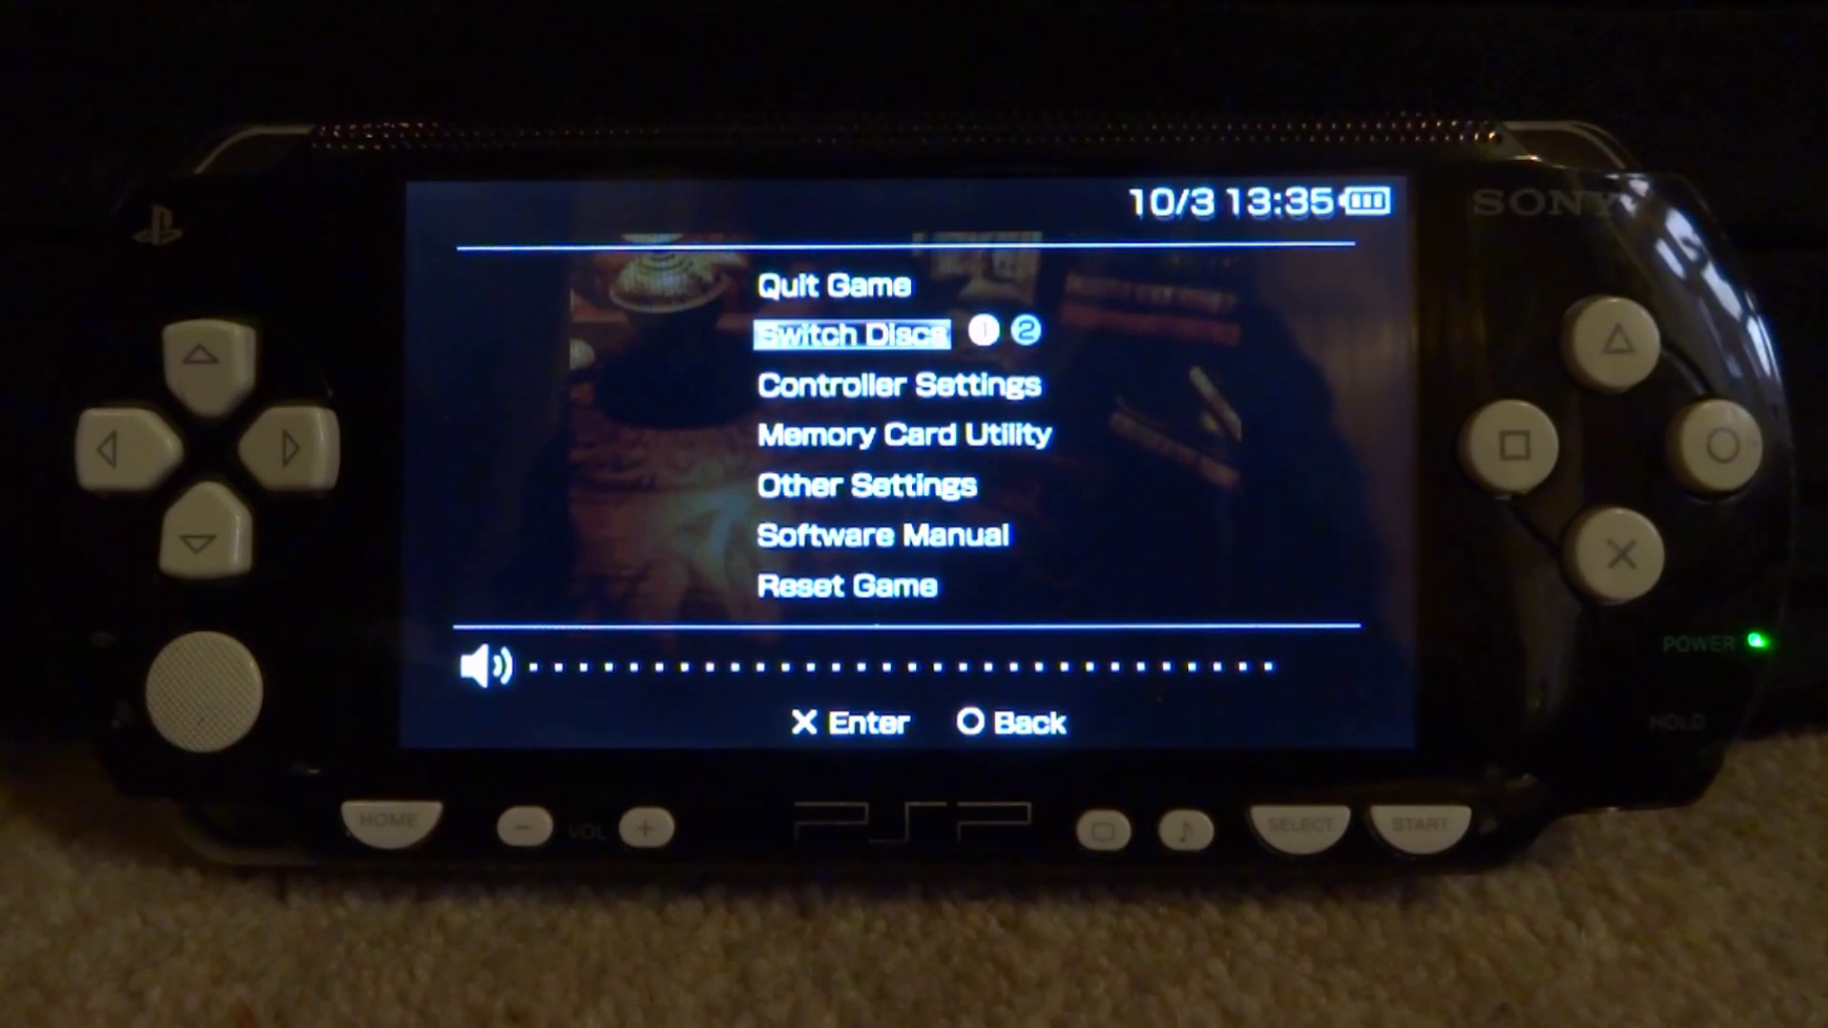
pyautogui.press('Down')
pyautogui.press('Down')
pyautogui.press('Down')
pyautogui.press('Return')
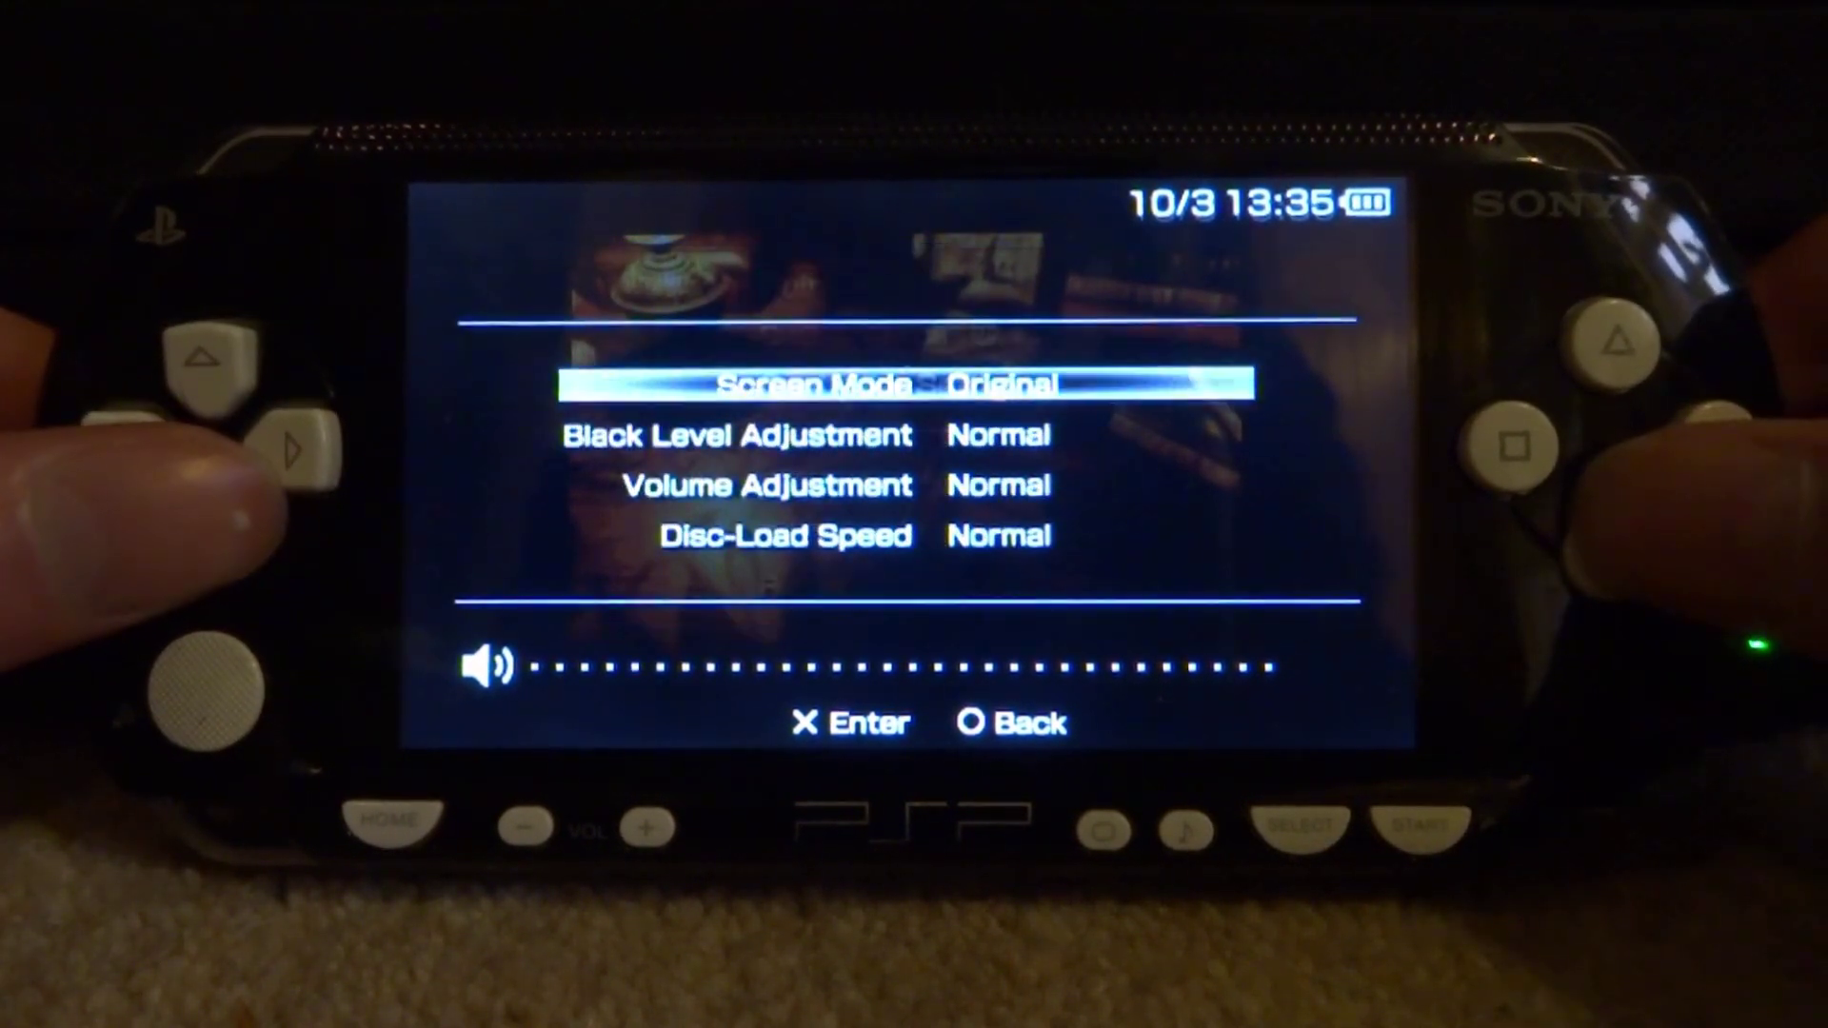
pyautogui.press('Down')
pyautogui.press('Up')
pyautogui.press('Right')
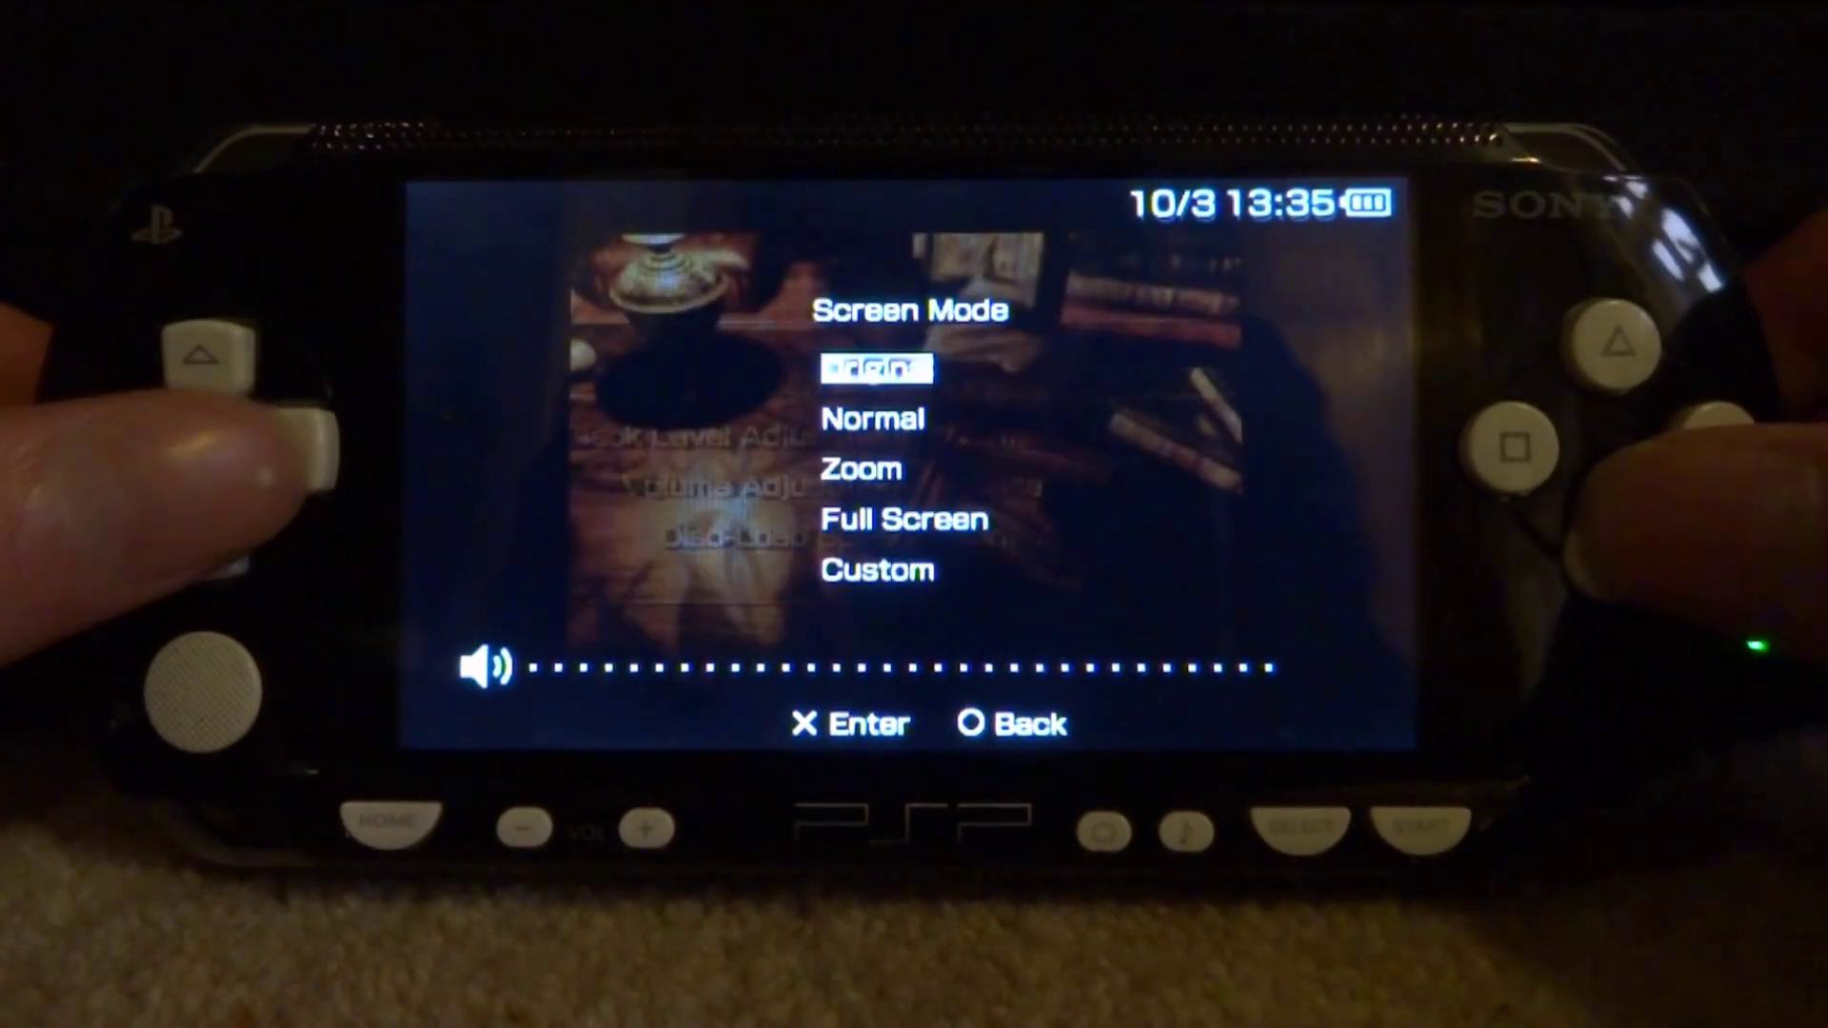
pyautogui.press('Down')
pyautogui.press('Down')
pyautogui.press('Down')
pyautogui.press('Return')
pyautogui.press('Escape')
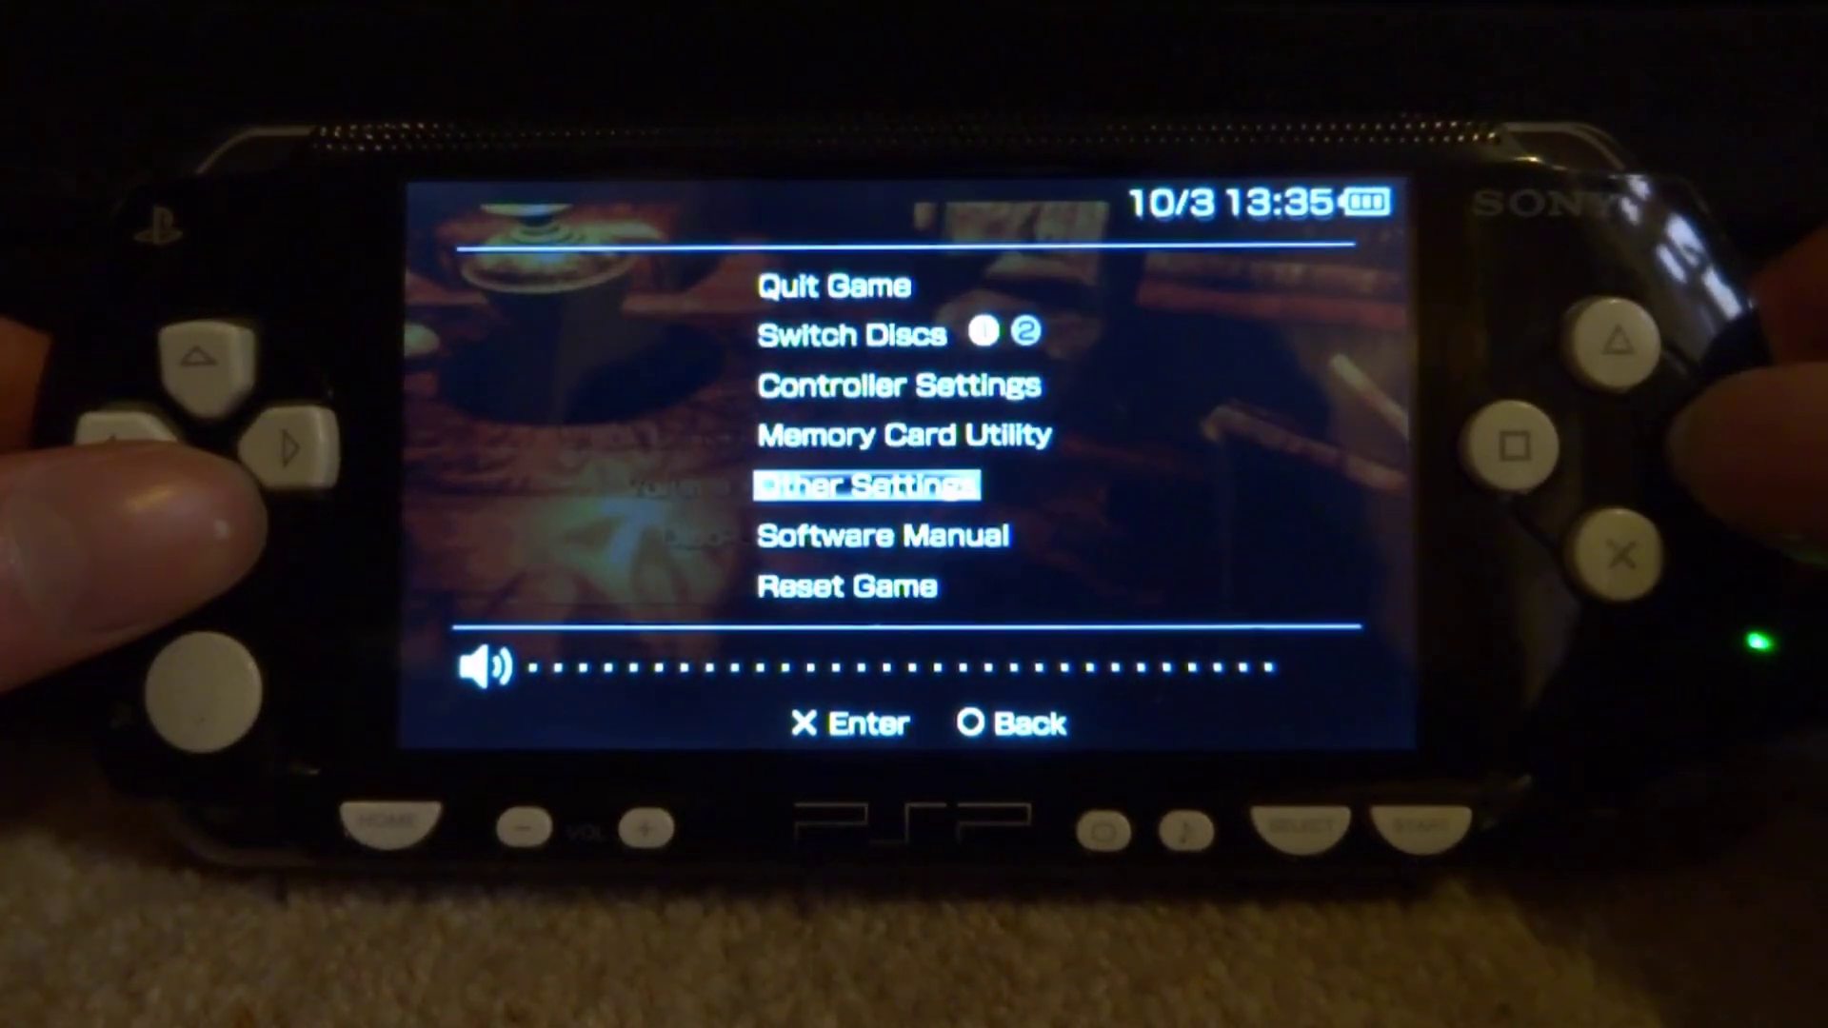
pyautogui.press('Escape')
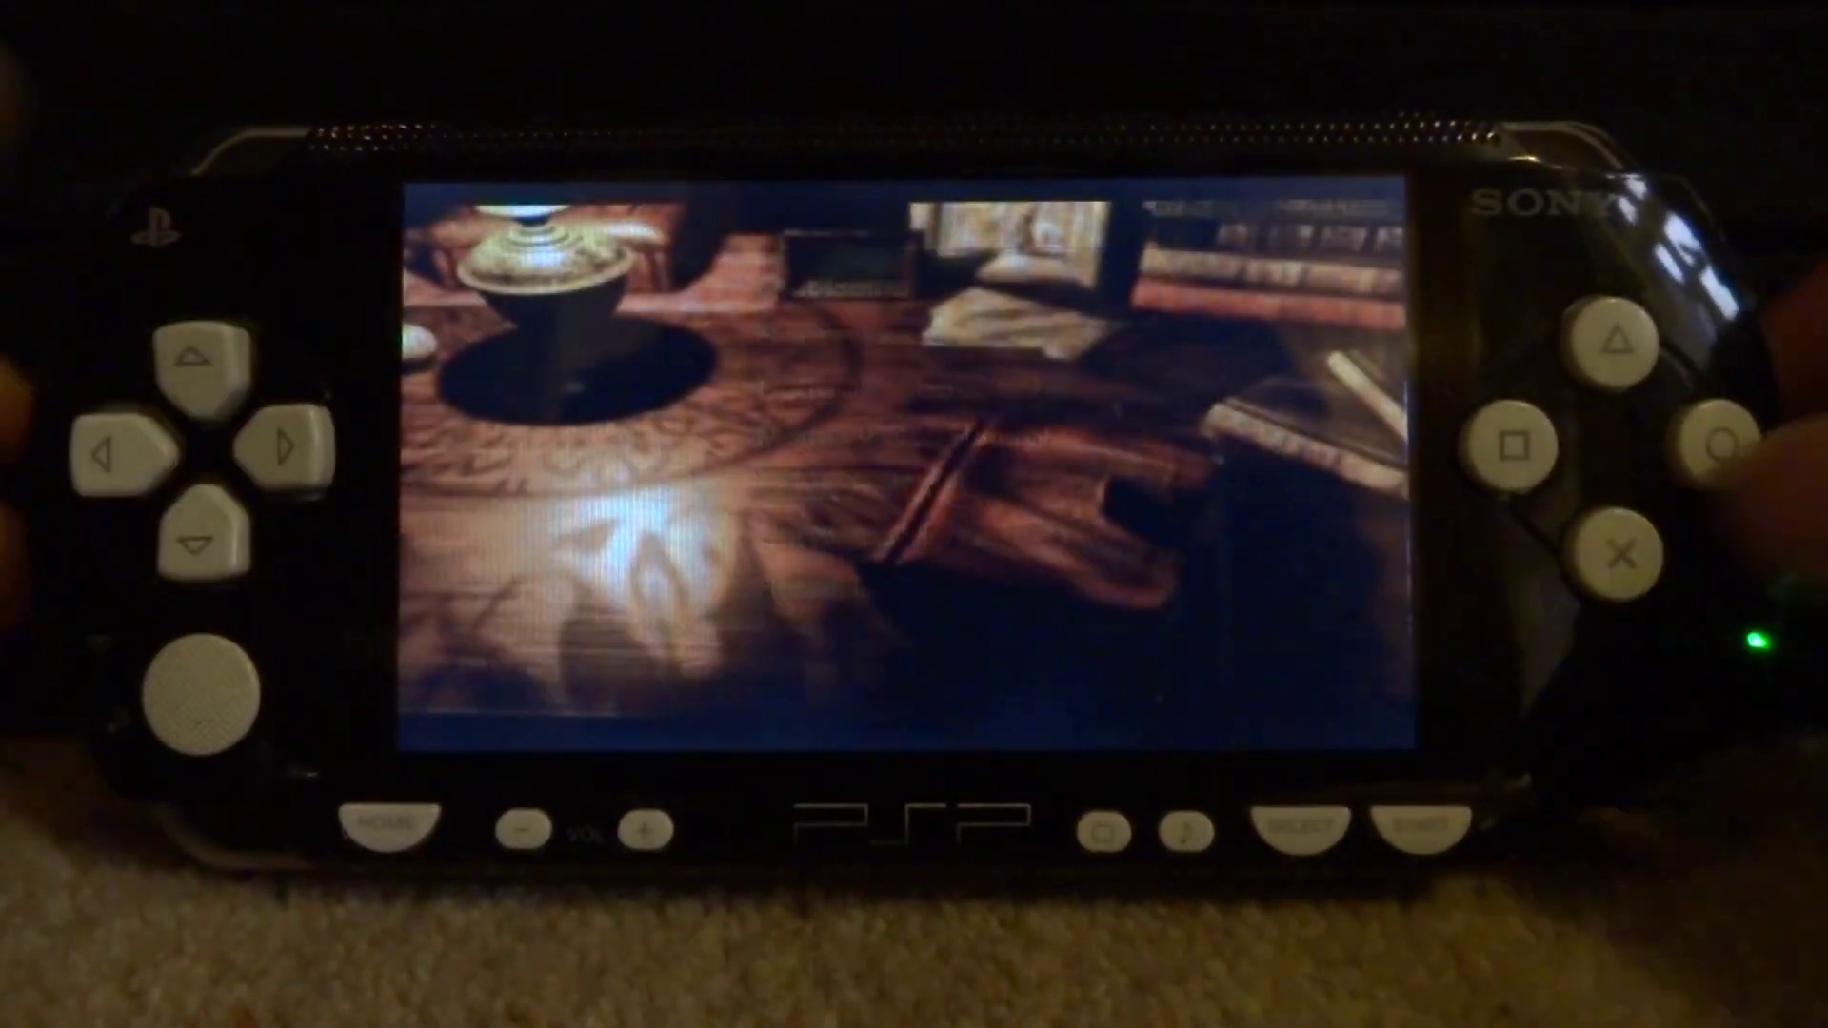